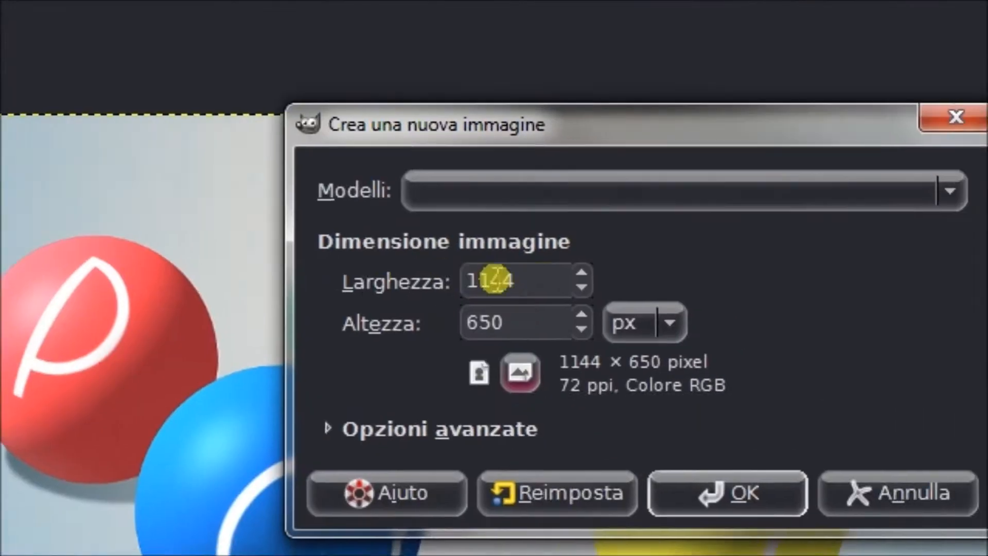
- Create a new image 2500 px wide and 1500 px high
click(494, 279)
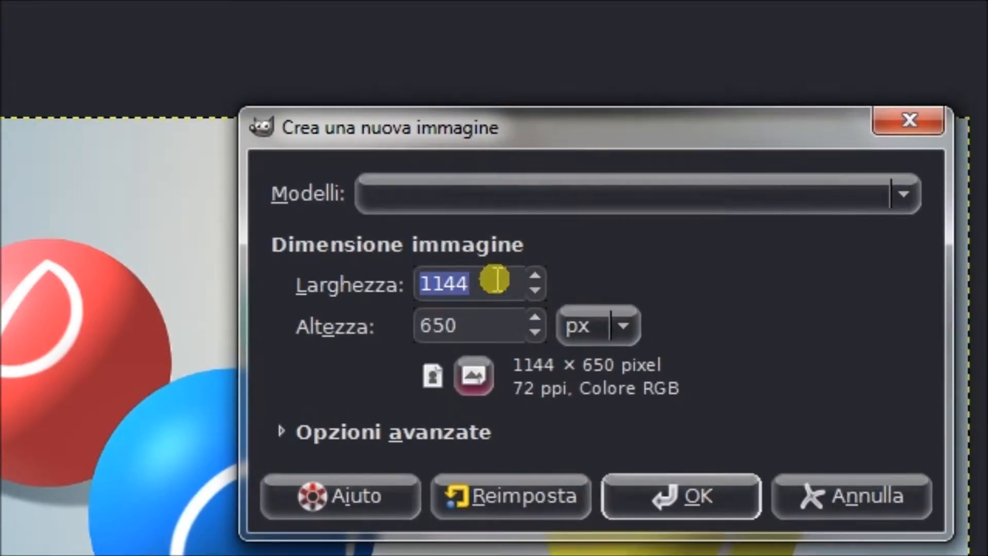
text(2500)
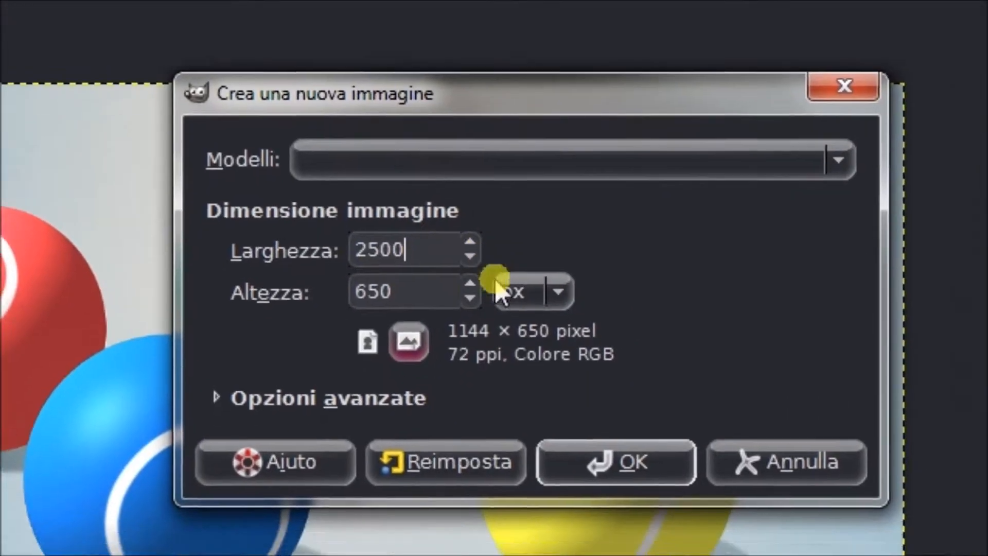
click(494, 326)
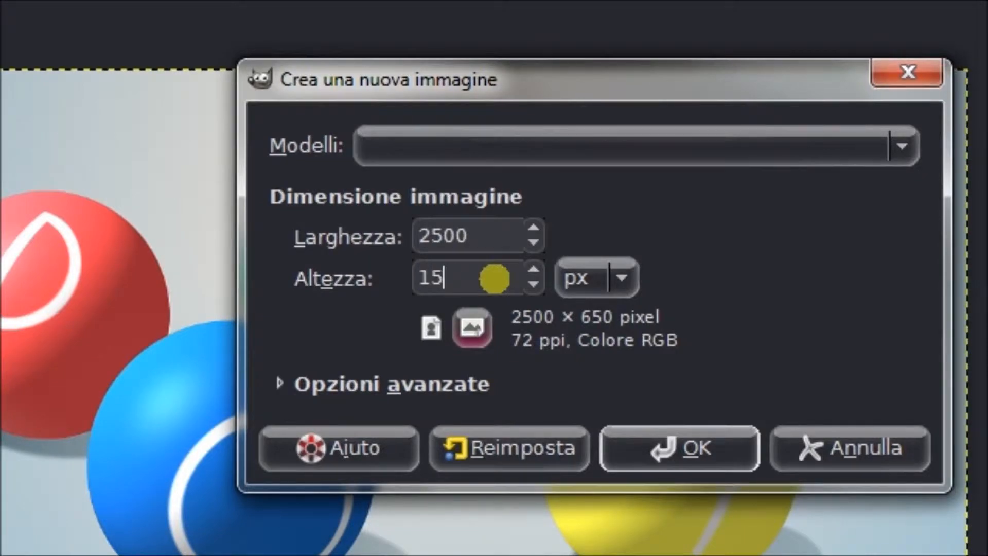
text(1500)
click(698, 448)
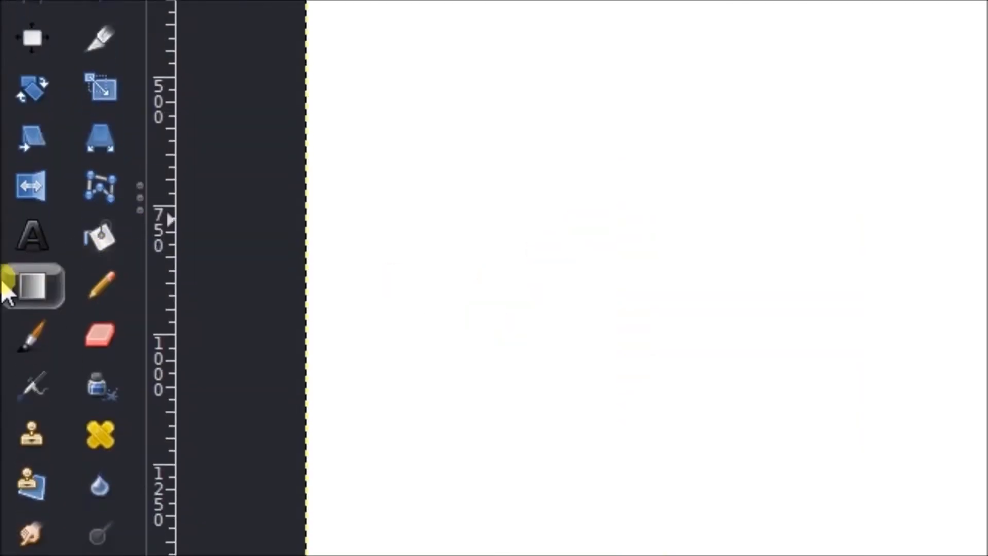
- Choose the Gradient tool and set the foreground colour to ffe9d9 and the background colour to 9fc3d3
click(44, 279)
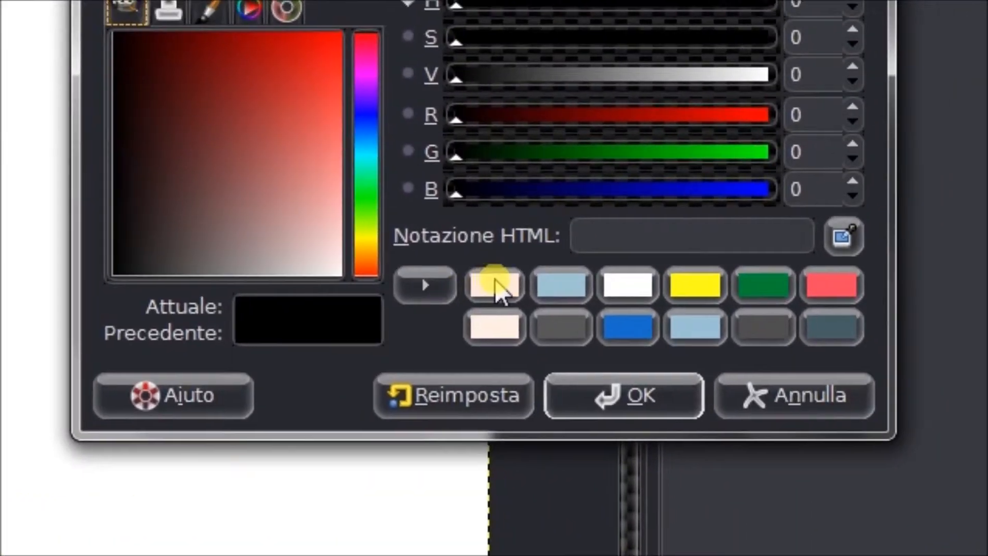
click(540, 256)
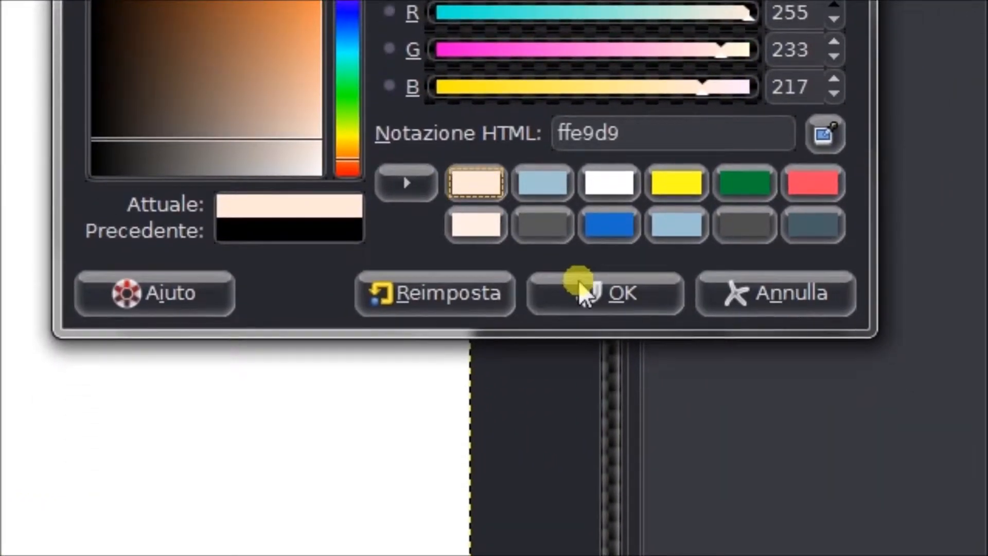
click(600, 396)
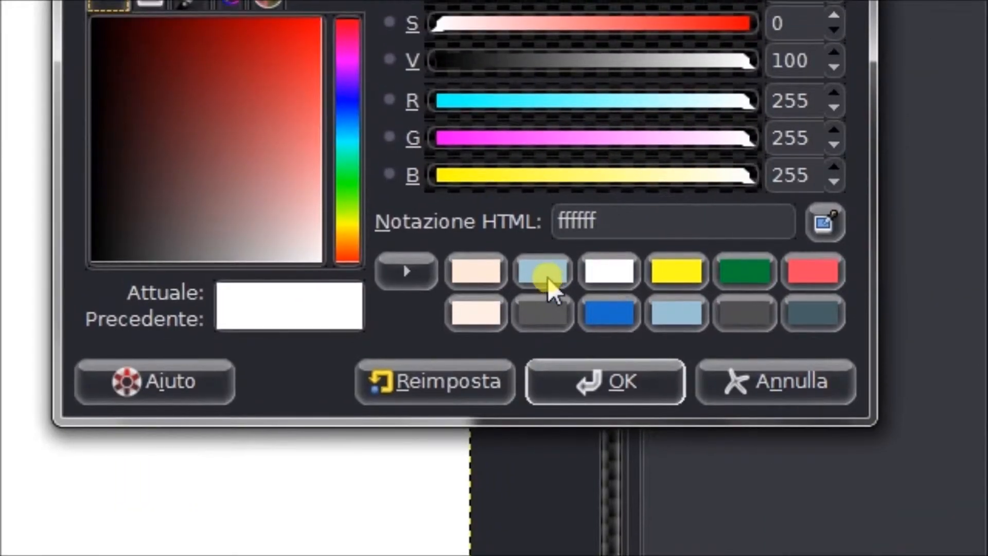
click(545, 279)
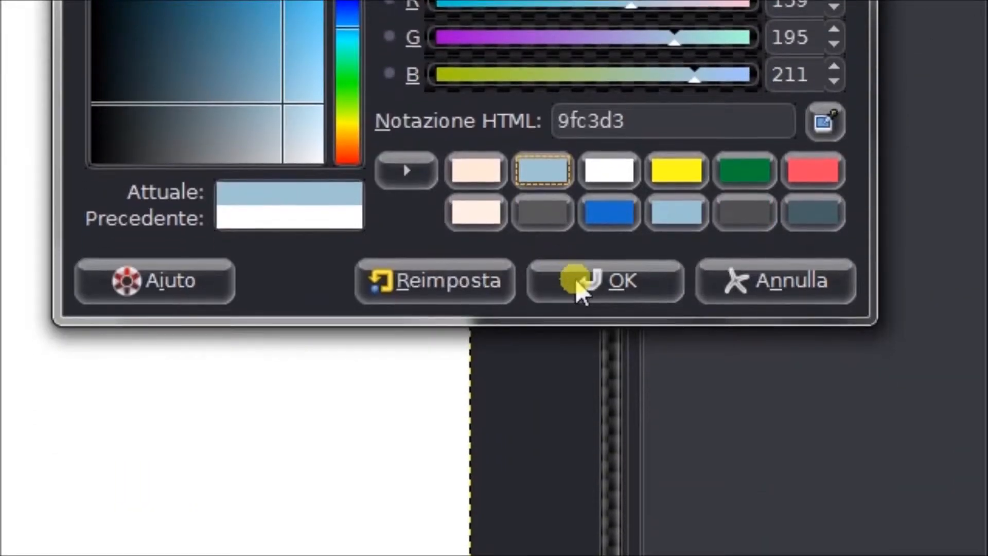
click(575, 279)
- Set the gradient shape to radial and draw the gradient from the centre of the canvas outward
click(883, 104)
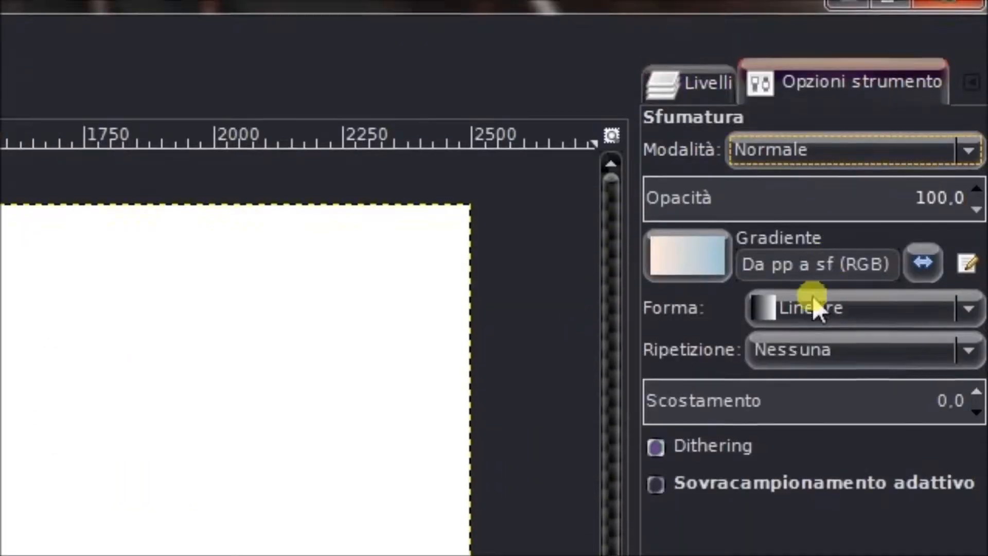
click(815, 308)
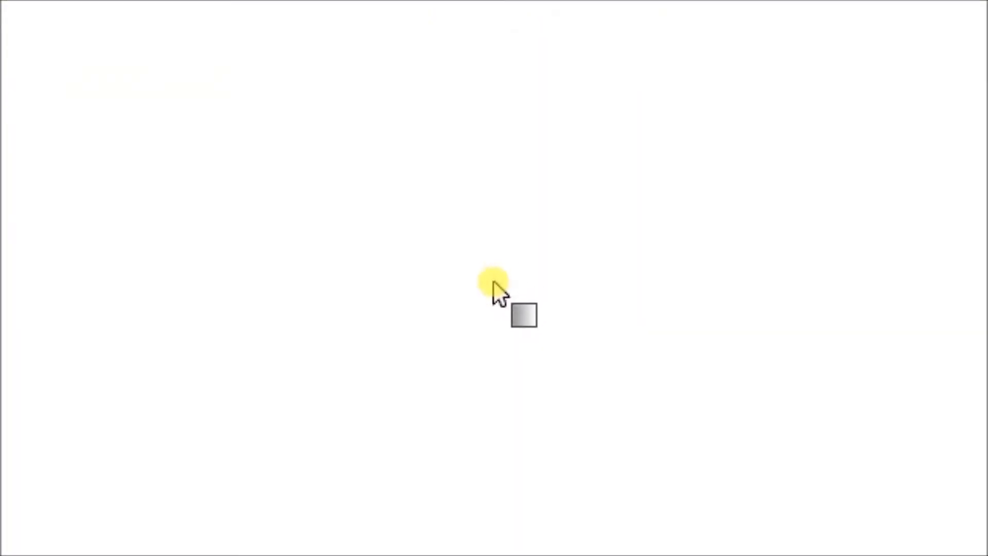
drag(494, 278, 293, 215)
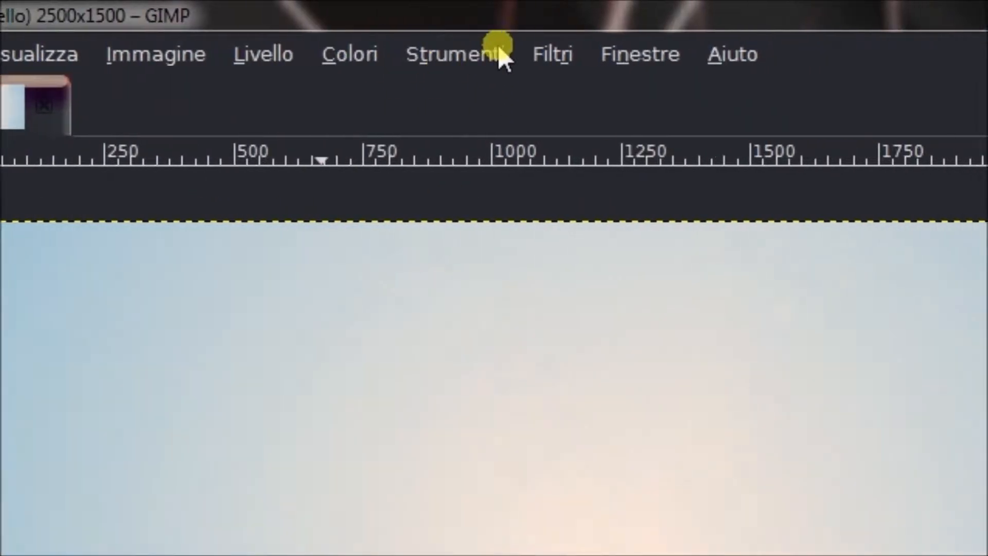
- Apply a Gaussian blur with a 400 px horizontal and vertical radius to the gradient background
click(497, 57)
mouse_move(534, 198)
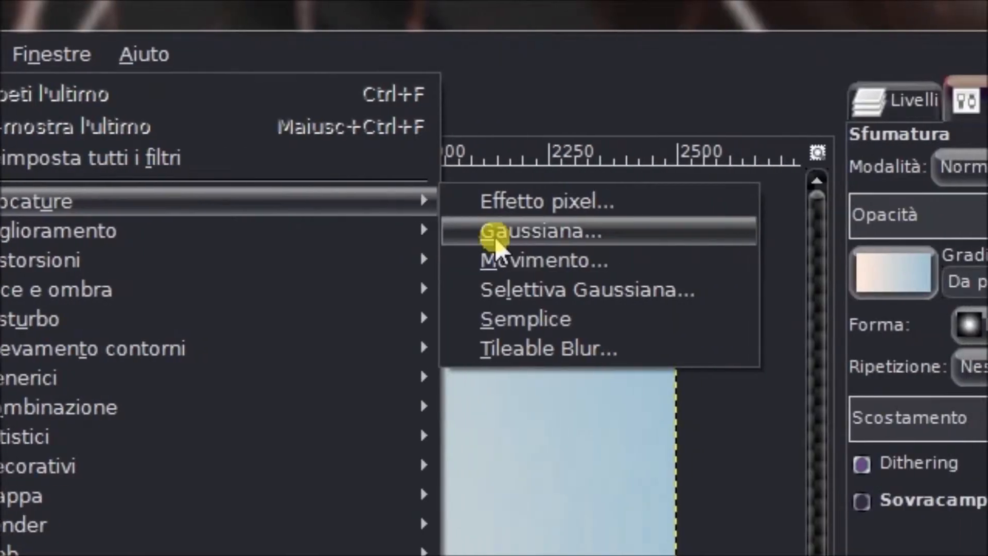
click(496, 237)
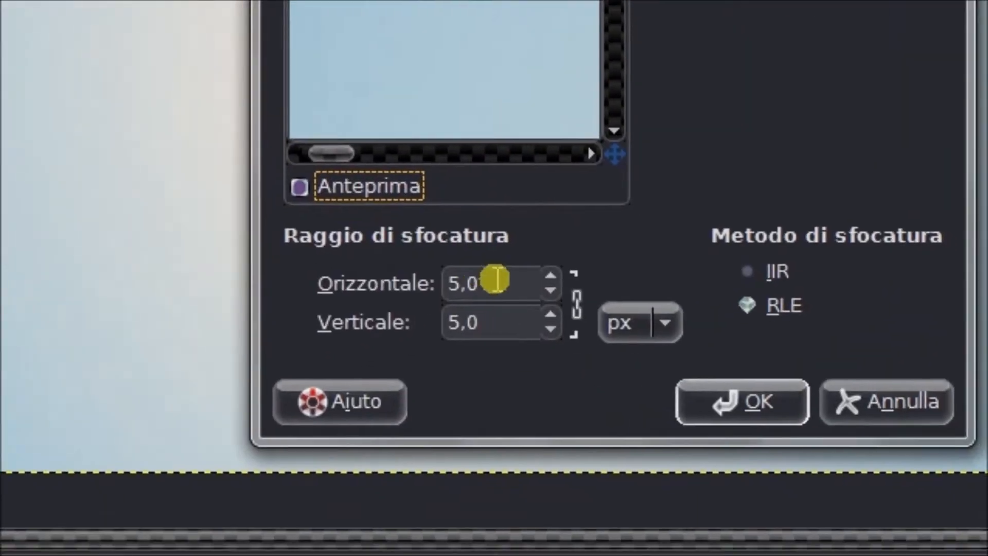
double_click(491, 281)
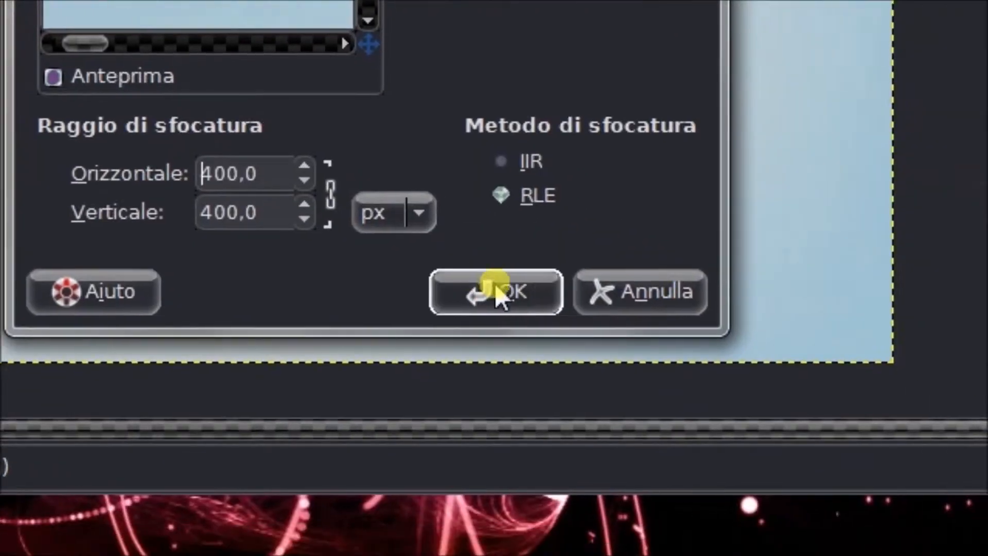
click(744, 422)
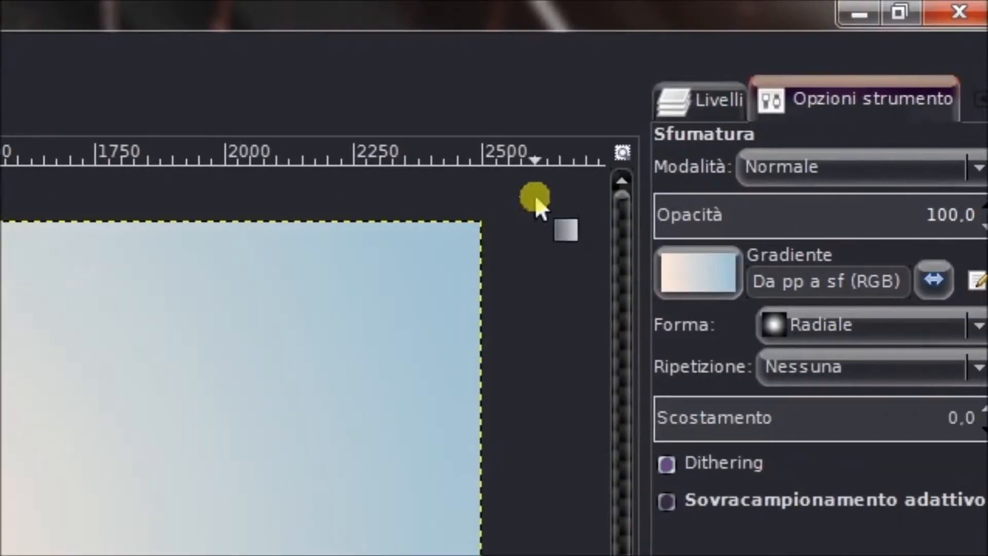
- Add a new 2500 by 1500 px layer filled with transparency
click(715, 99)
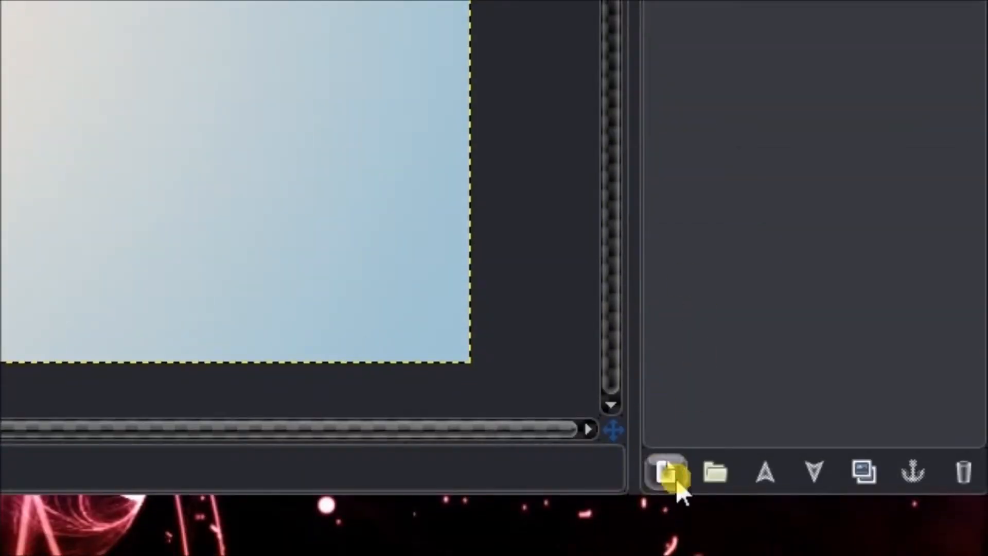
click(667, 473)
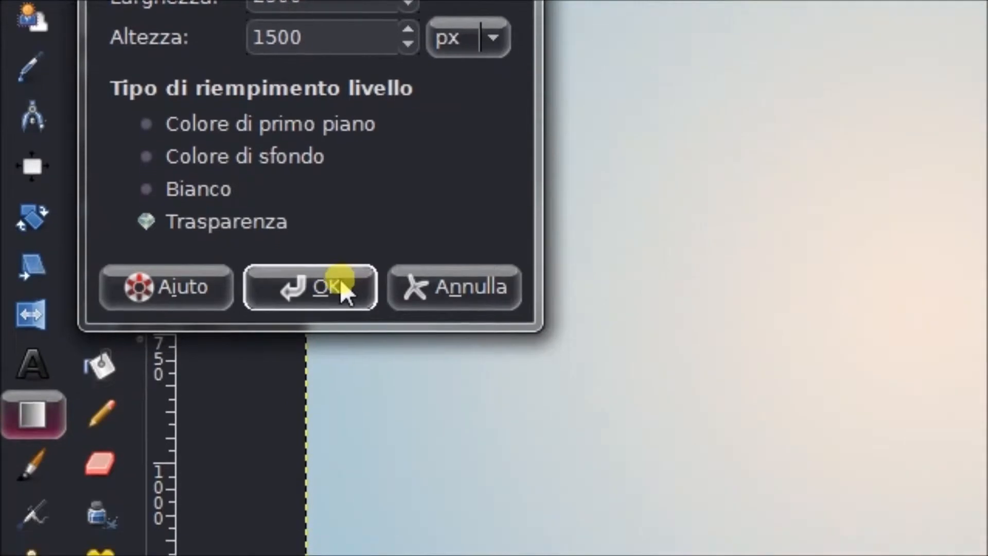
click(341, 282)
- Draw a large elliptical selection over the canvas and adjust its edges so it spans the full image width
click(103, 142)
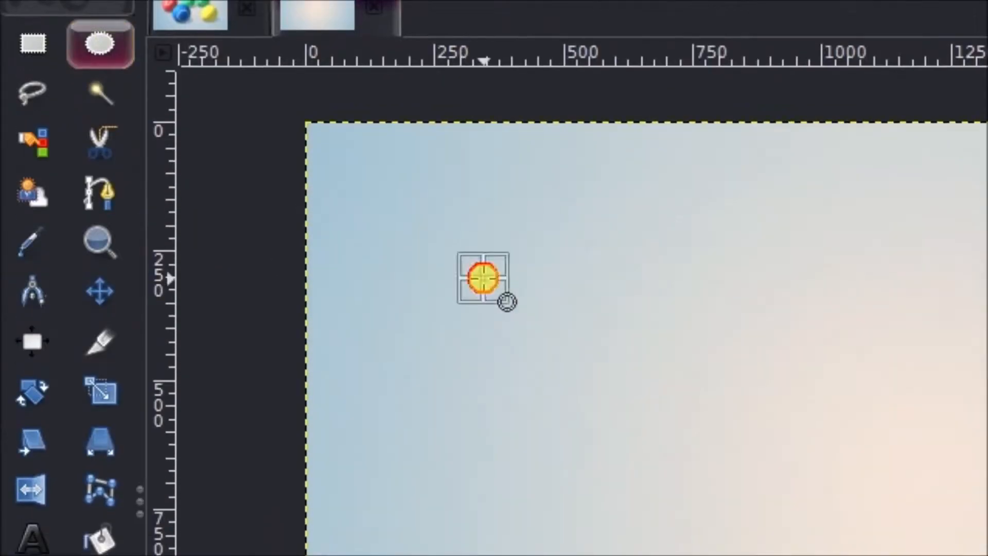
drag(341, 243, 987, 555)
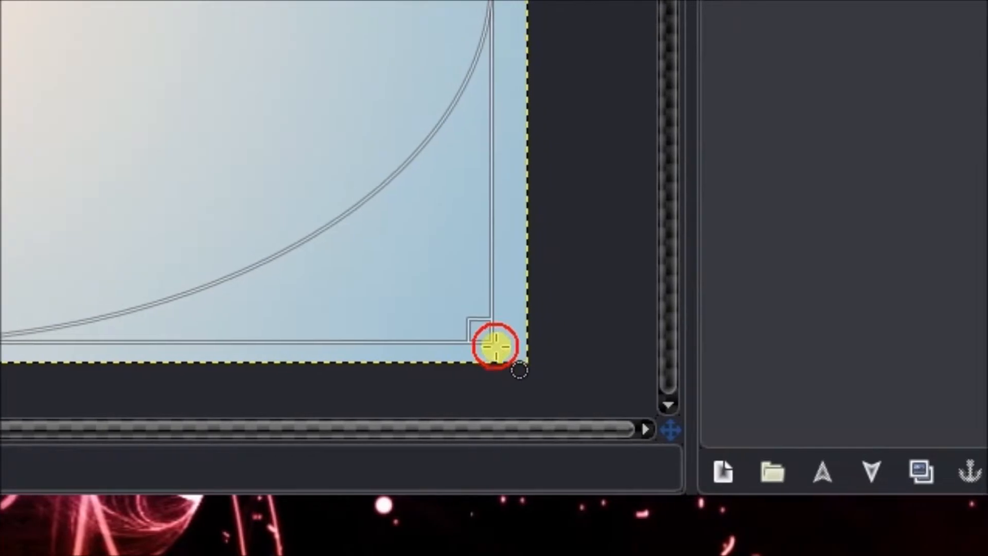
drag(495, 346, 530, 364)
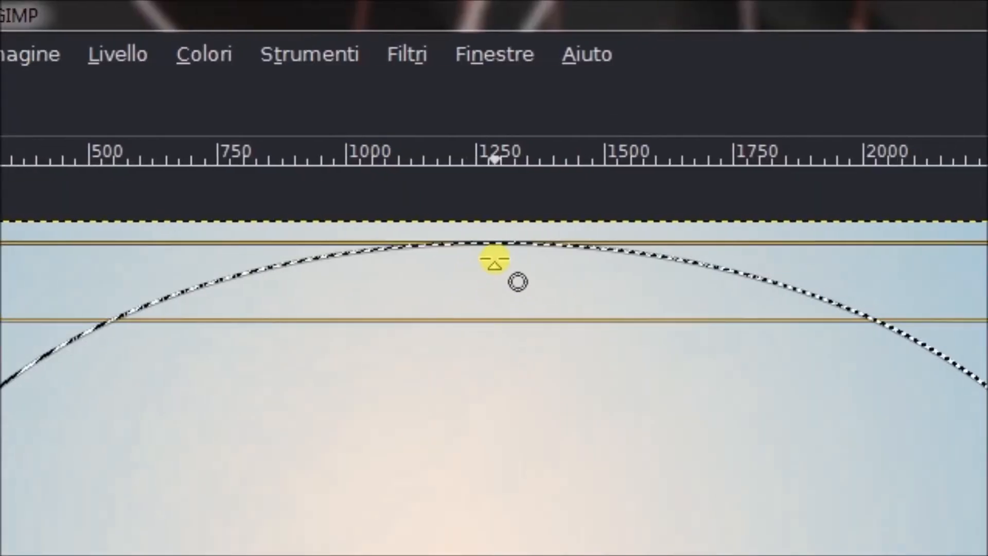
drag(494, 259, 494, 237)
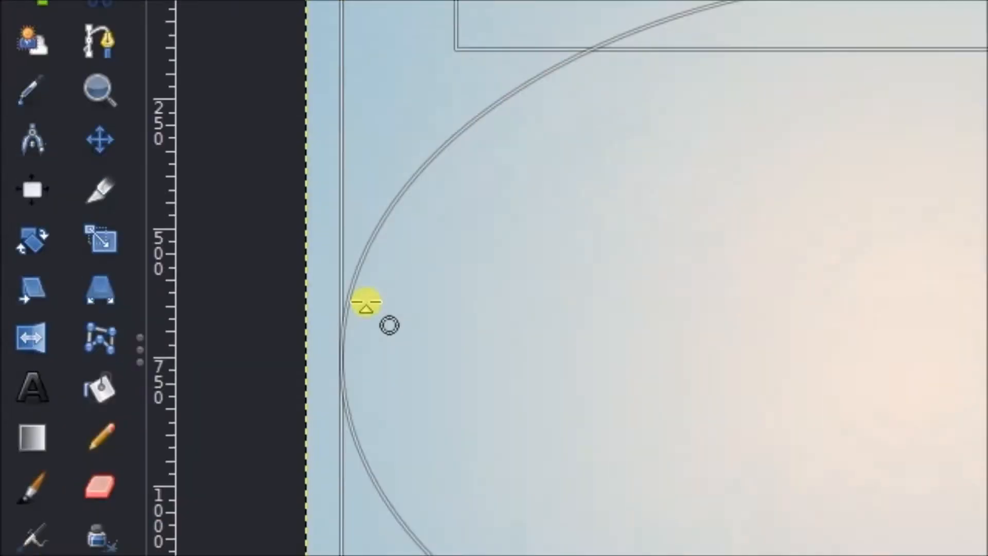
drag(345, 278, 311, 274)
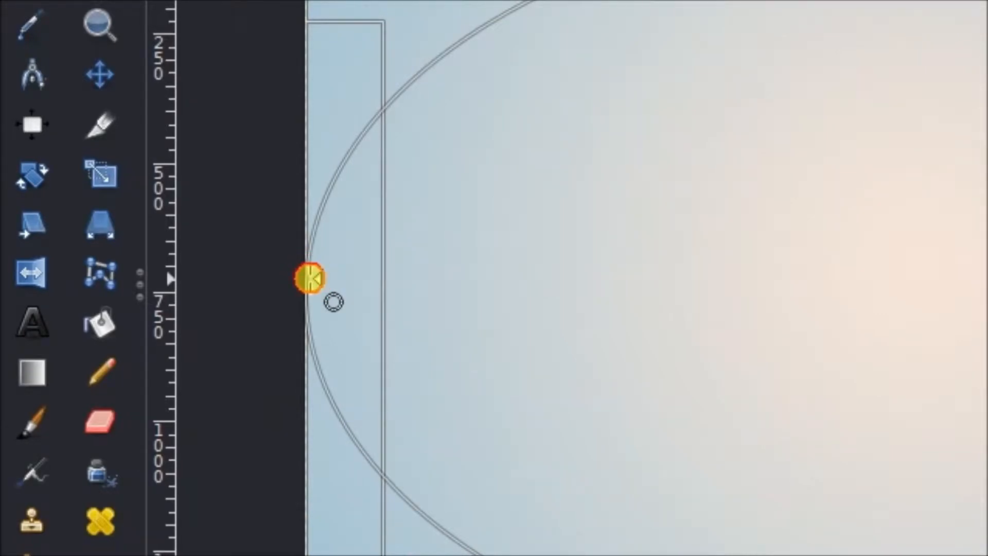
drag(310, 278, 310, 278)
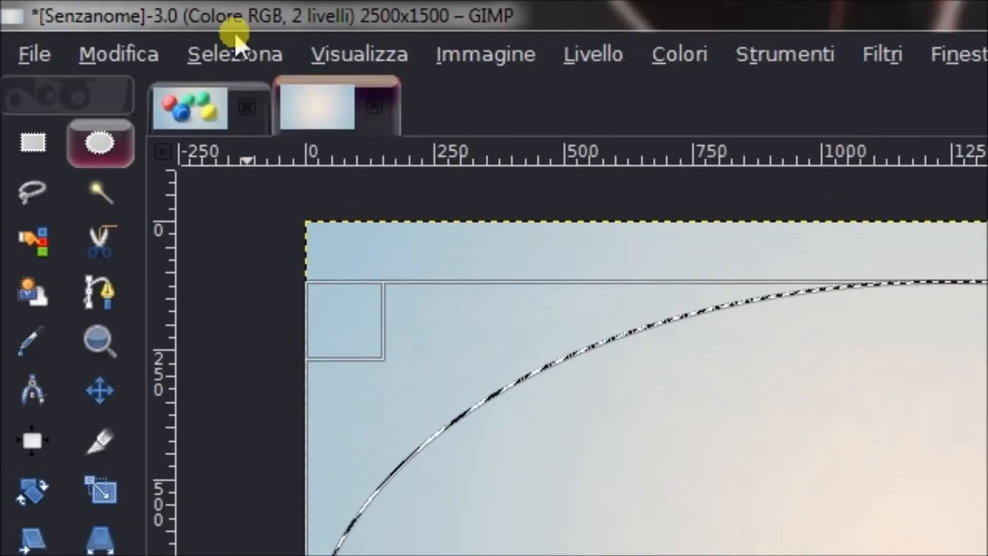
- Invert the elliptical selection and set the foreground colour to black (000000)
click(238, 52)
click(223, 159)
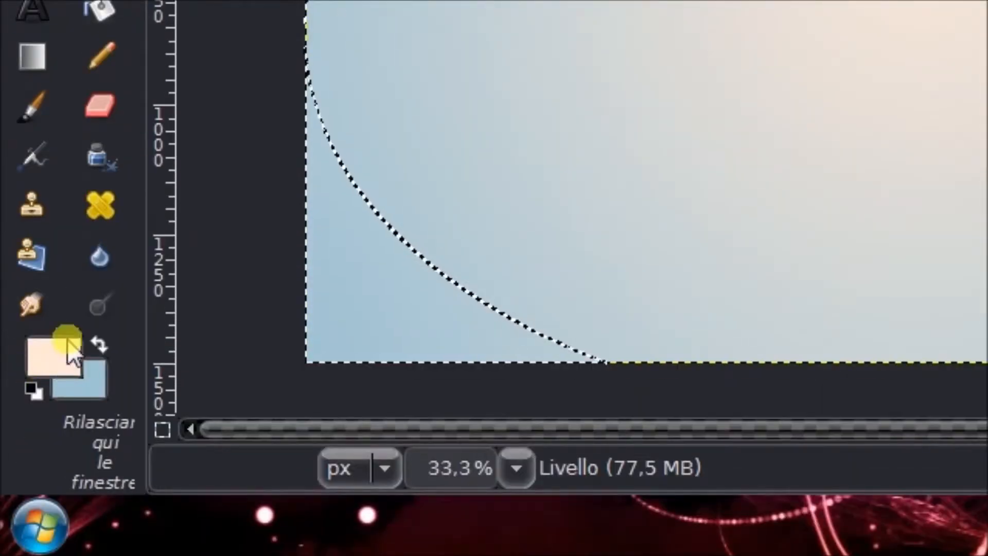
click(69, 343)
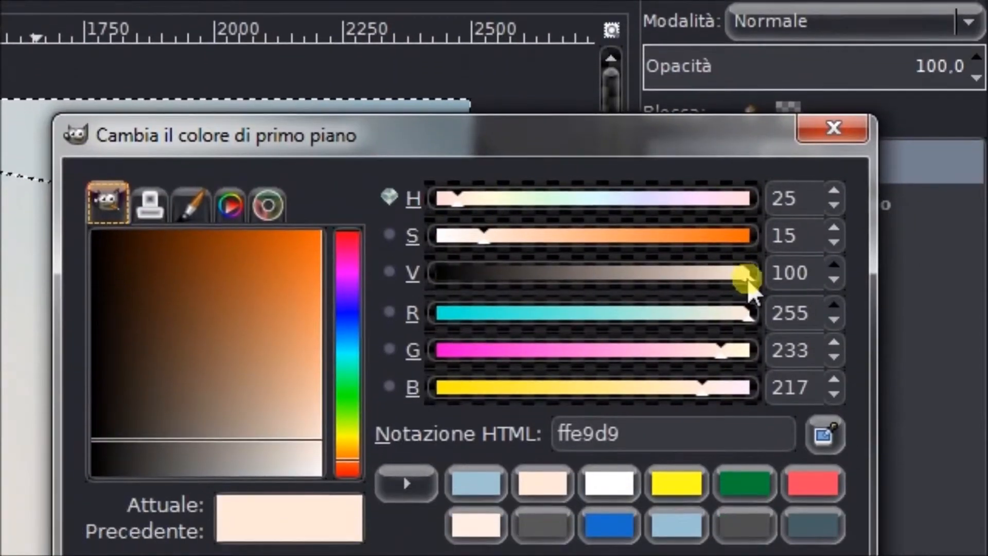
drag(749, 278, 262, 286)
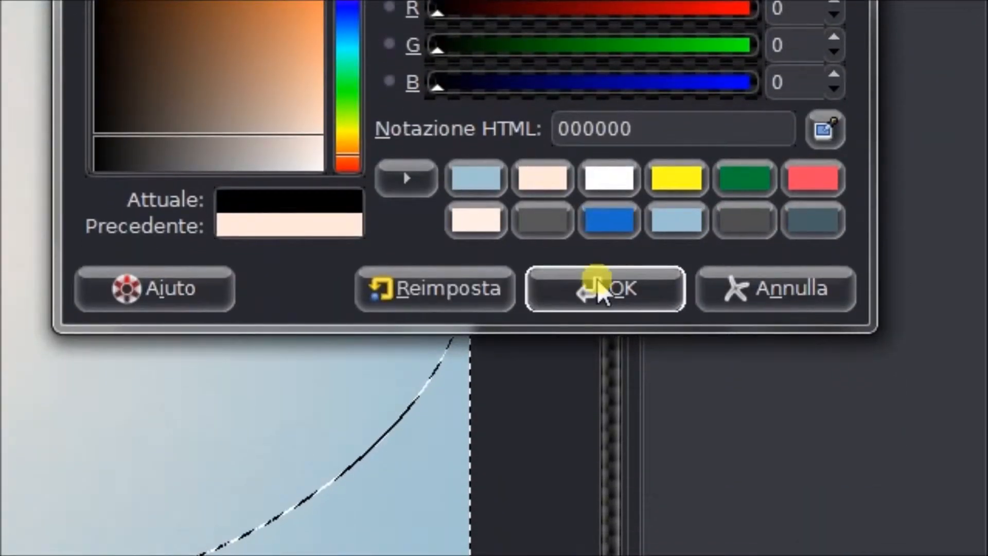
click(597, 279)
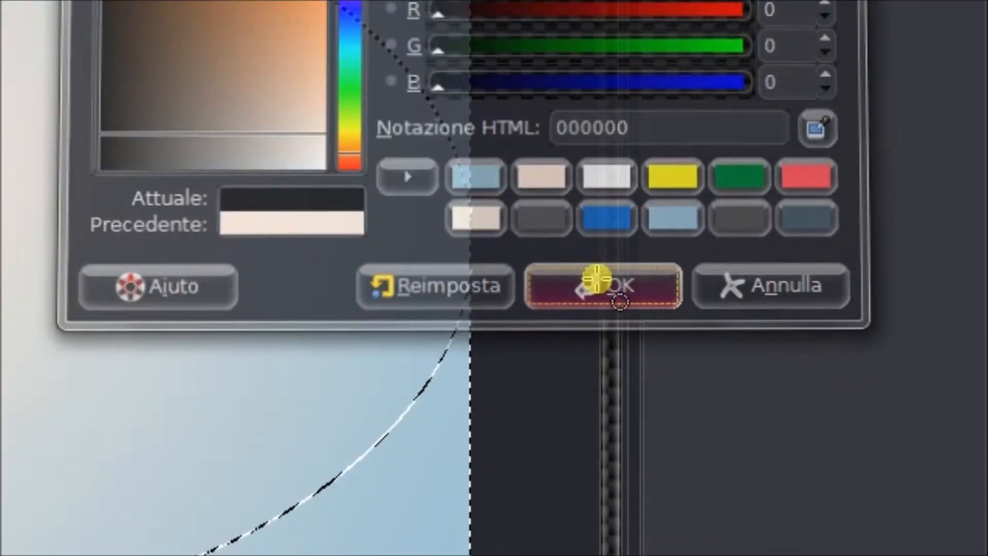
- Fill the selected area outside the ellipse with black using Bucket Fill, and remove the selection
click(99, 276)
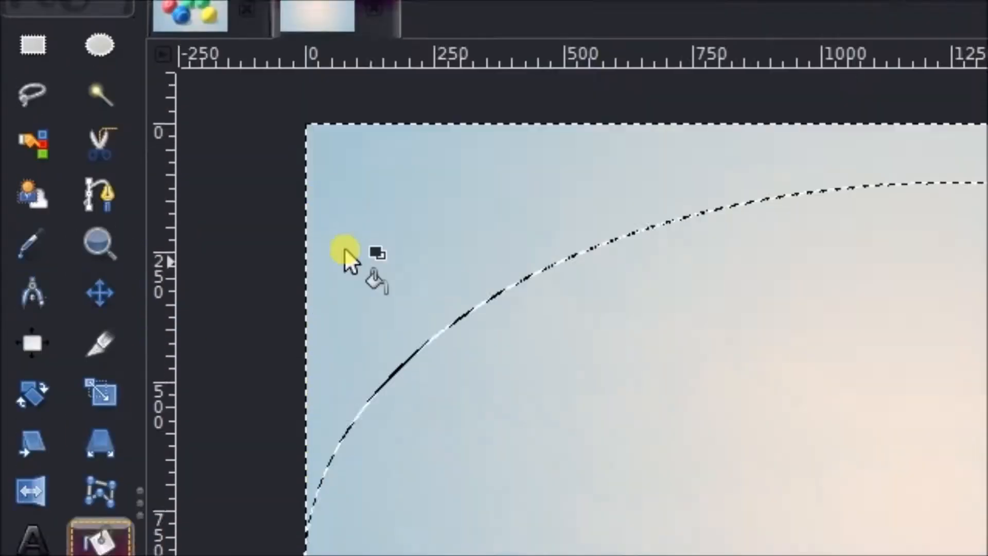
click(390, 197)
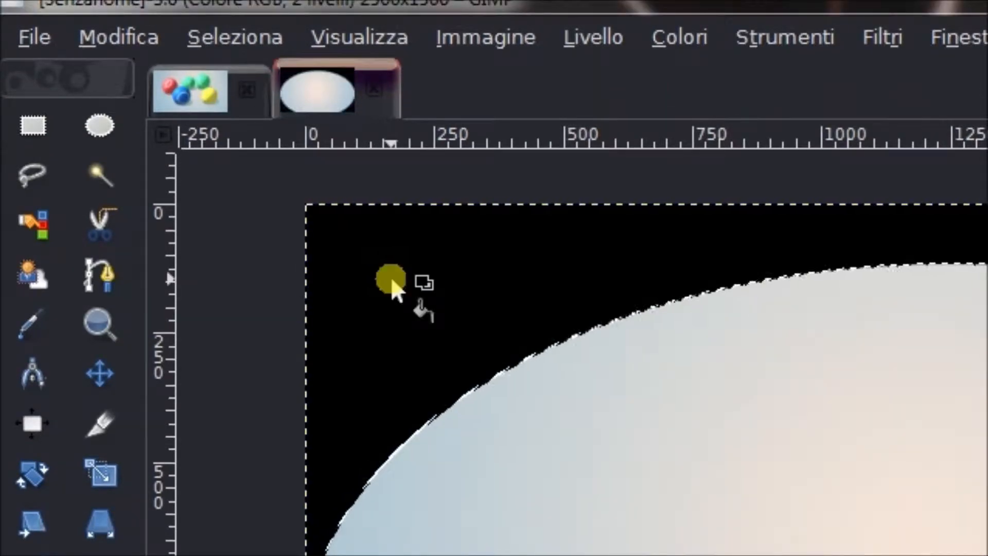
click(237, 52)
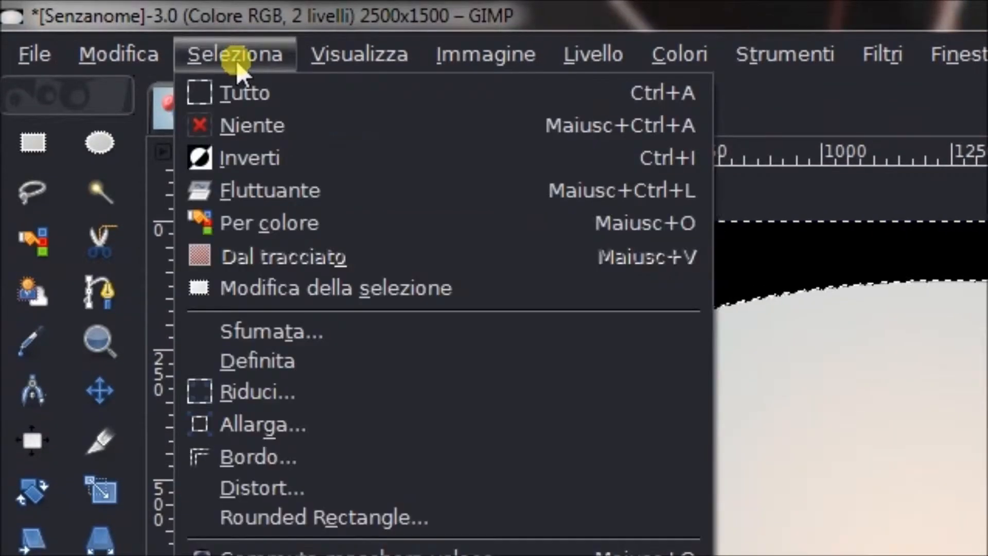
click(229, 124)
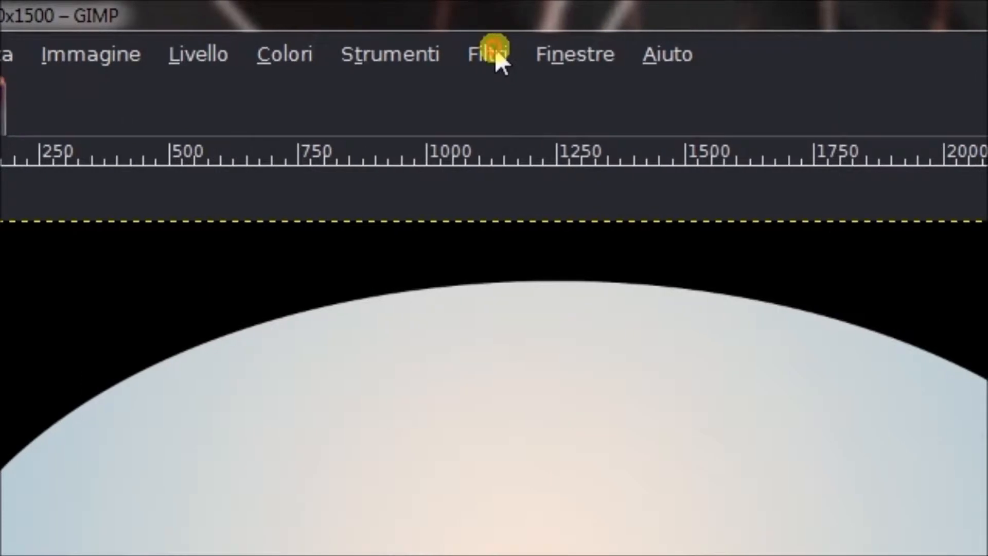
- Apply a 500 px Gaussian blur to the black vignette layer and set its blend mode to Overlay (Sovrapposto)
click(495, 54)
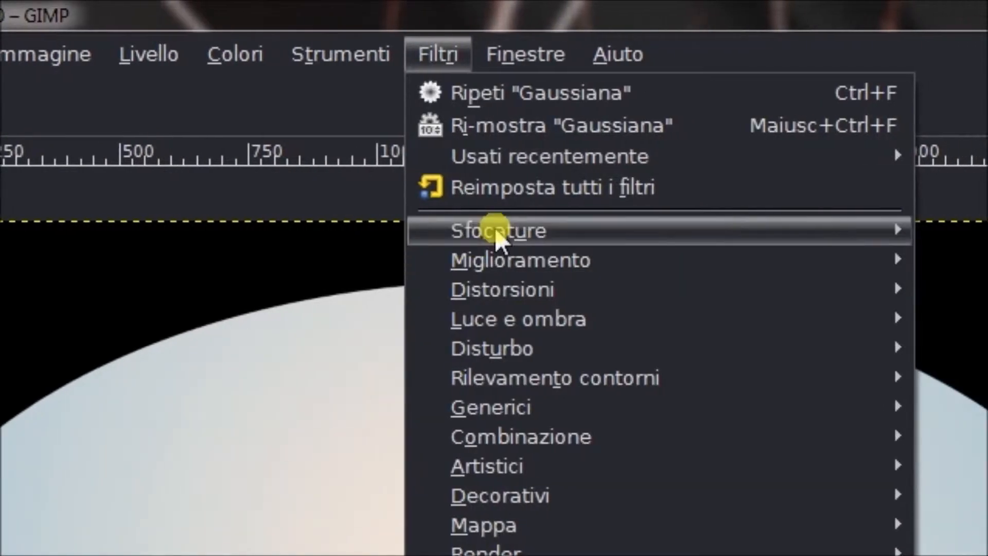
mouse_move(631, 231)
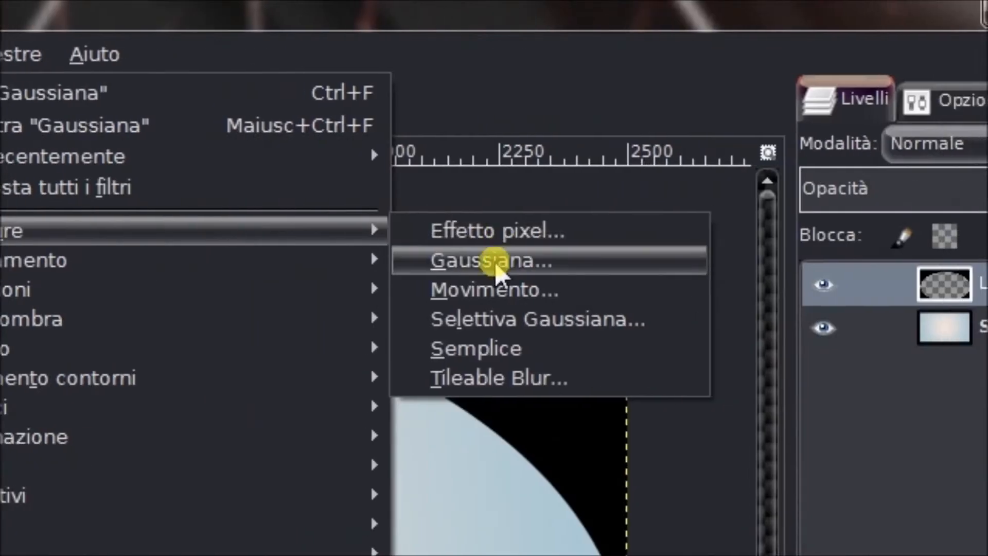
click(492, 261)
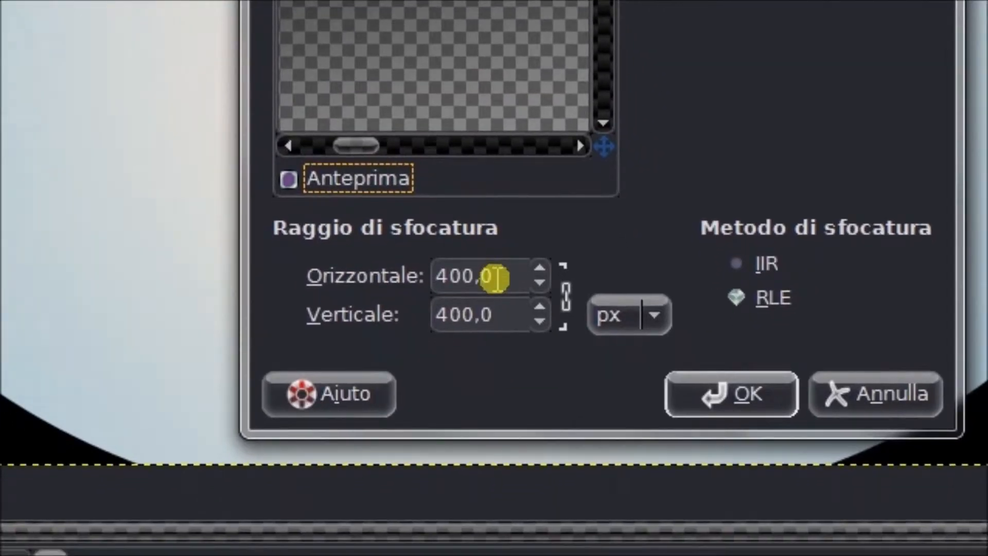
drag(522, 411, 459, 410)
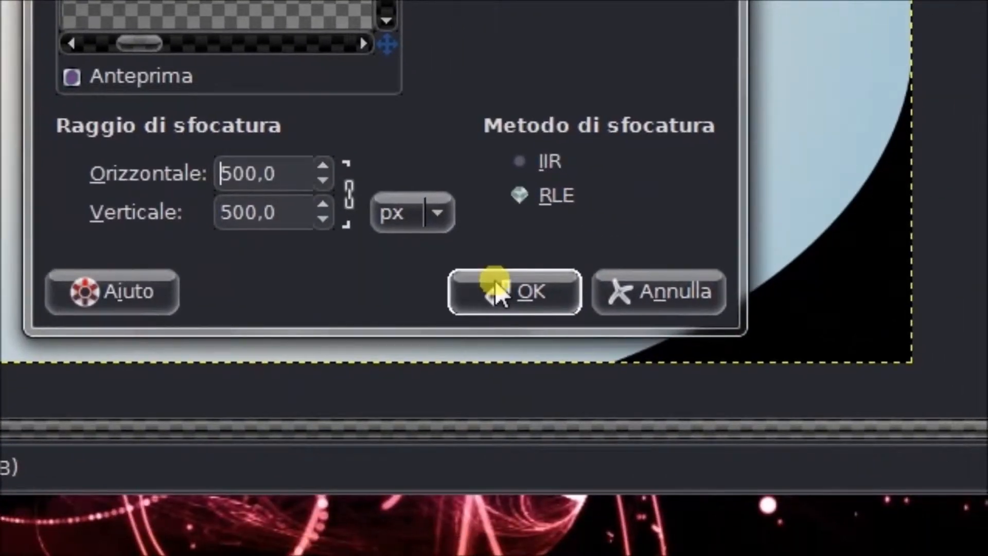
click(496, 284)
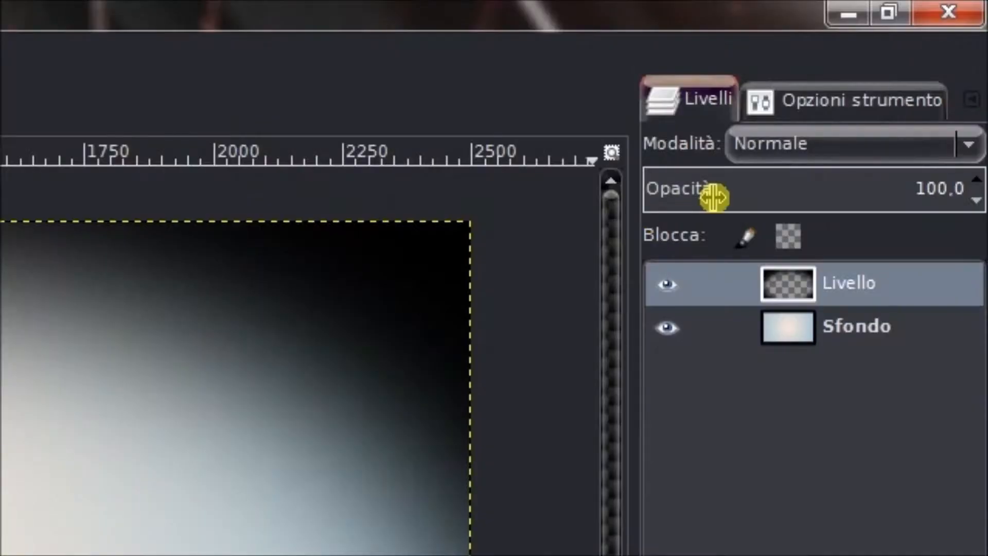
click(808, 144)
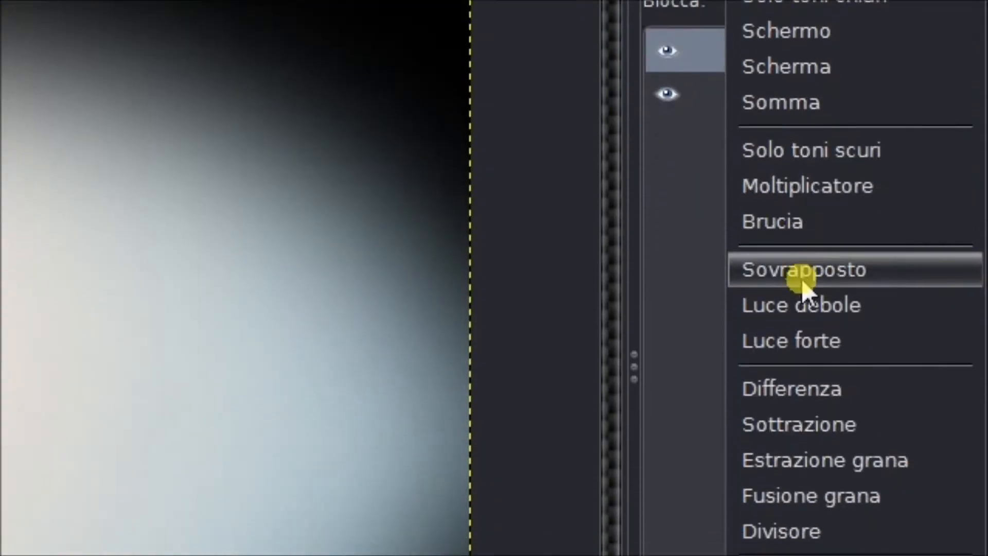
click(804, 510)
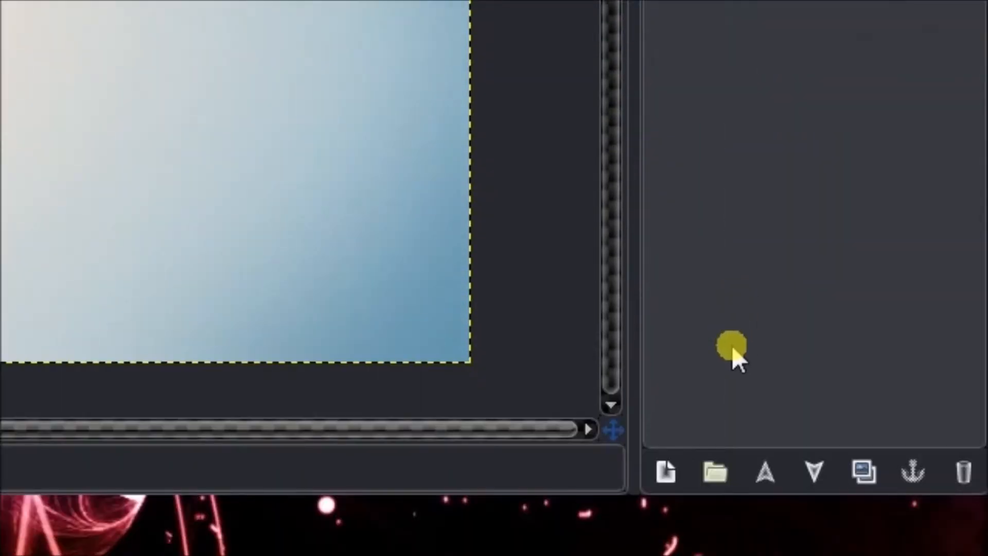
- Add a new 1000 by 1000 px layer filled with transparency
click(669, 471)
drag(411, 276, 315, 286)
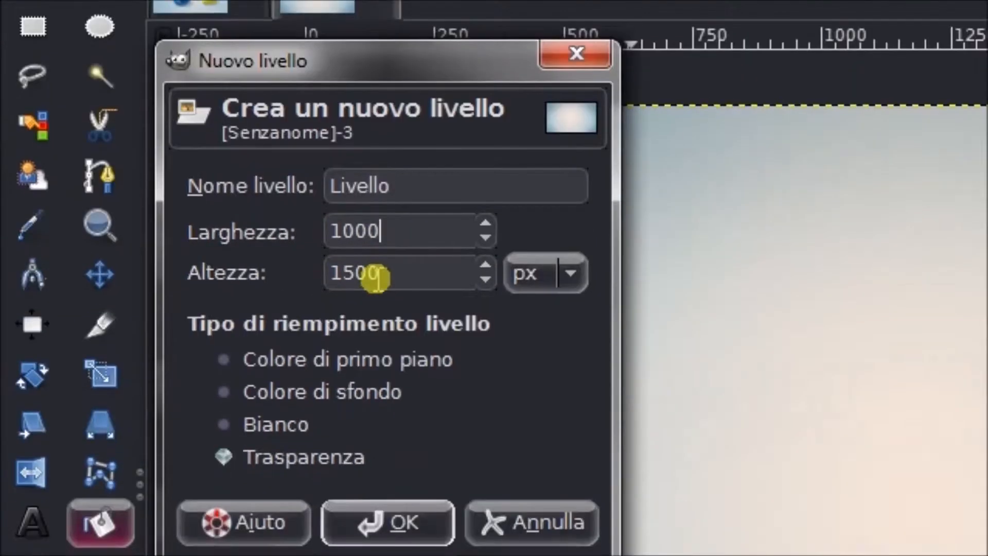
double_click(387, 323)
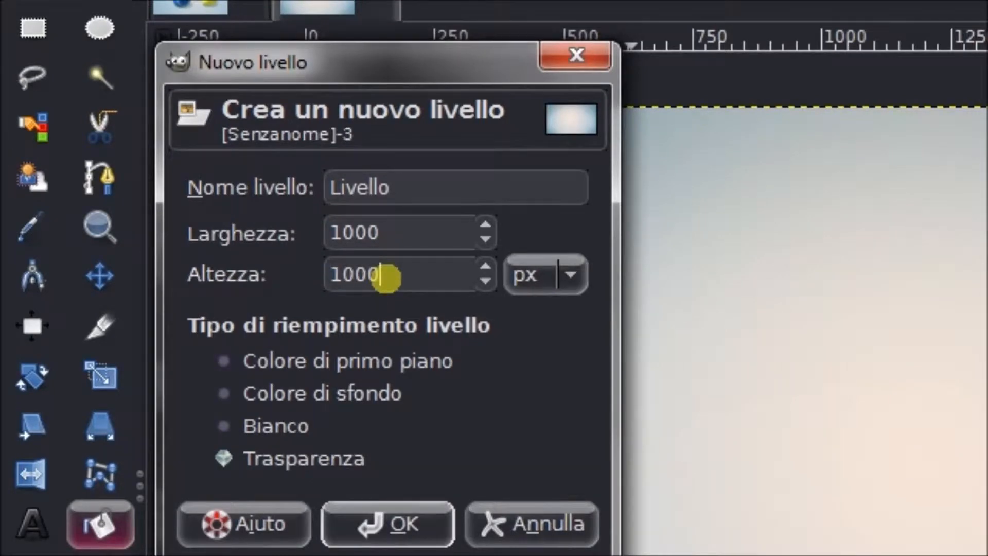
click(278, 399)
click(430, 524)
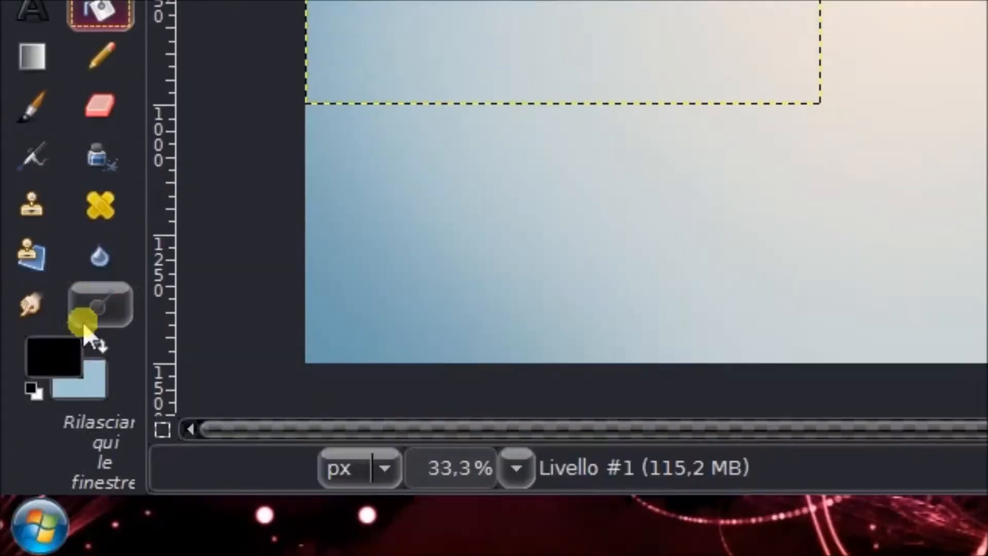
- Set the foreground colour to a softened, less saturated blue and fill the new square layer with it
click(56, 366)
click(678, 279)
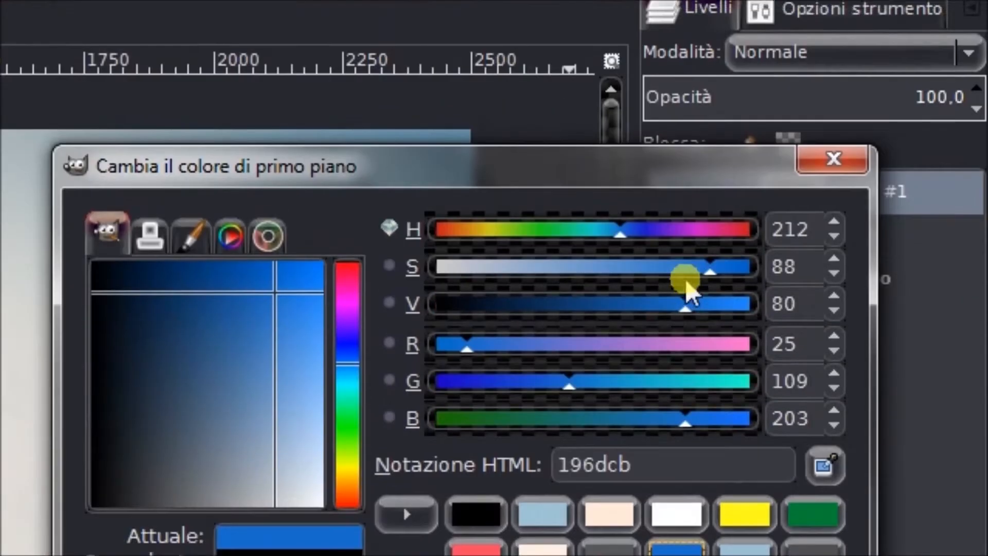
drag(686, 282, 631, 281)
click(607, 320)
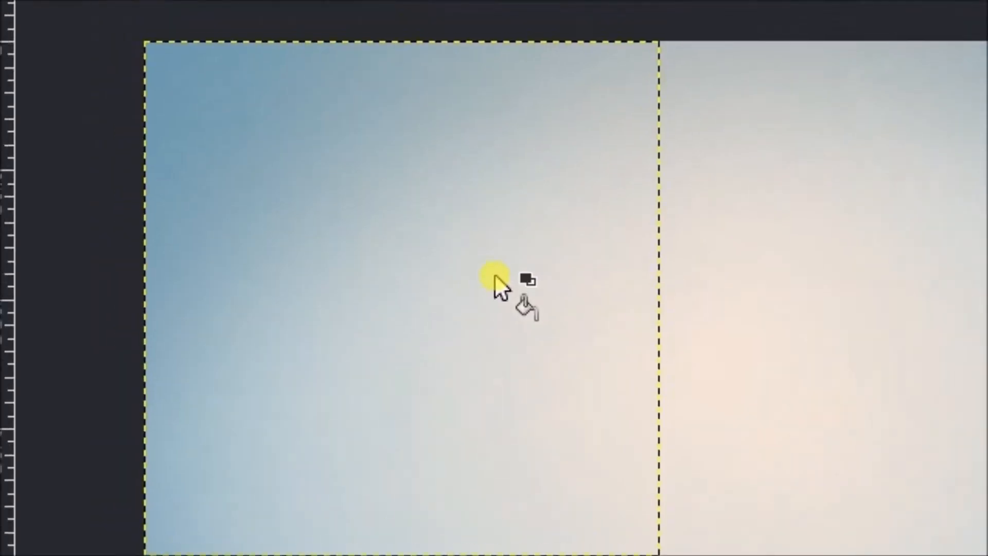
click(495, 280)
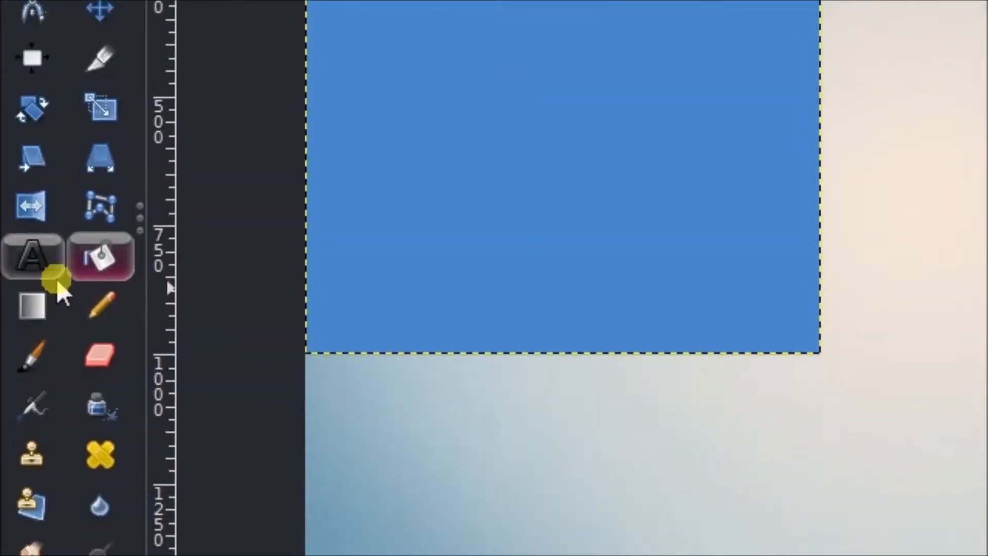
- Draw a text box across the middle of the blue square and set the text colour to white (ffffff)
click(29, 279)
drag(409, 156, 747, 440)
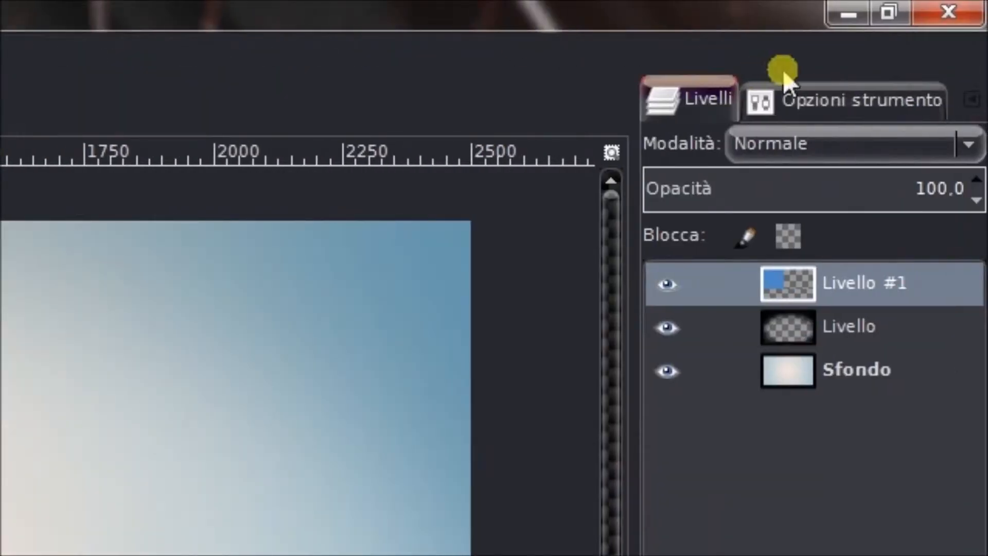
click(787, 97)
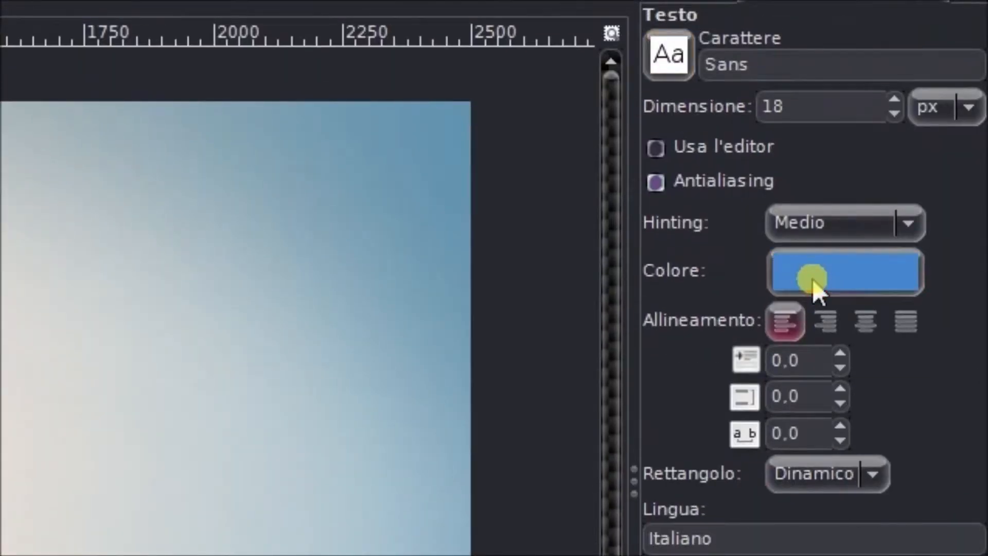
click(806, 283)
click(212, 397)
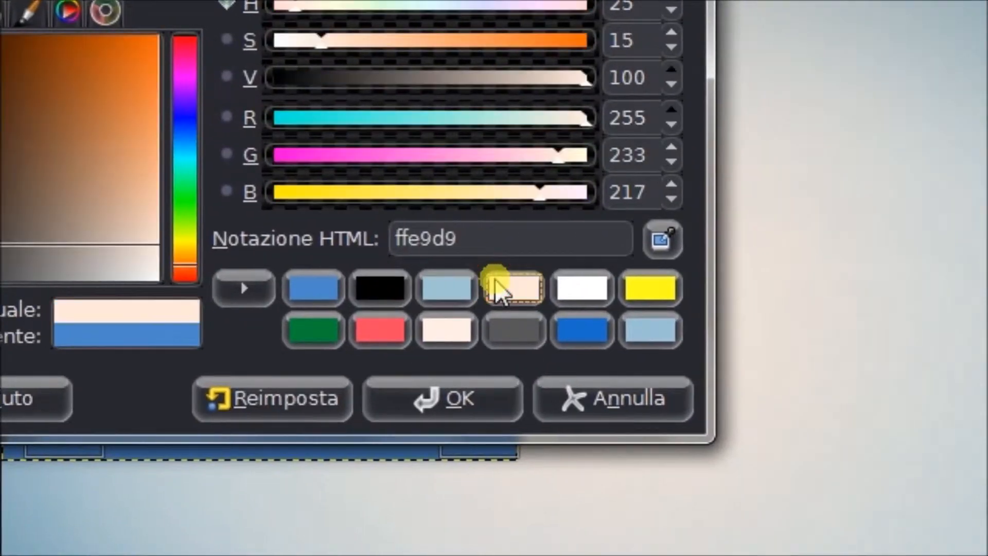
click(280, 396)
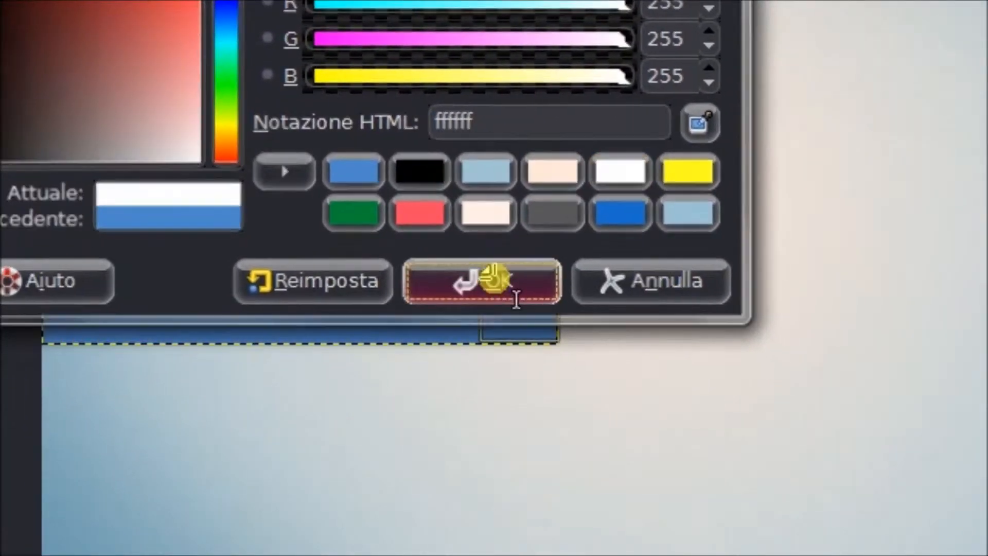
click(496, 281)
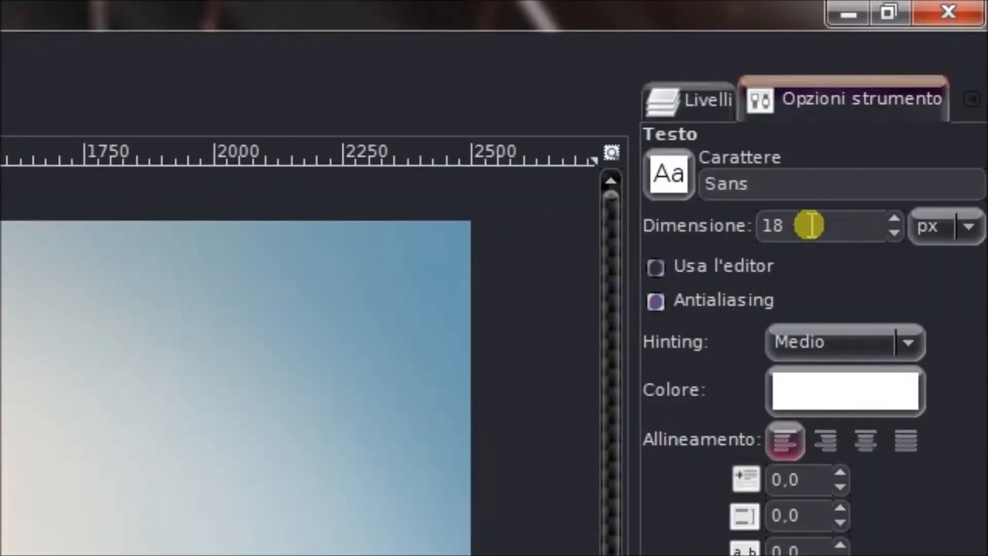
- Set the text to the AR BONNIE Thin font at 500 px and enter the letter P in the box
text(3000)
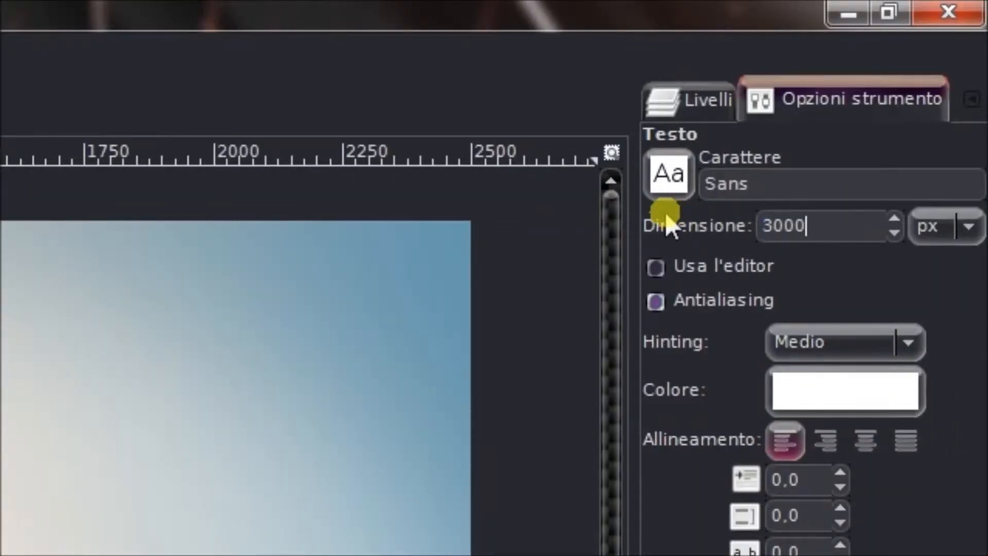
key(BackSpace)
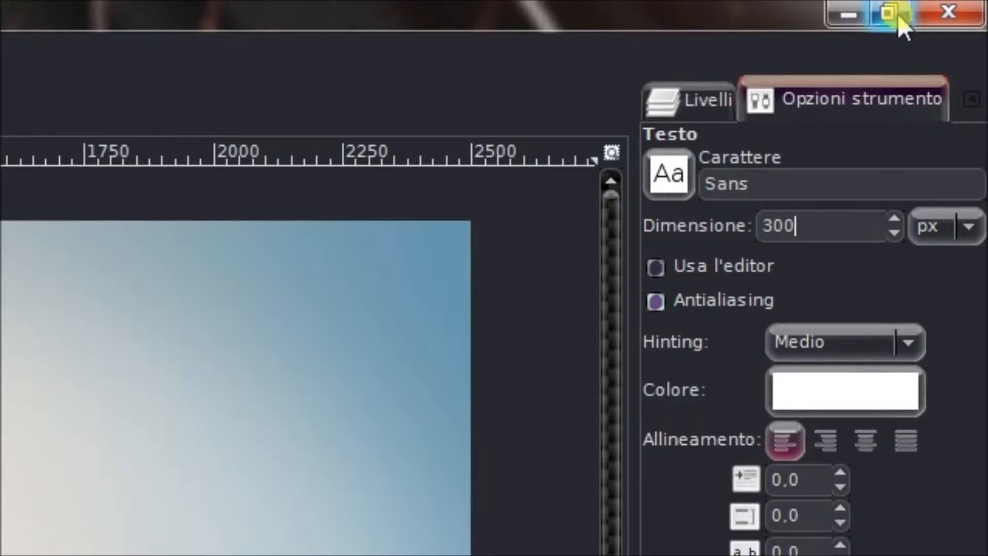
click(678, 162)
drag(909, 278, 914, 42)
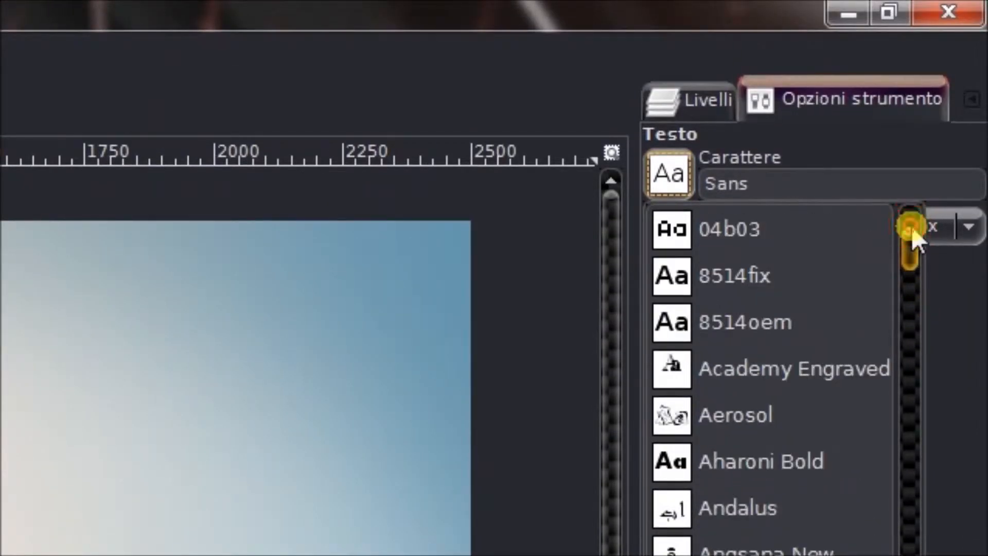
drag(910, 234, 906, 261)
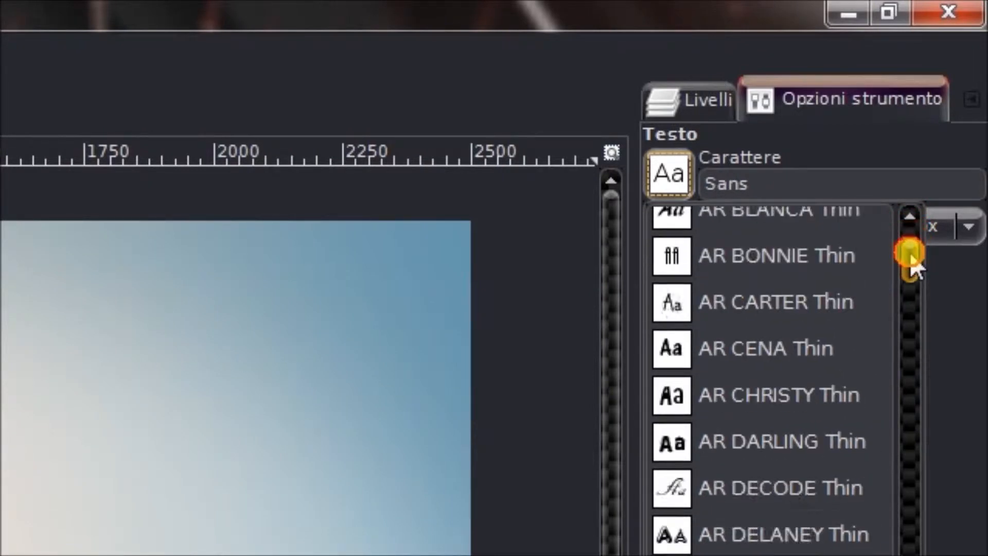
click(720, 281)
text(500)
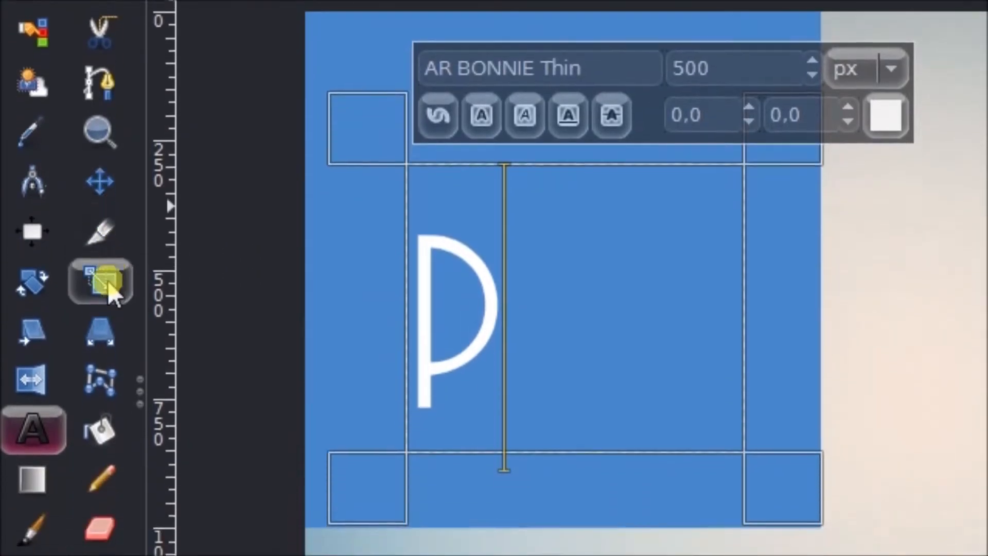
- Scale the P text layer to 329 by 561 px and move the letter to the centre of the blue square
click(106, 281)
click(481, 339)
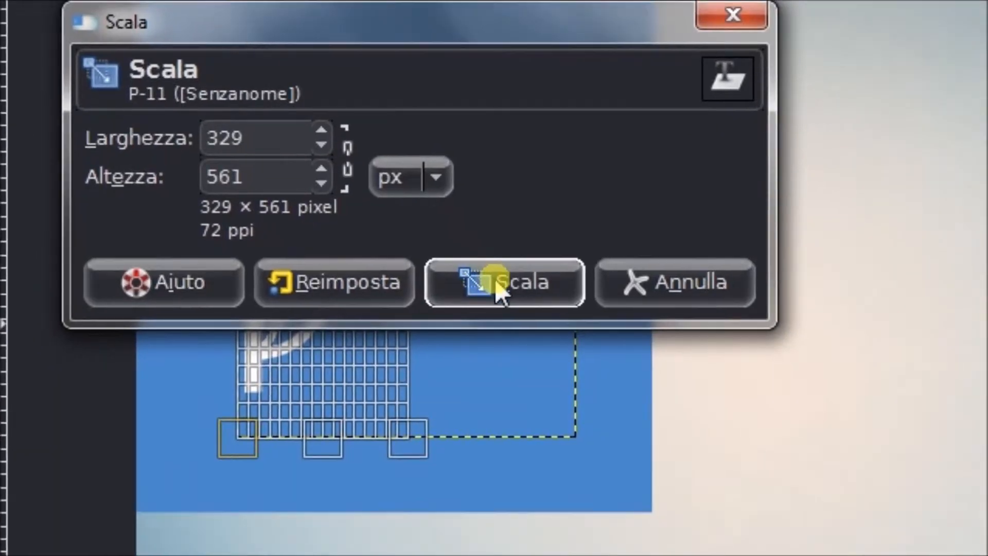
click(615, 432)
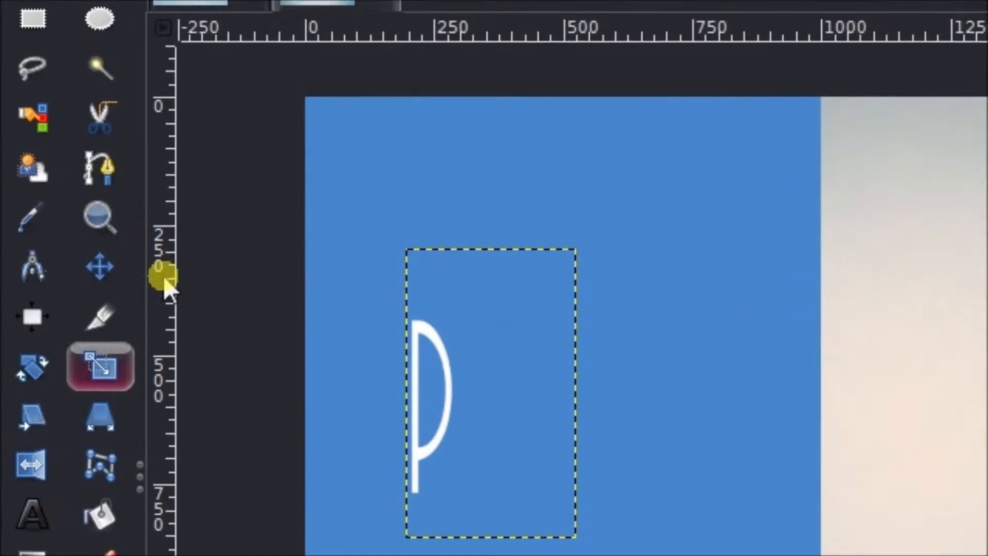
click(99, 265)
drag(434, 282, 572, 225)
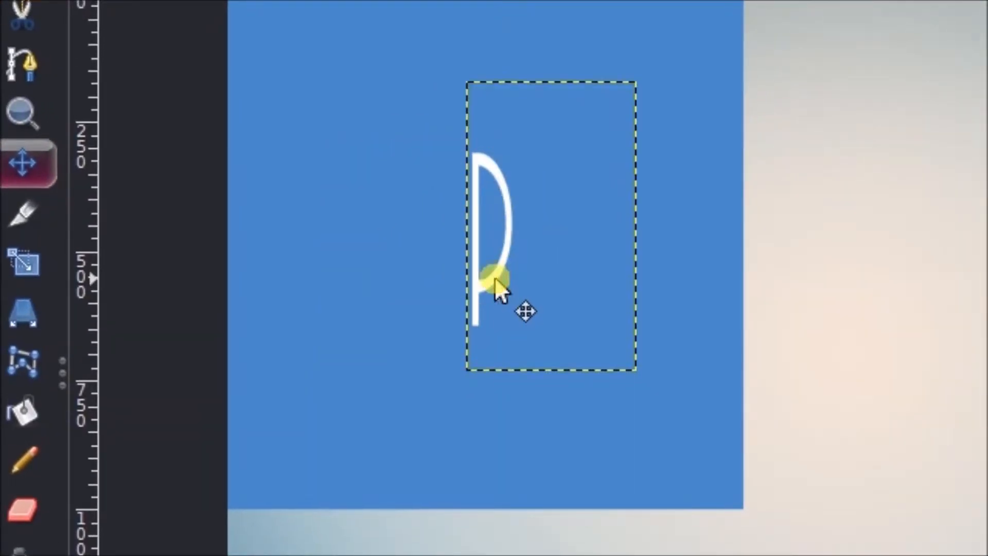
drag(494, 281, 494, 278)
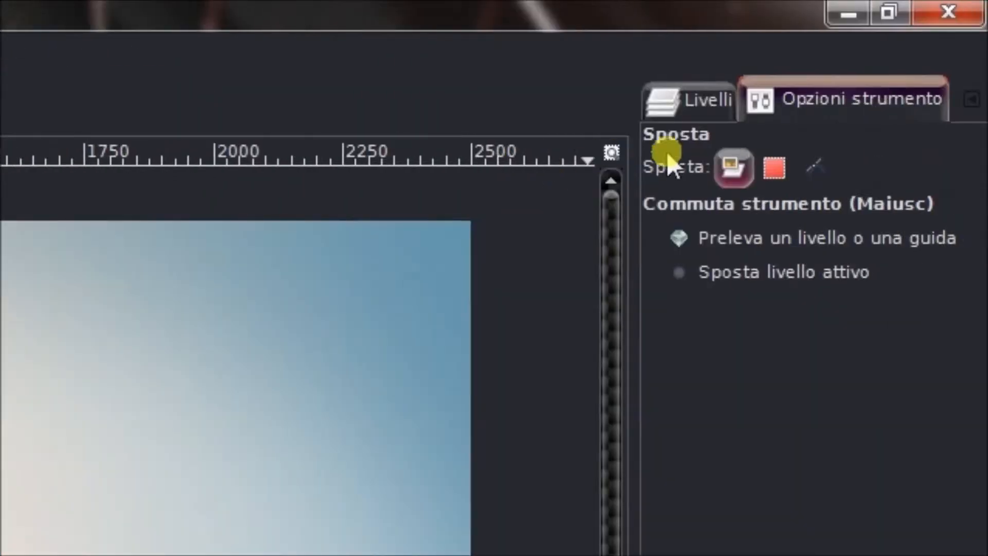
- Merge the P text layer down into the blue square layer
click(706, 100)
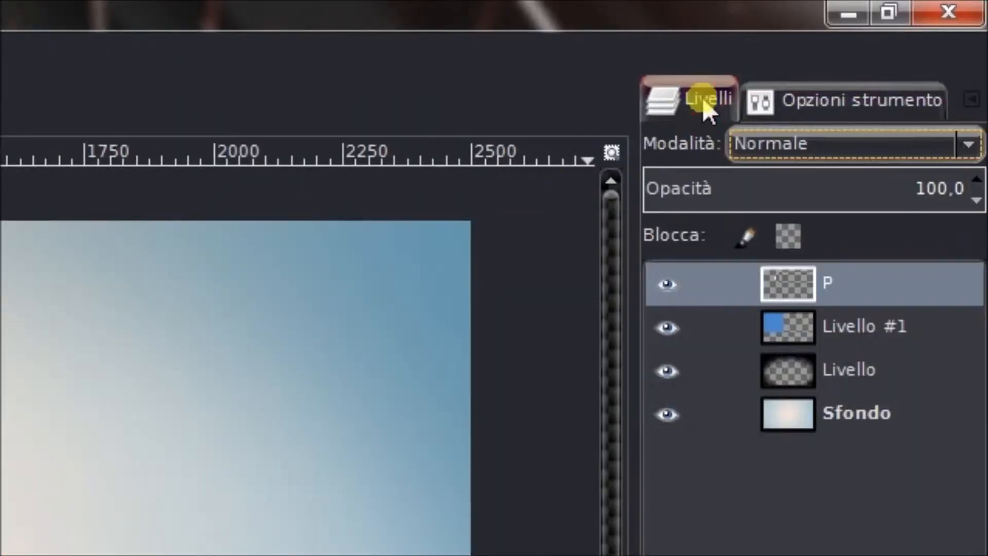
right_click(844, 279)
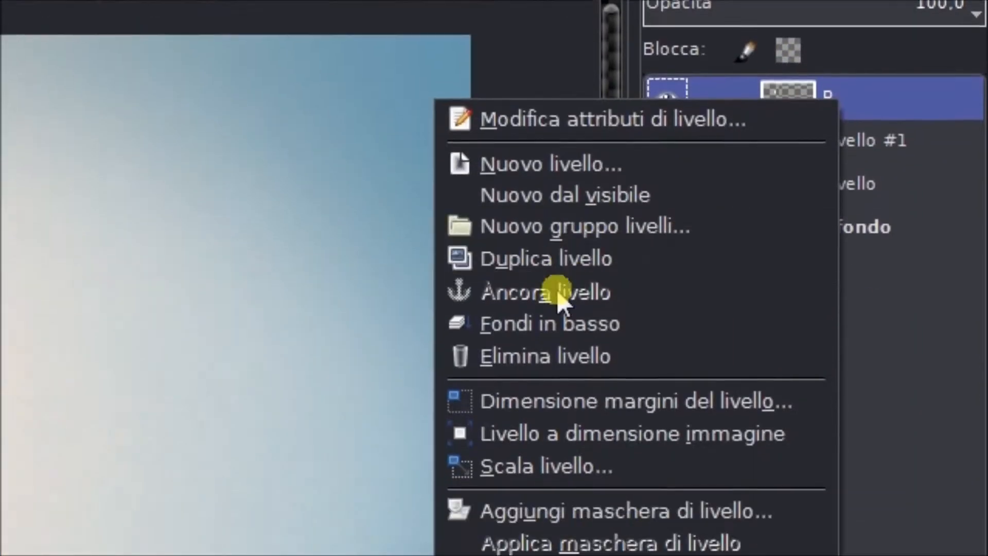
click(550, 323)
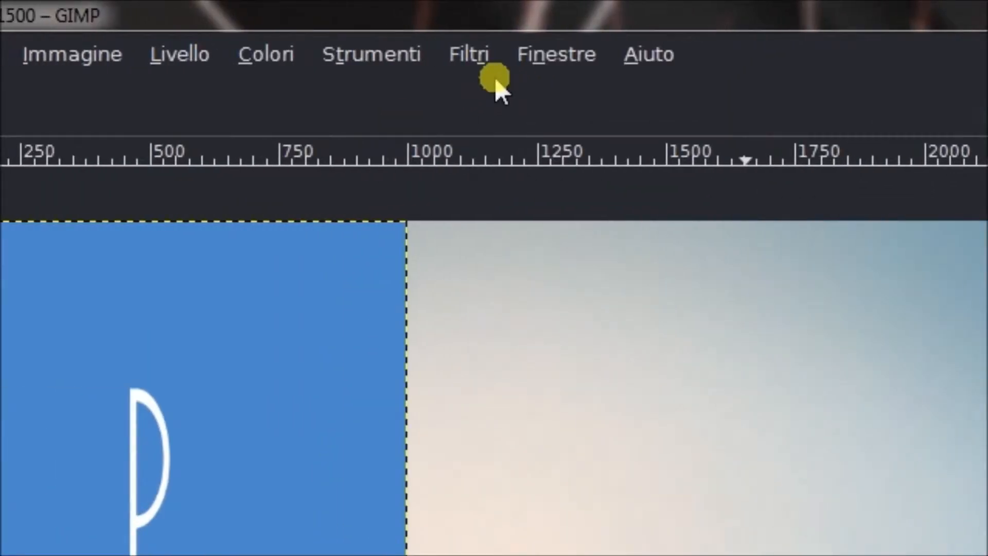
- Start the Map Object filter on the merged layer, mapping to a sphere (Sfera) with live preview and a transparent background enabled
click(496, 54)
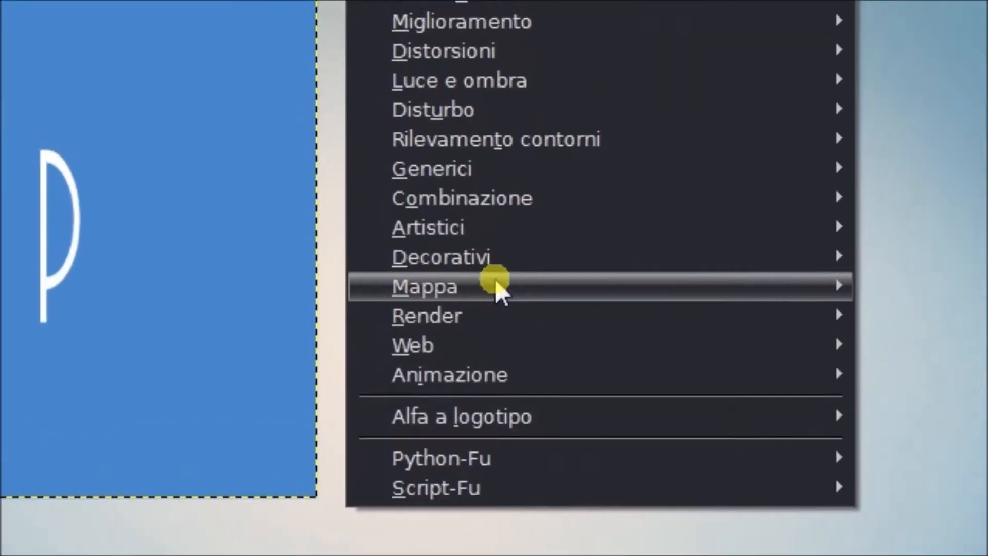
mouse_move(688, 531)
click(915, 366)
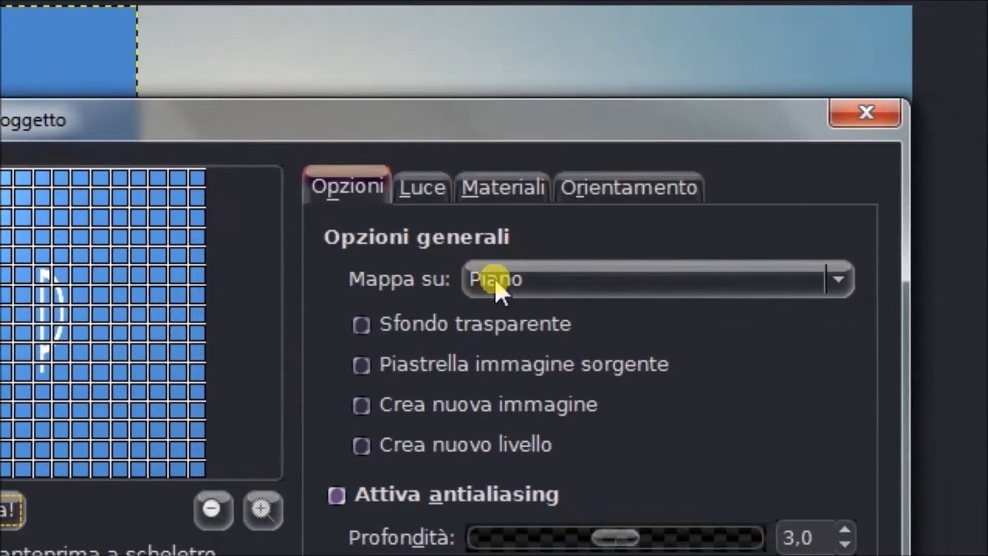
click(668, 263)
click(496, 317)
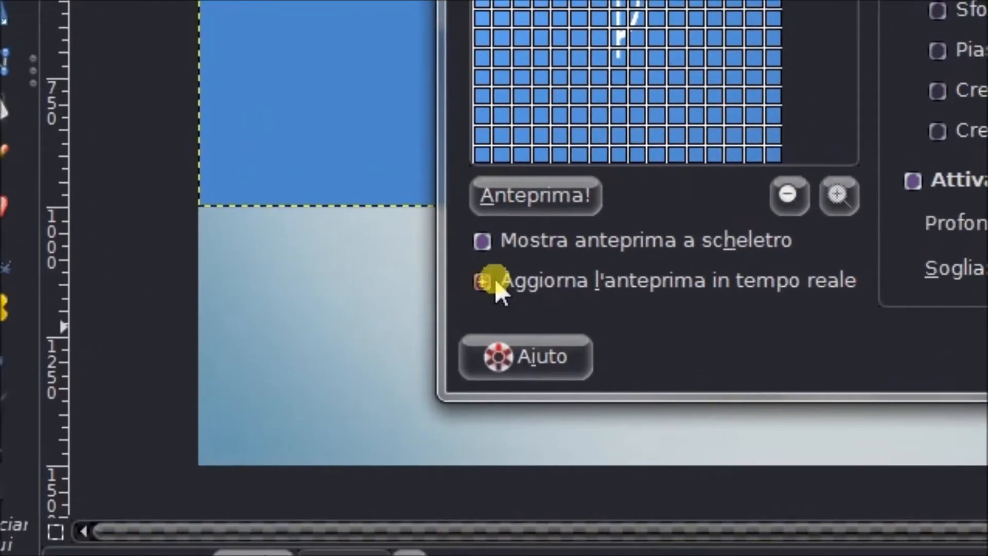
click(496, 291)
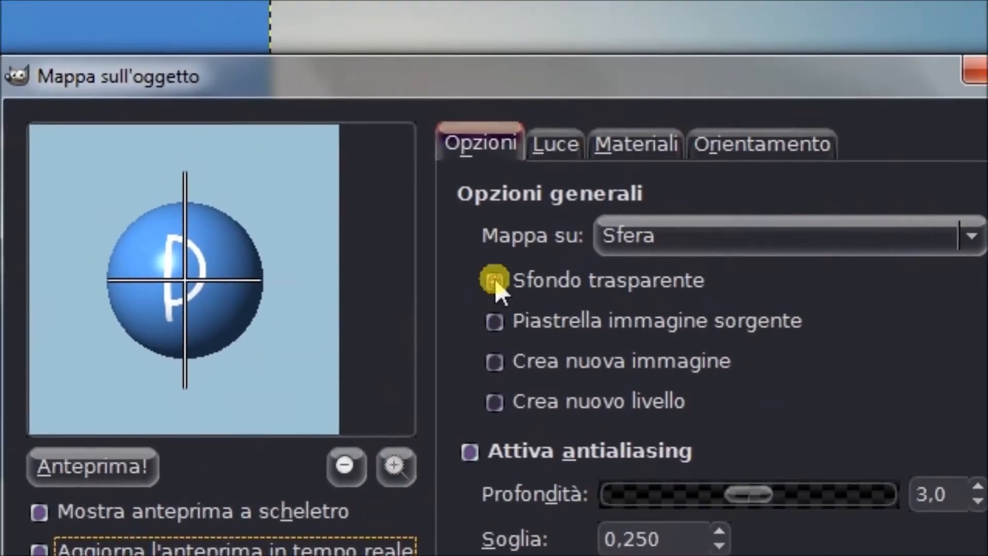
click(494, 280)
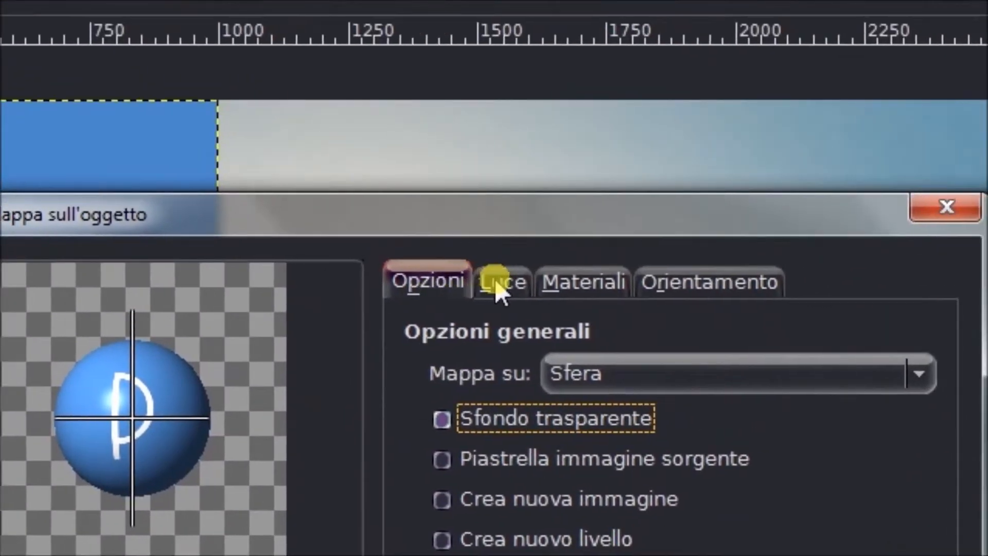
- Set the point light's position to X -1.00, Y -1.00 and Z 2.00, and the material's light intensity (Intensità luce) to 10.00
click(548, 193)
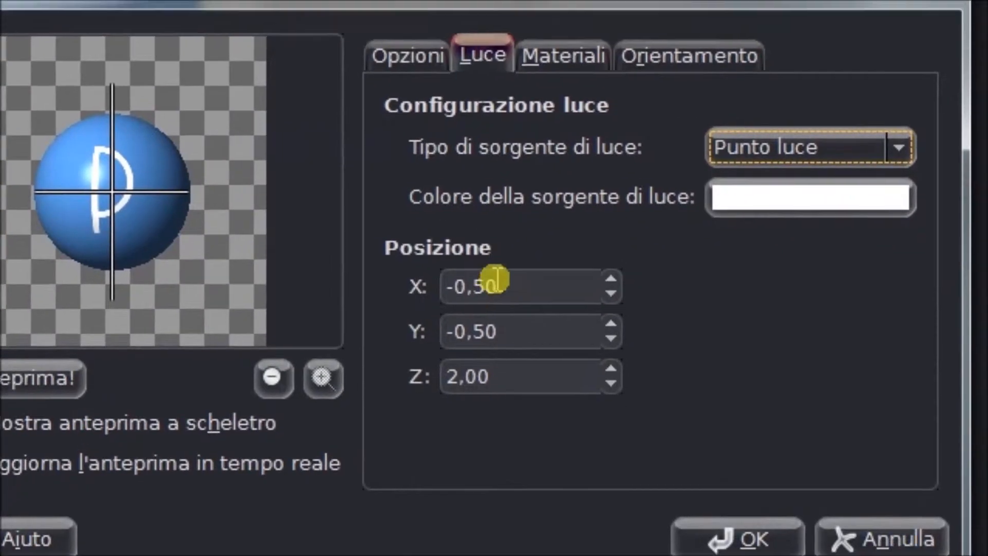
drag(495, 277, 459, 261)
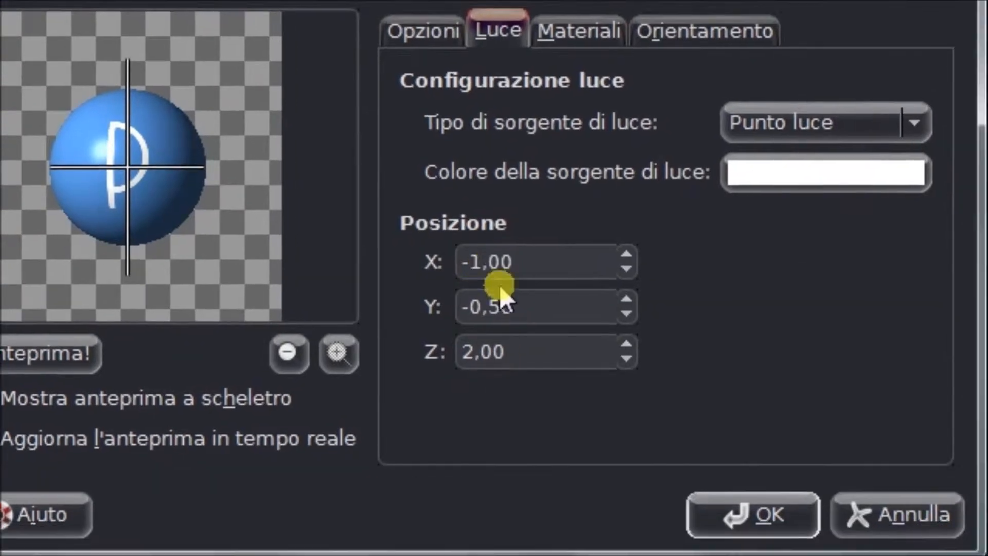
drag(544, 333, 492, 324)
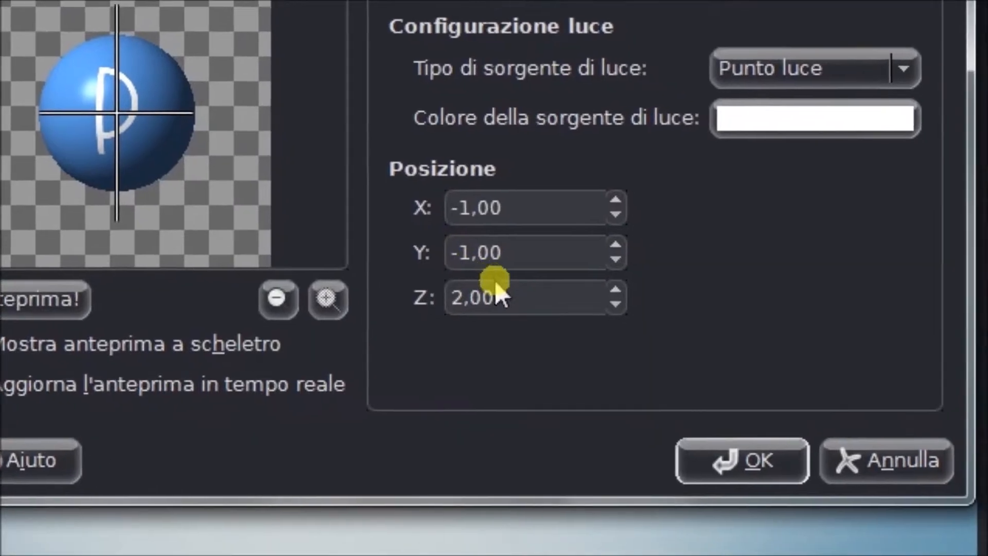
drag(533, 324, 436, 324)
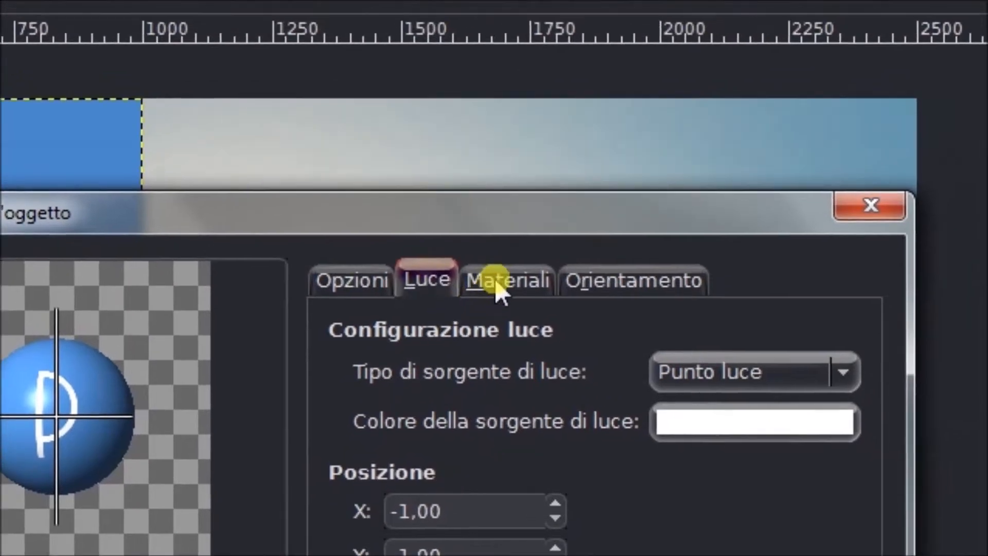
click(498, 291)
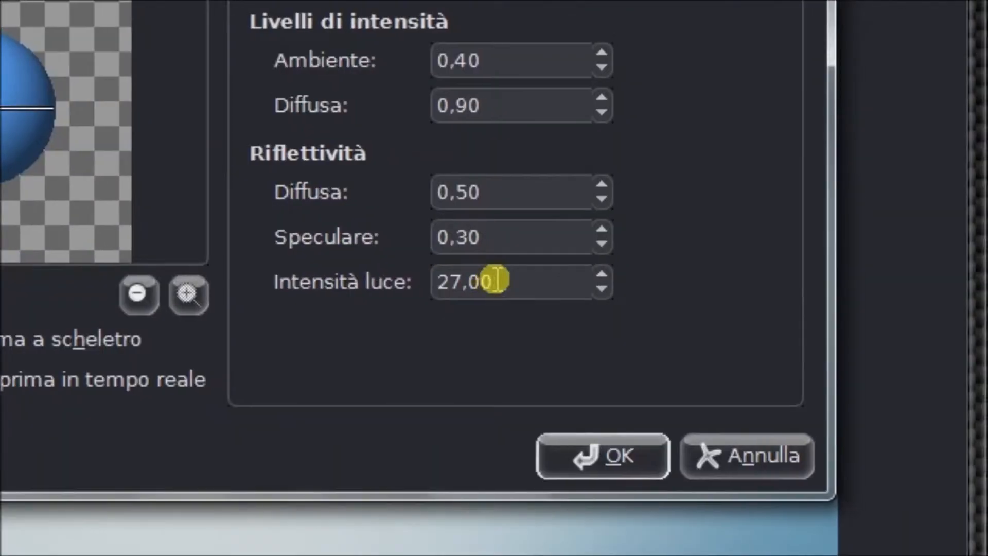
drag(490, 280, 408, 269)
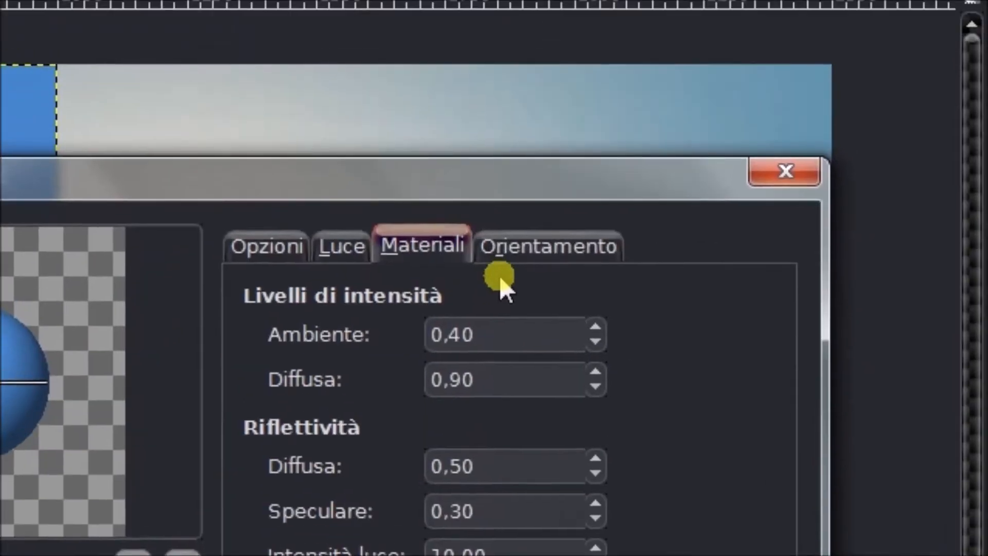
- Adjust the sphere's position to X 0.49153, Y 0.50847 and Z 0.03390
click(499, 290)
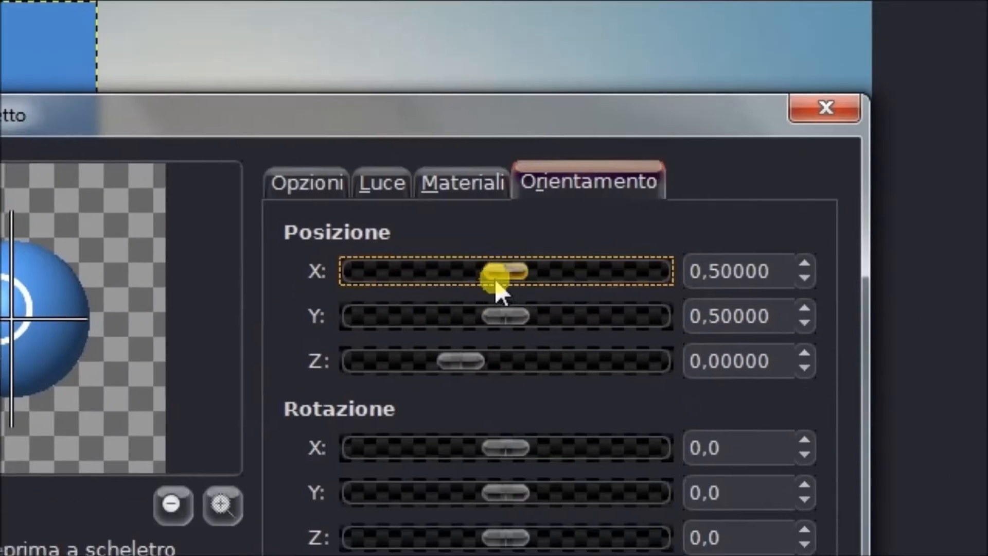
mouse_move(500, 112)
mouse_down()
mouse_move(526, 112)
mouse_move(478, 112)
mouse_move(498, 112)
mouse_up()
drag(496, 323, 453, 325)
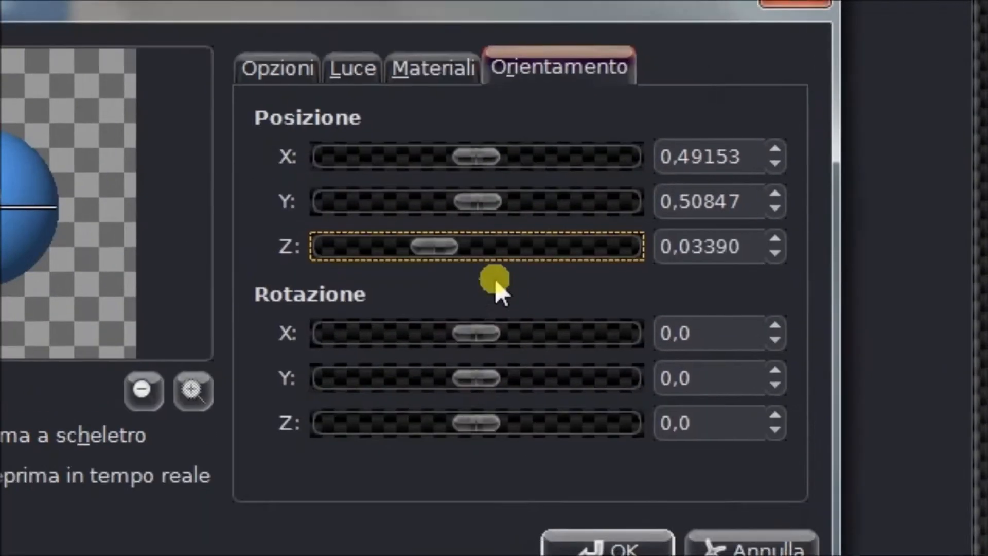
- Rotate the sphere to X 27.5, Y 17.3 and Z -5.1 and apply the Map Object filter
click(538, 375)
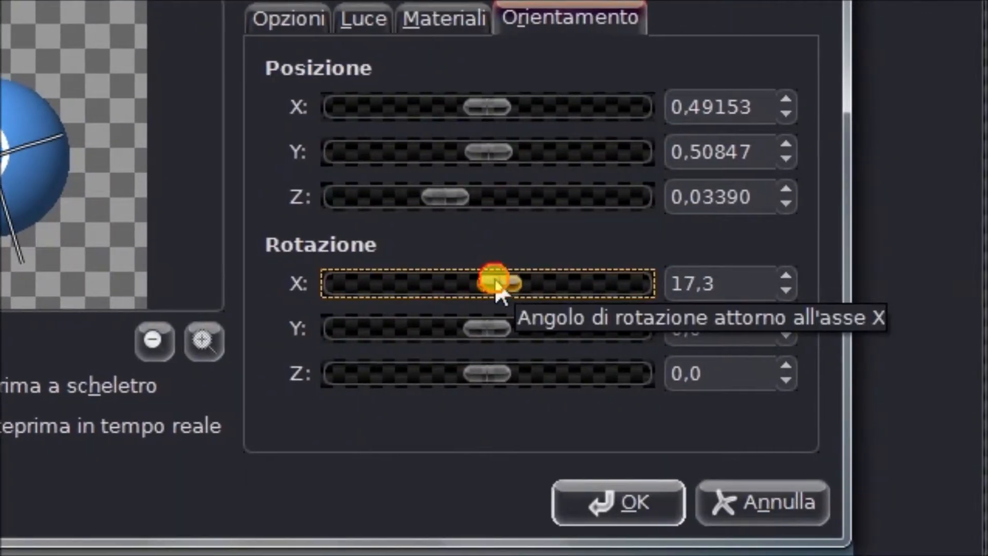
drag(497, 284, 499, 282)
drag(482, 330, 478, 330)
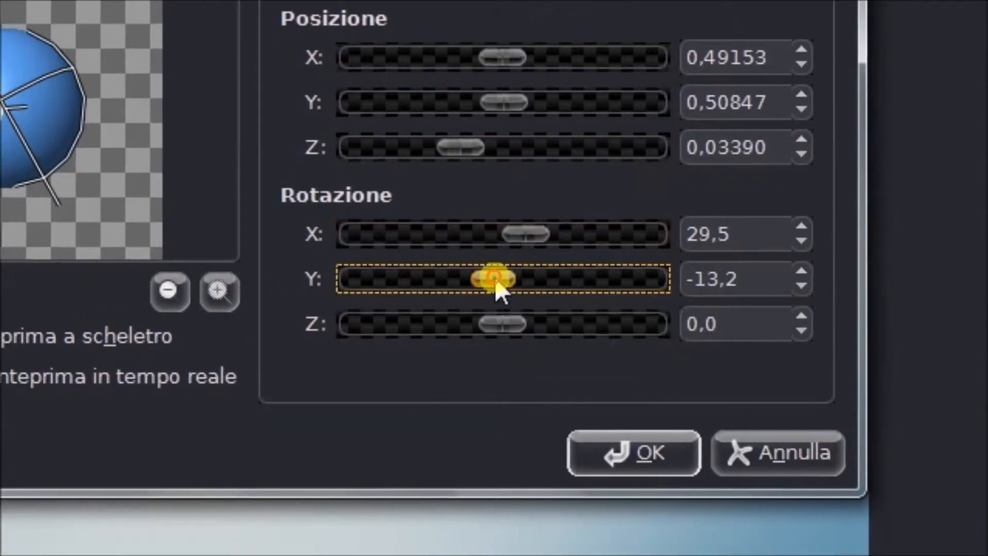
drag(498, 293, 502, 289)
drag(502, 329, 504, 331)
mouse_move(495, 284)
mouse_down()
mouse_move(505, 282)
mouse_move(494, 283)
mouse_up()
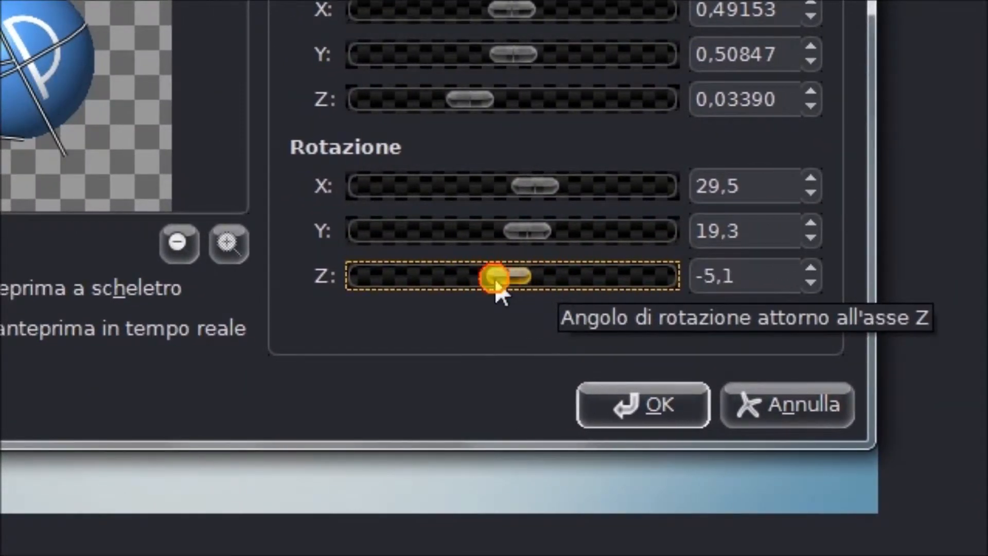
drag(497, 289, 493, 290)
drag(528, 232, 528, 240)
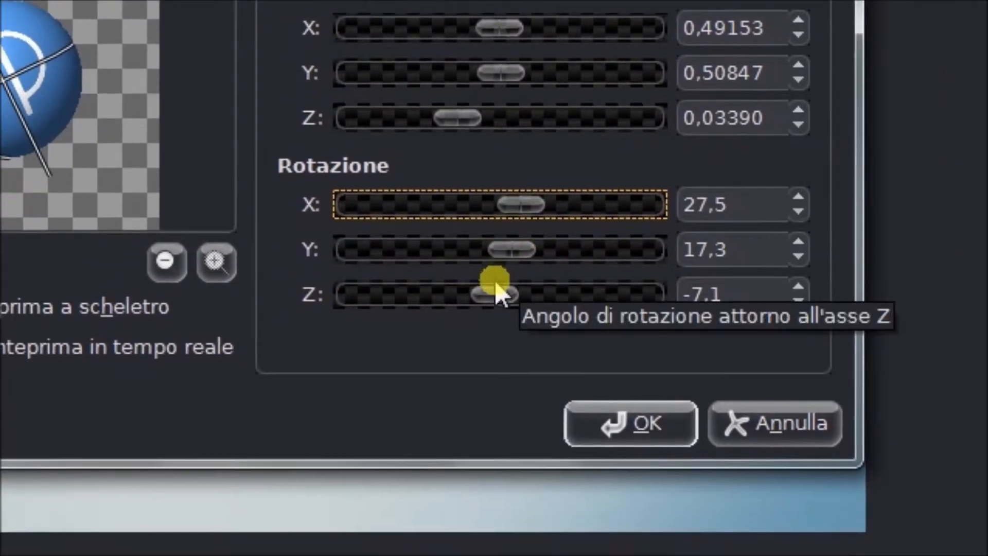
click(451, 367)
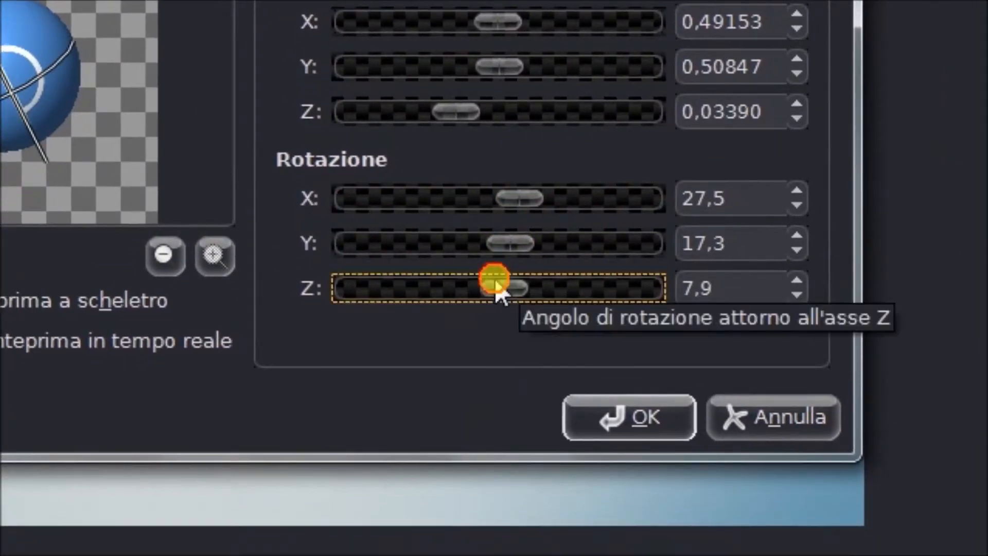
mouse_move(497, 290)
mouse_down()
mouse_move(572, 290)
mouse_move(485, 284)
mouse_move(494, 287)
mouse_up()
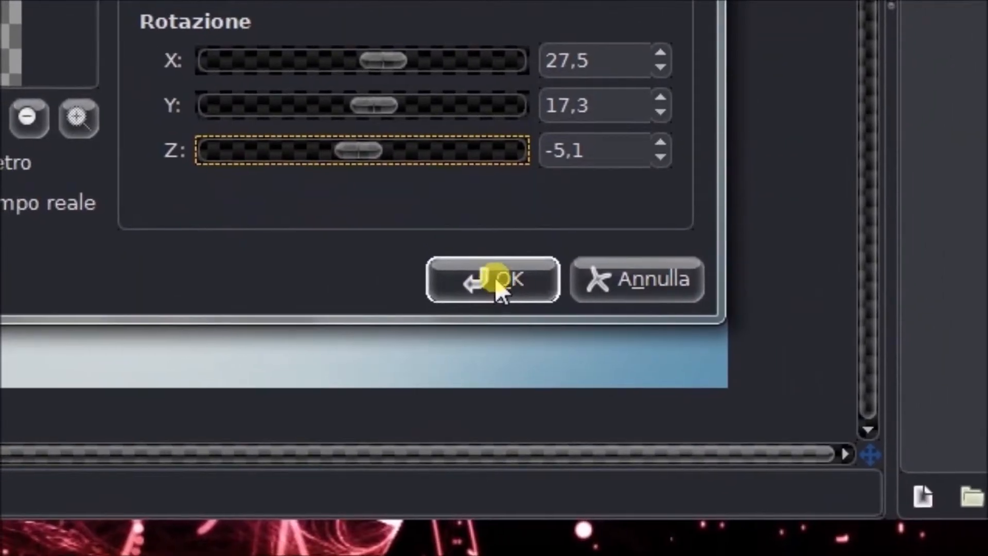
click(499, 289)
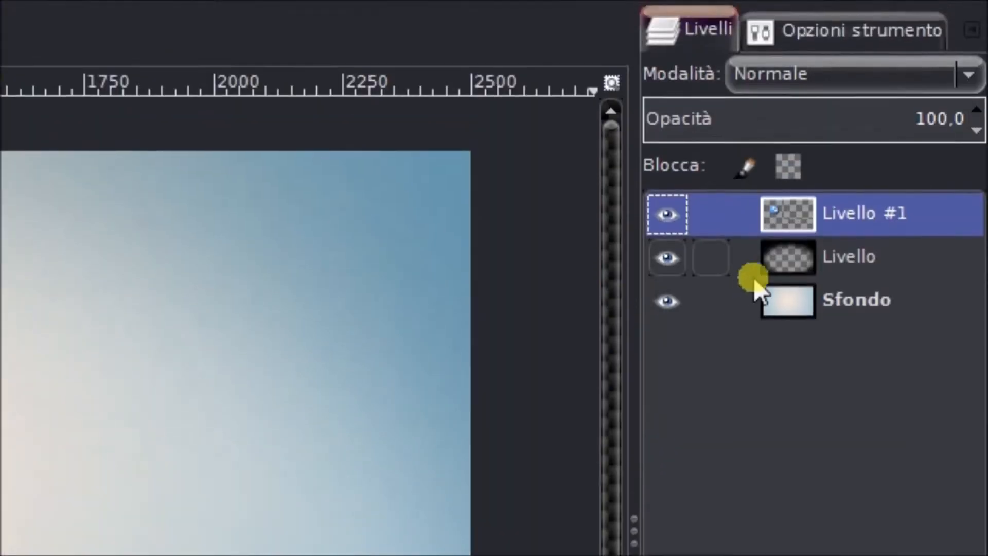
- Add a new transparent layer directly above the vignette layer (Livello), beneath the ball layer
click(834, 257)
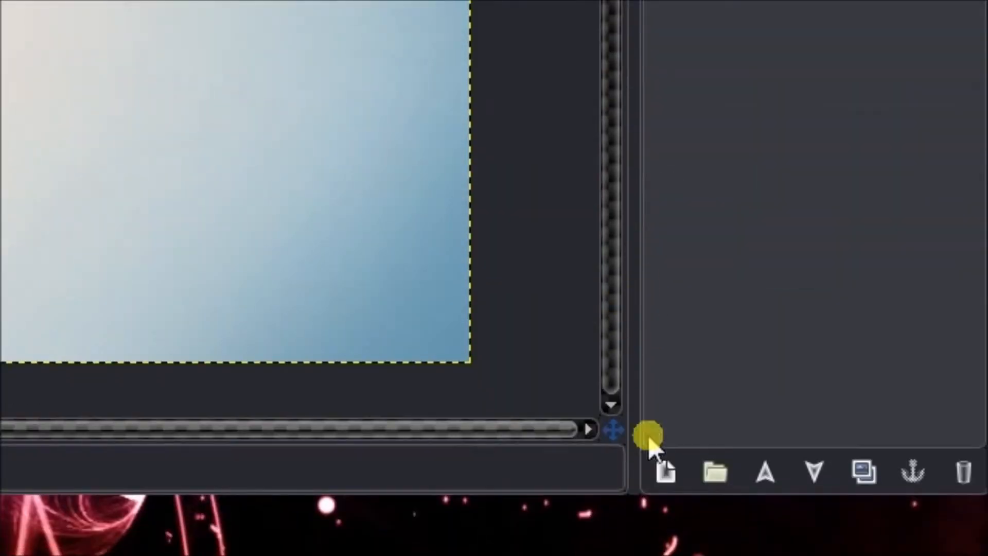
click(663, 471)
click(321, 281)
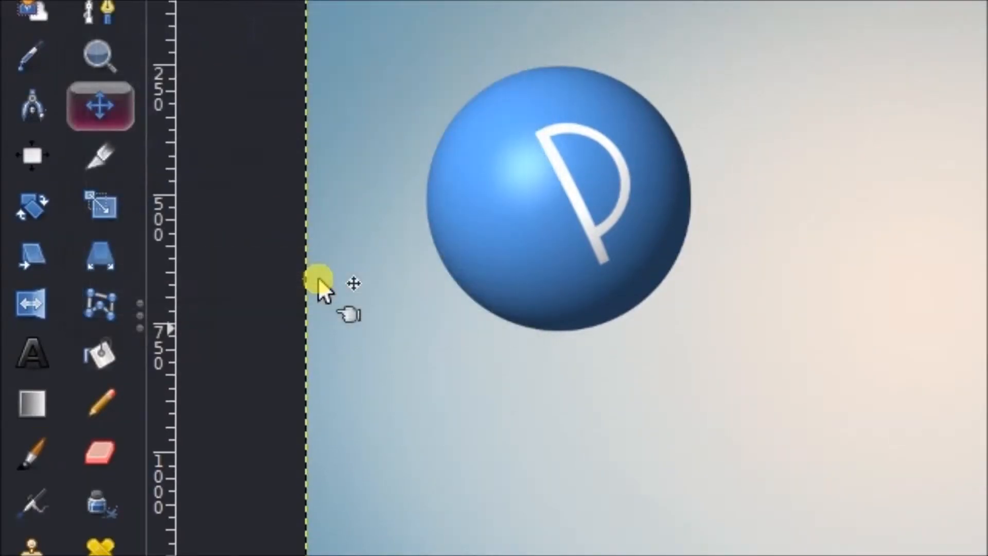
- Draw a flat elliptical selection for the shadow across the blue ball's lower edge, shifted slightly to its right
click(105, 144)
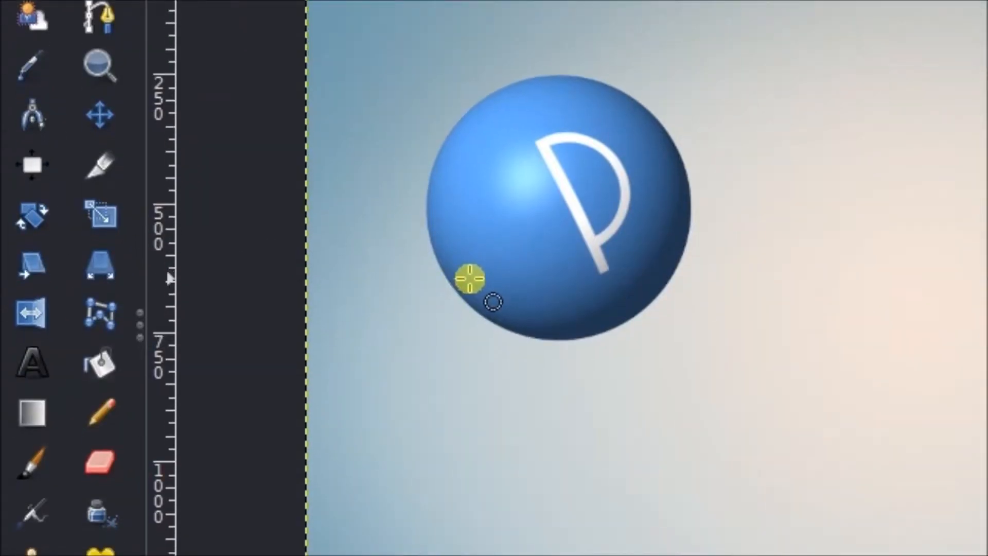
drag(470, 409, 694, 490)
drag(496, 278, 521, 284)
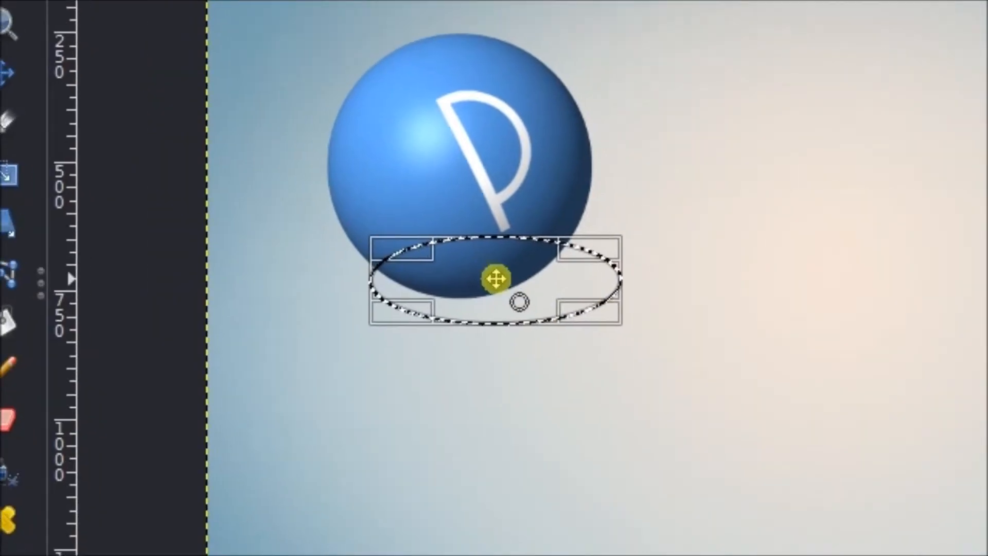
drag(373, 233, 368, 222)
drag(495, 278, 485, 275)
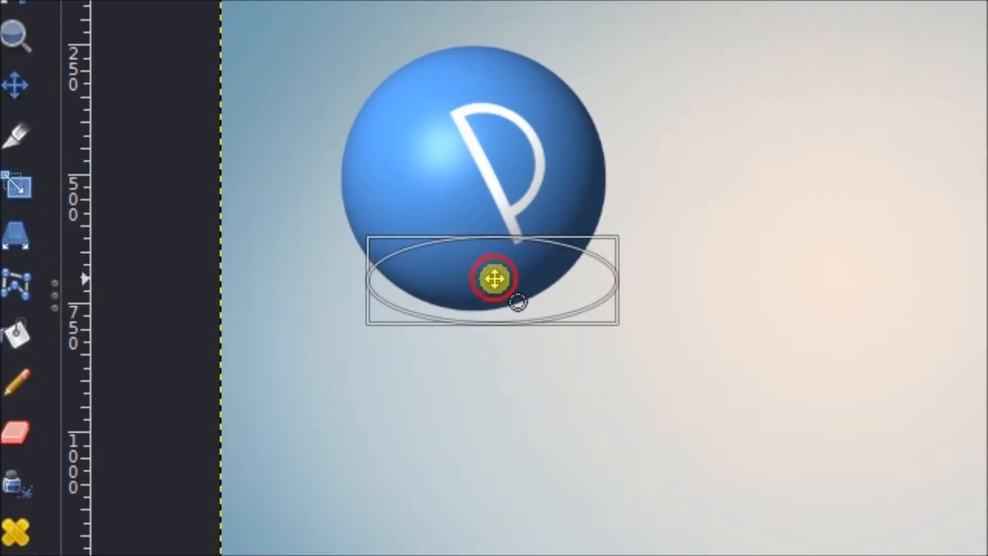
drag(494, 278, 496, 278)
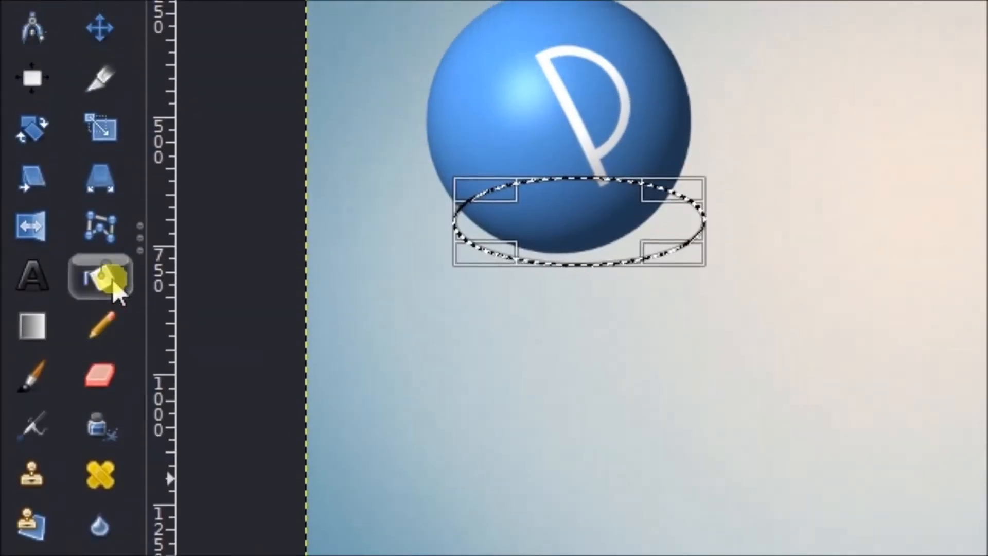
- Choose the Gradient tool and set the foreground colour to the grey 7f7f7f
click(112, 279)
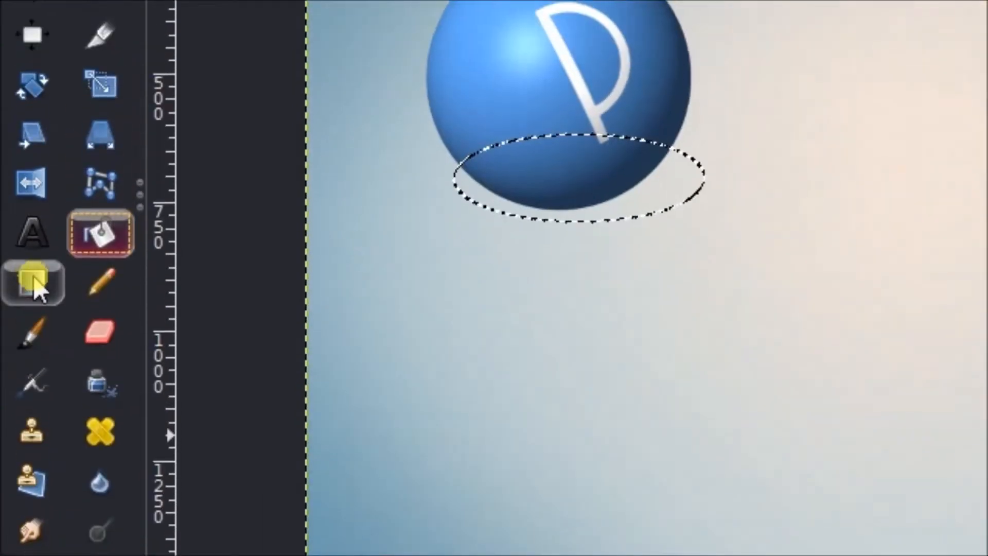
click(33, 56)
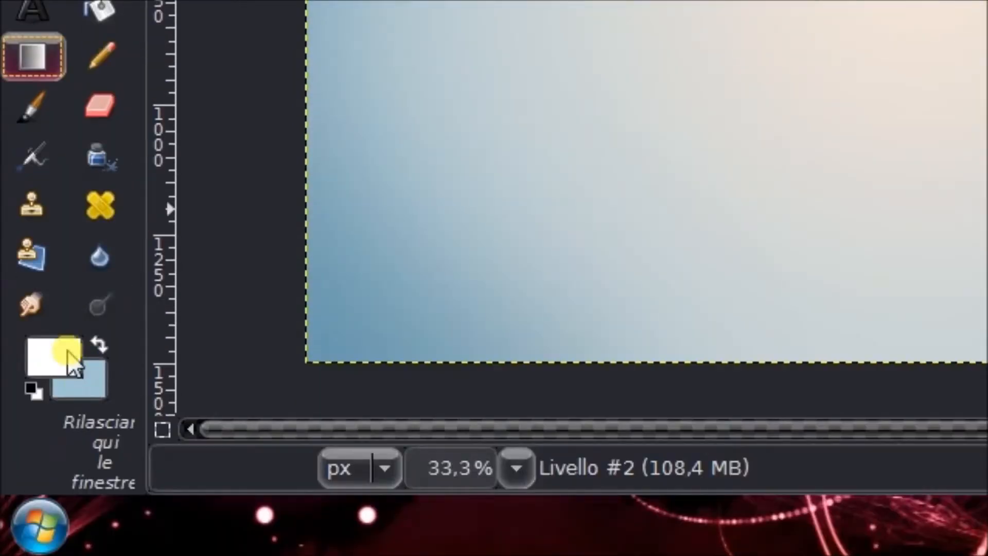
click(72, 360)
click(658, 281)
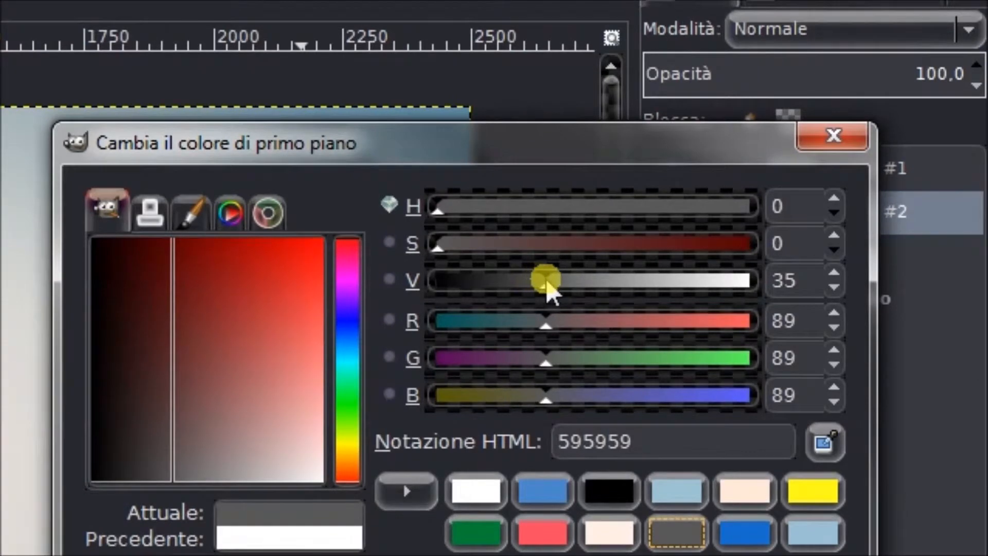
click(554, 28)
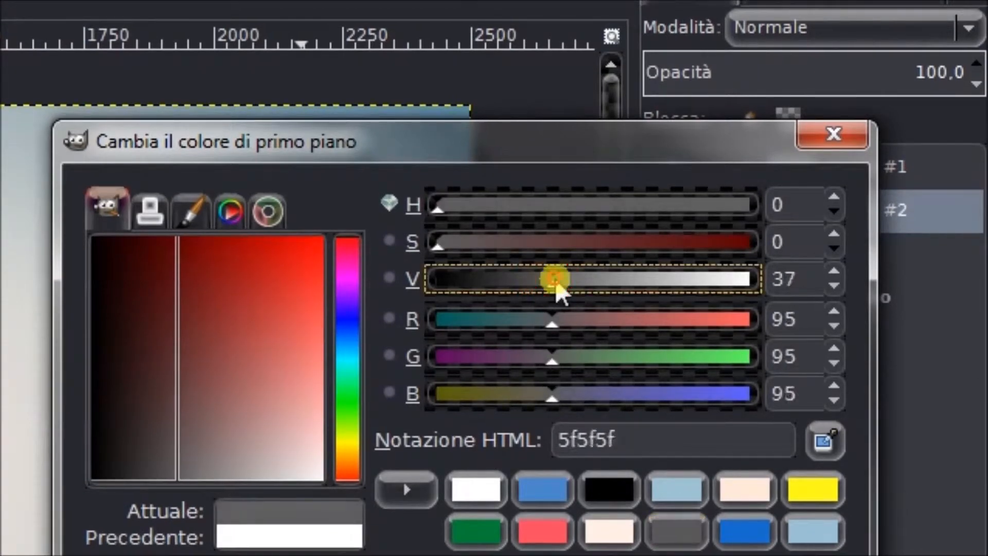
drag(573, 285, 594, 284)
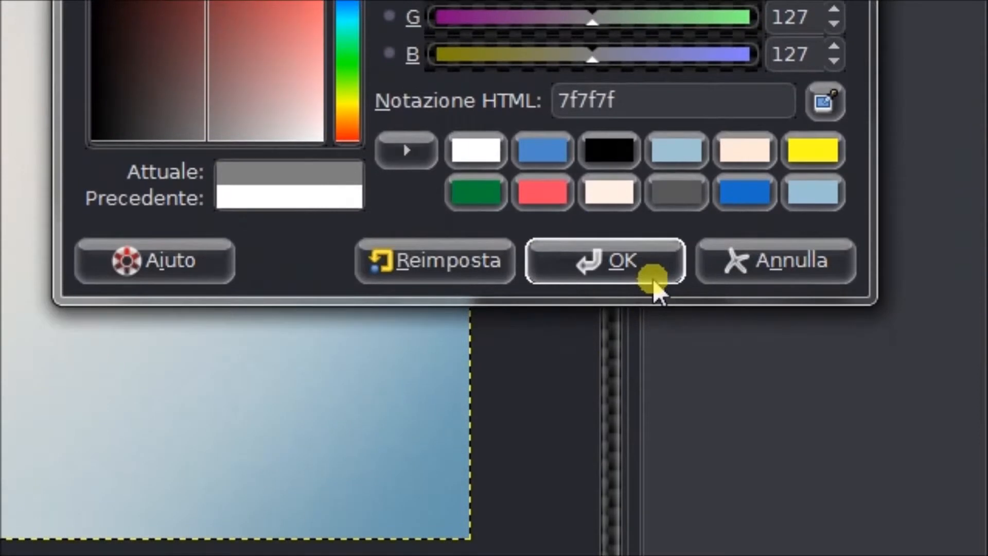
click(654, 280)
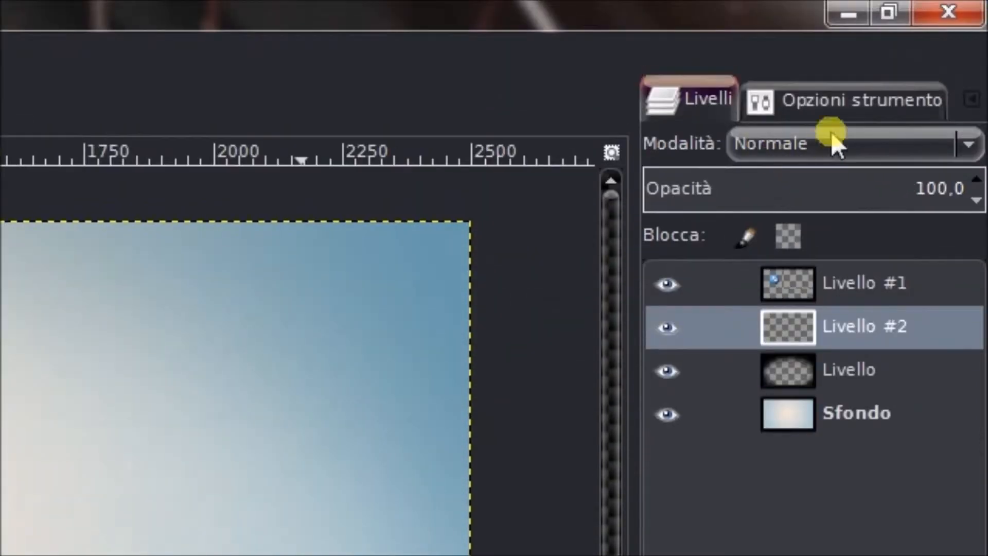
- Fill the elliptical selection with a linear foreground-to-transparent gradient, drawn from its left side towards the right
click(849, 97)
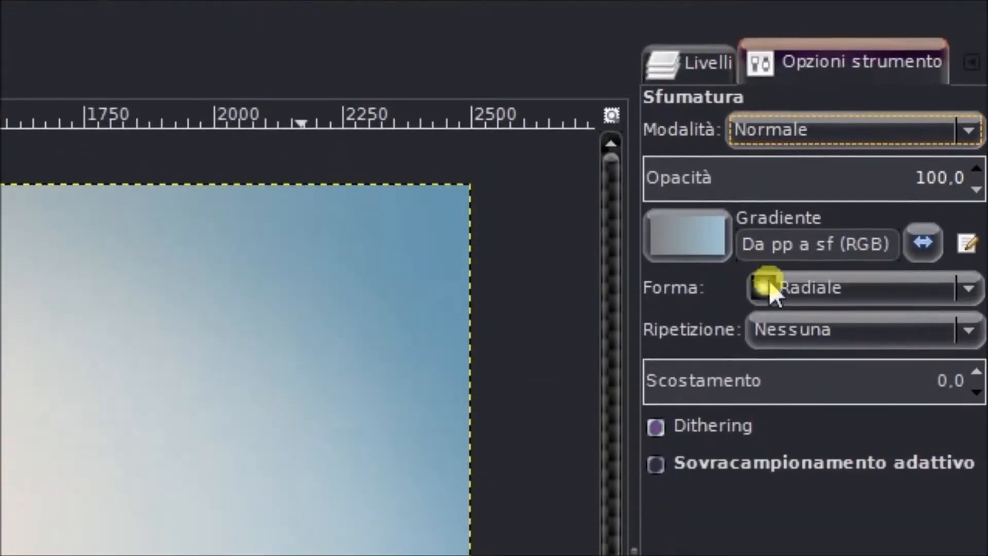
click(768, 319)
click(803, 256)
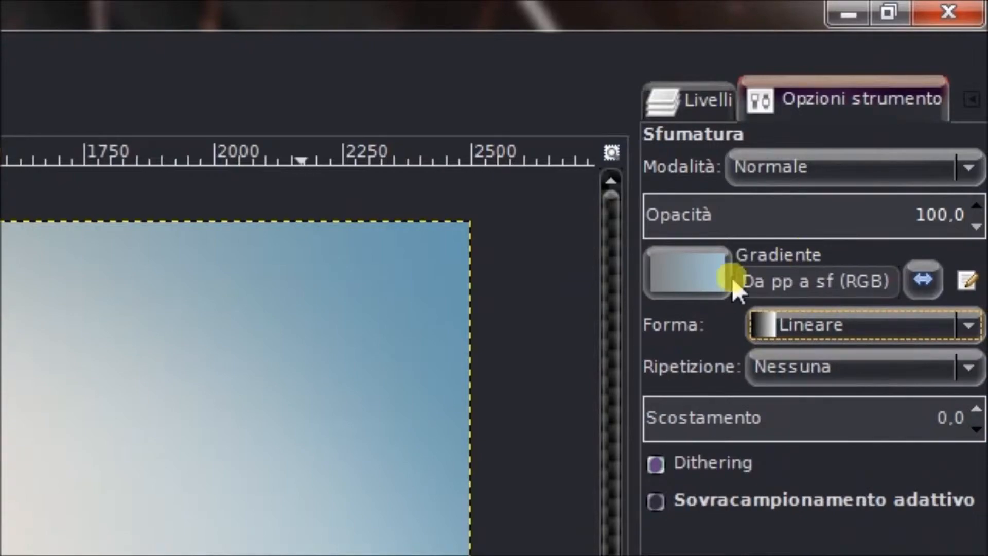
click(708, 278)
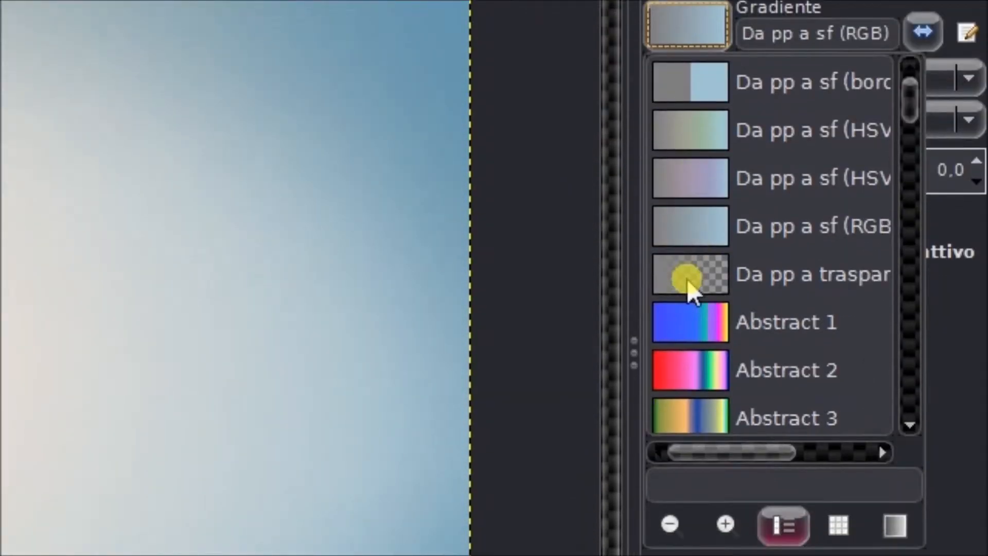
click(688, 280)
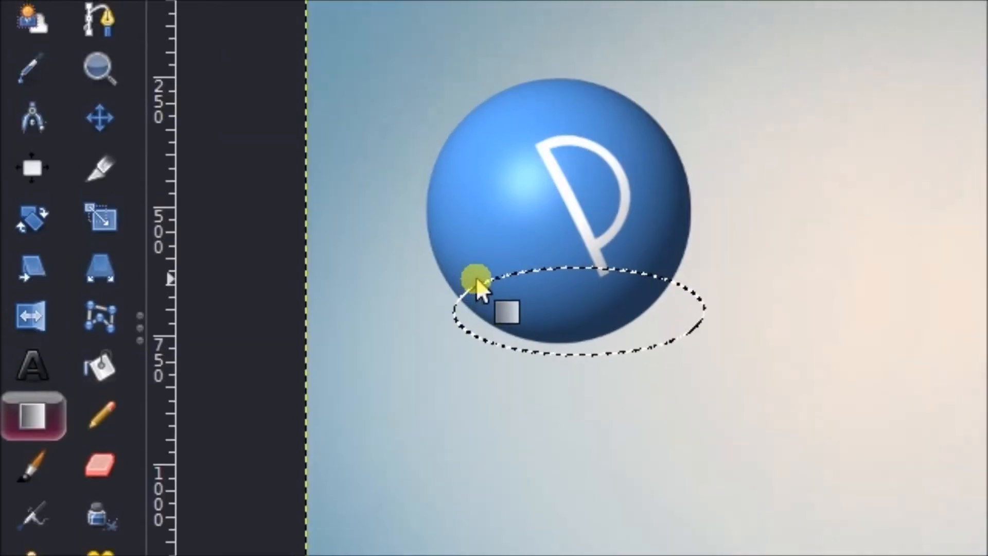
drag(477, 277, 558, 283)
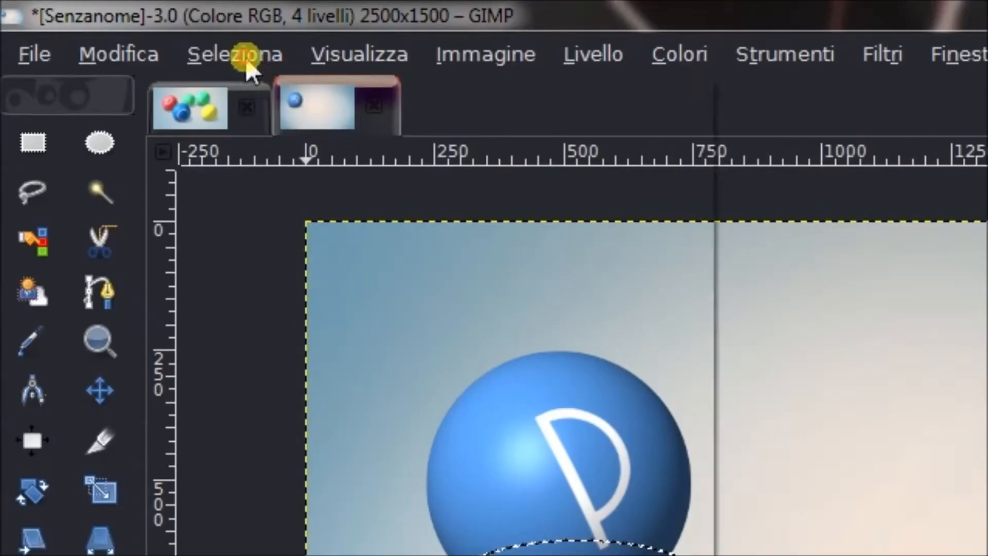
- Clear the elliptical selection and set the shadow layer's opacity to 80
click(245, 58)
click(234, 125)
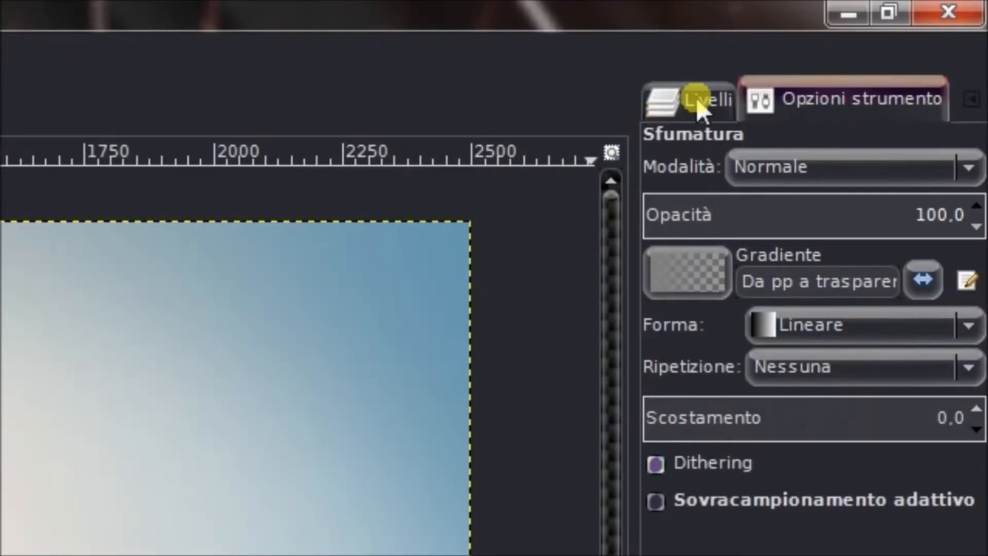
click(702, 106)
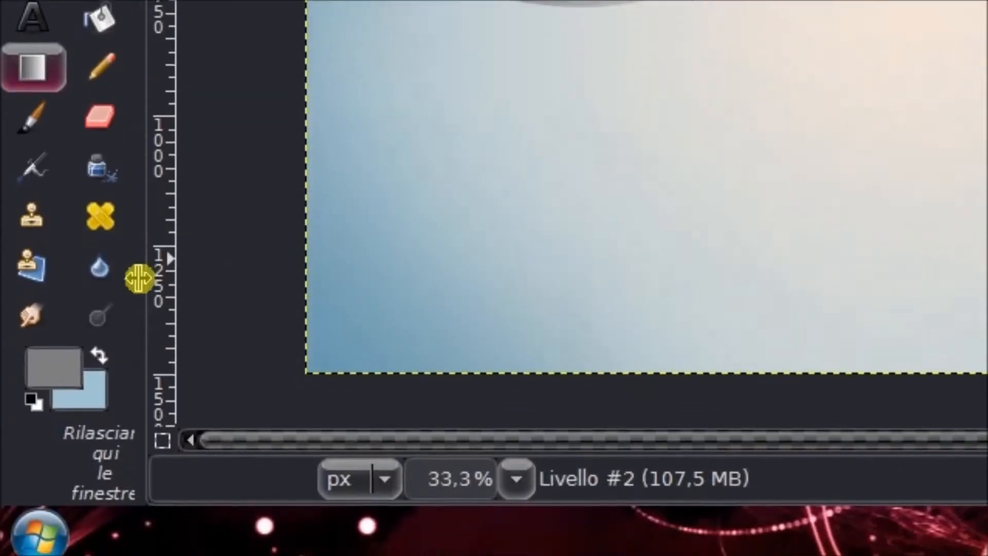
- Soften the edges of the blue ball's shadow with the Blur tool, working around both its right and left ends
click(112, 279)
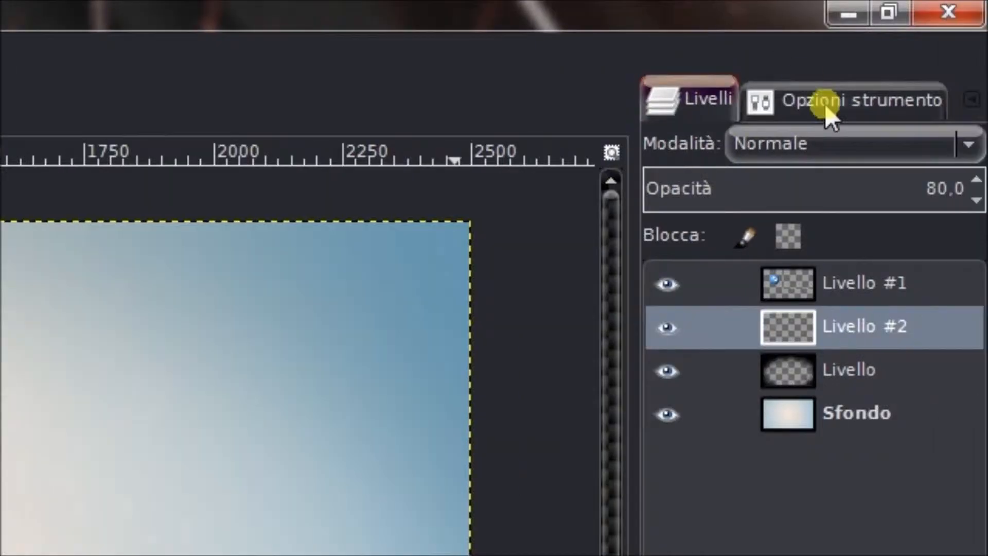
click(842, 98)
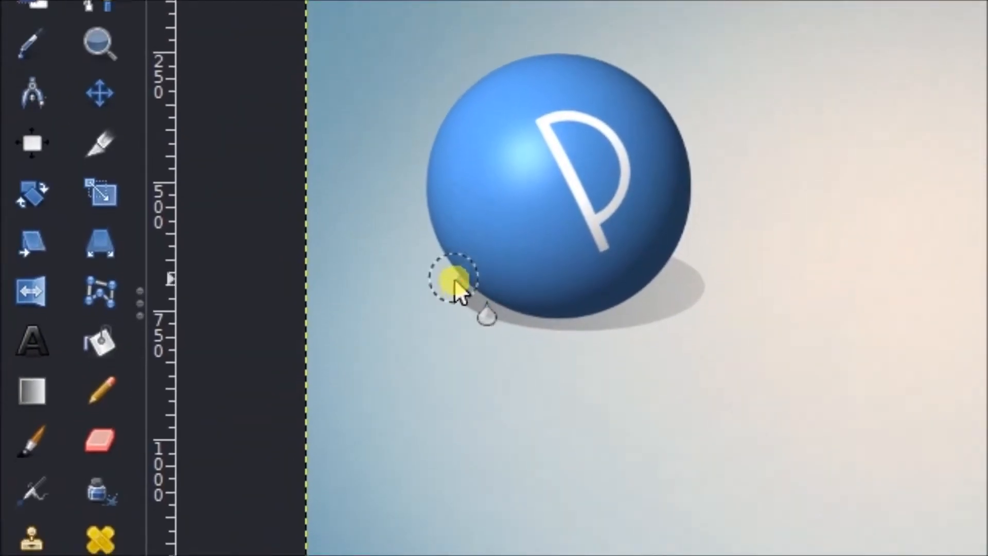
drag(454, 279, 461, 285)
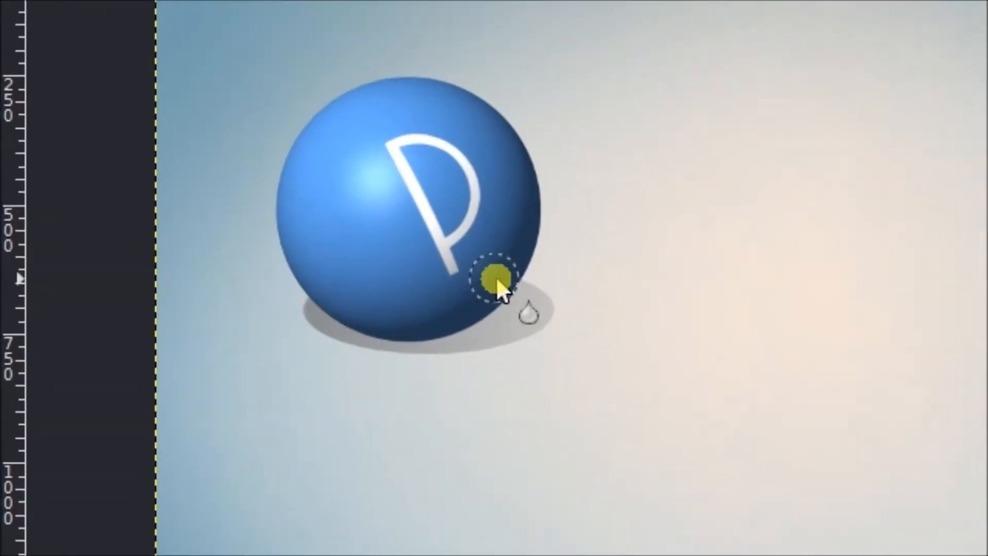
scroll(647, 242, up, 2)
click(275, 278)
mouse_move(275, 278)
mouse_down()
mouse_move(262, 280)
mouse_move(294, 265)
mouse_move(344, 284)
mouse_move(277, 299)
mouse_move(309, 300)
mouse_move(364, 267)
mouse_move(379, 296)
mouse_move(421, 267)
mouse_move(655, 212)
mouse_move(715, 161)
mouse_move(711, 217)
mouse_move(783, 236)
mouse_up()
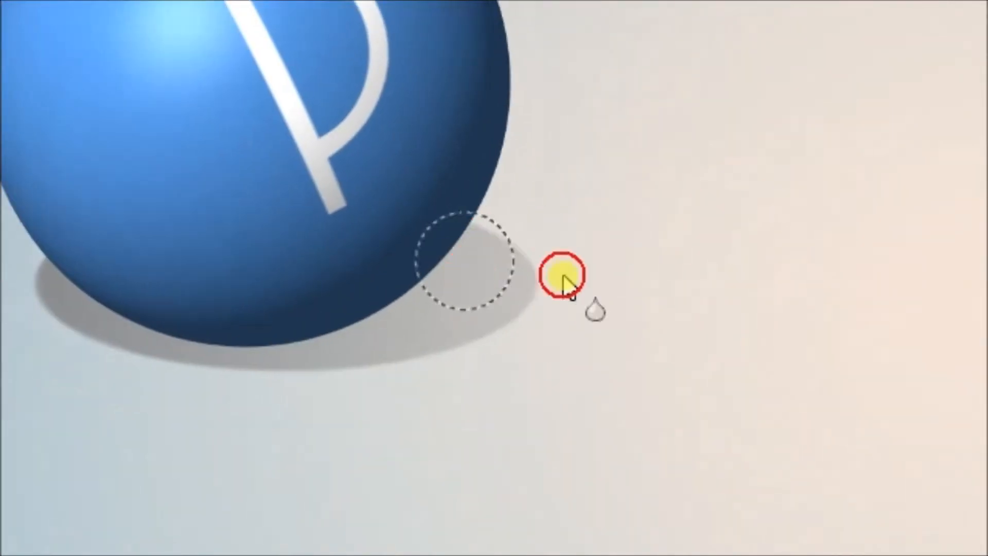
mouse_move(563, 275)
mouse_down()
mouse_move(488, 278)
mouse_move(490, 292)
mouse_move(526, 271)
mouse_move(420, 332)
mouse_move(290, 276)
mouse_move(198, 283)
mouse_up()
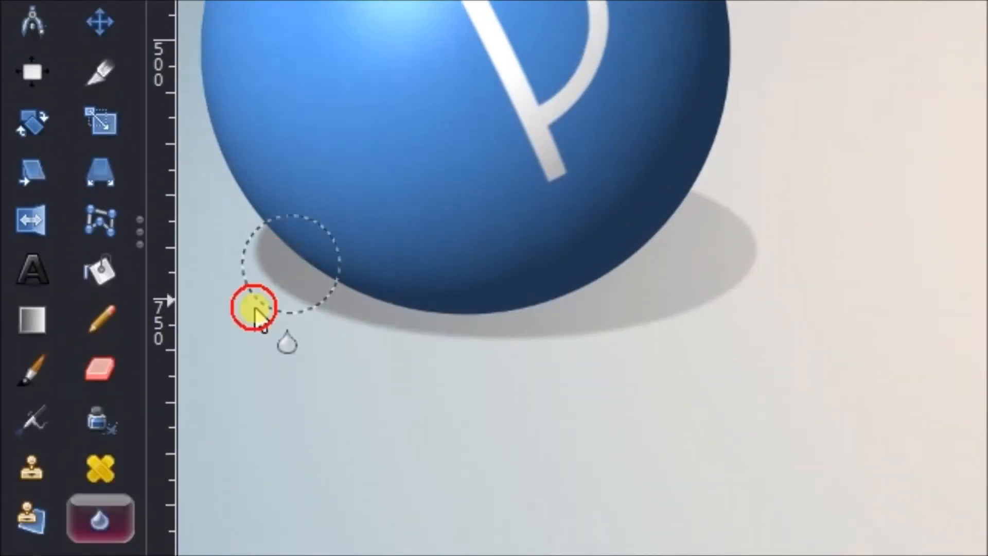
drag(255, 309, 264, 240)
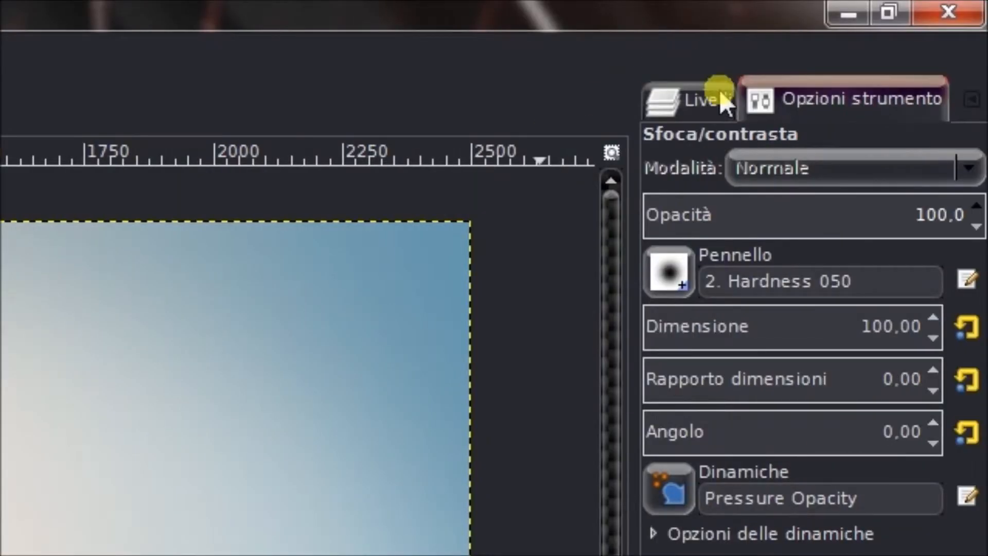
- Activate the blue ball's layer and move the ball slightly to the left over its shadow
click(720, 100)
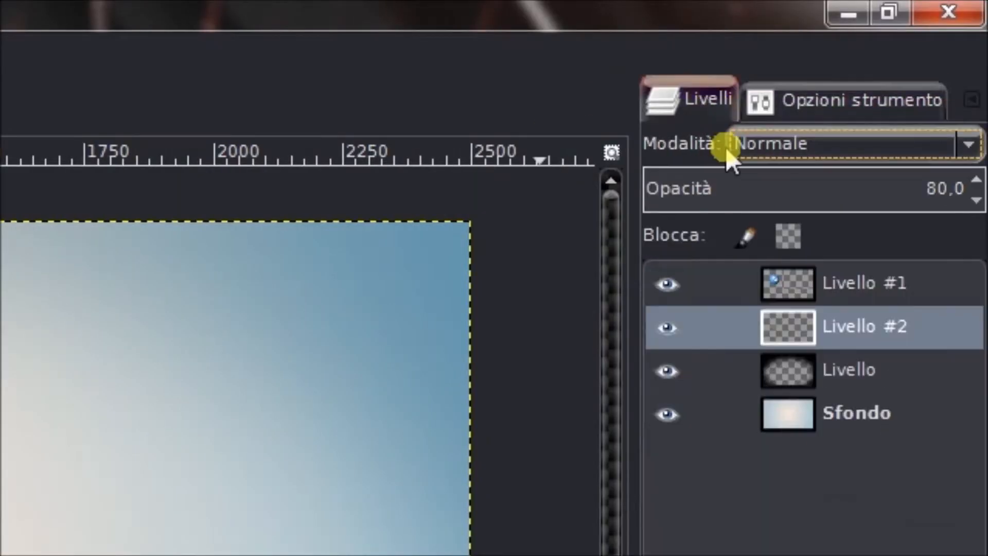
click(827, 273)
click(98, 282)
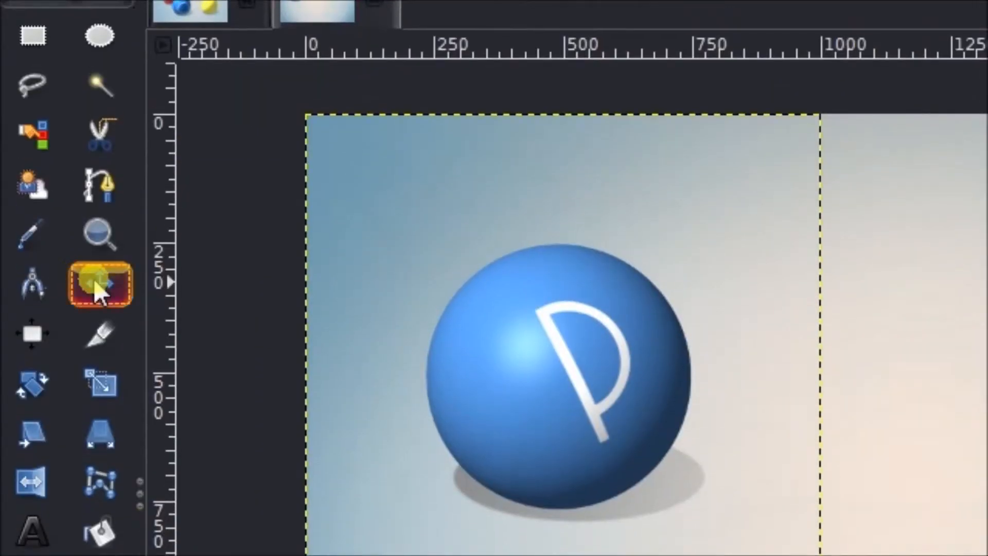
drag(579, 400, 579, 396)
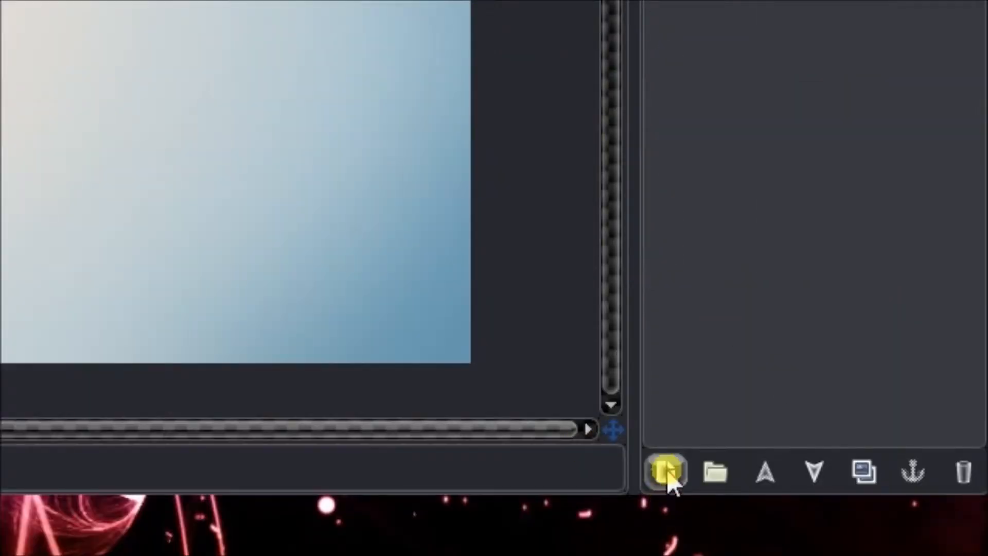
- Add a new layer at the top and load the ball layer's alpha as a selection, keeping the new layer active
click(667, 472)
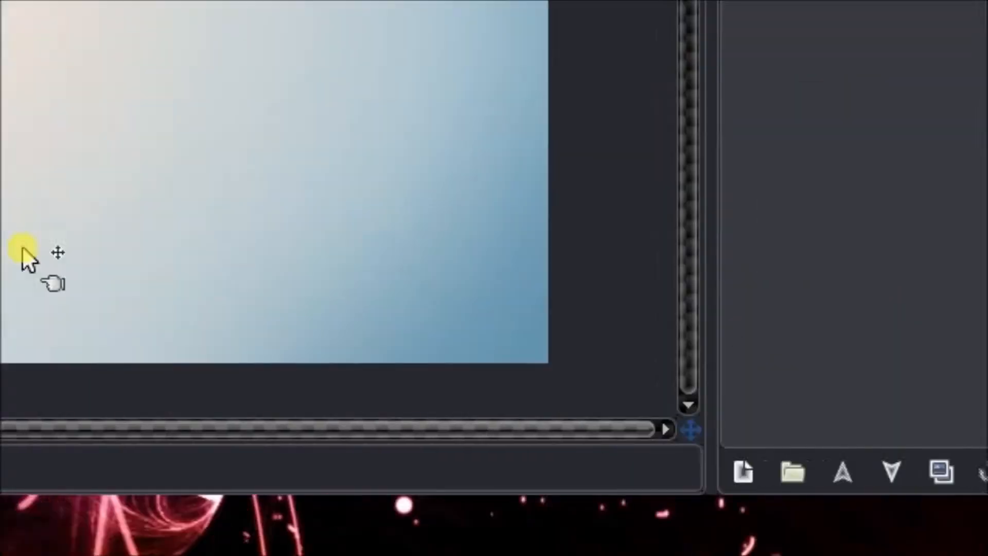
click(364, 287)
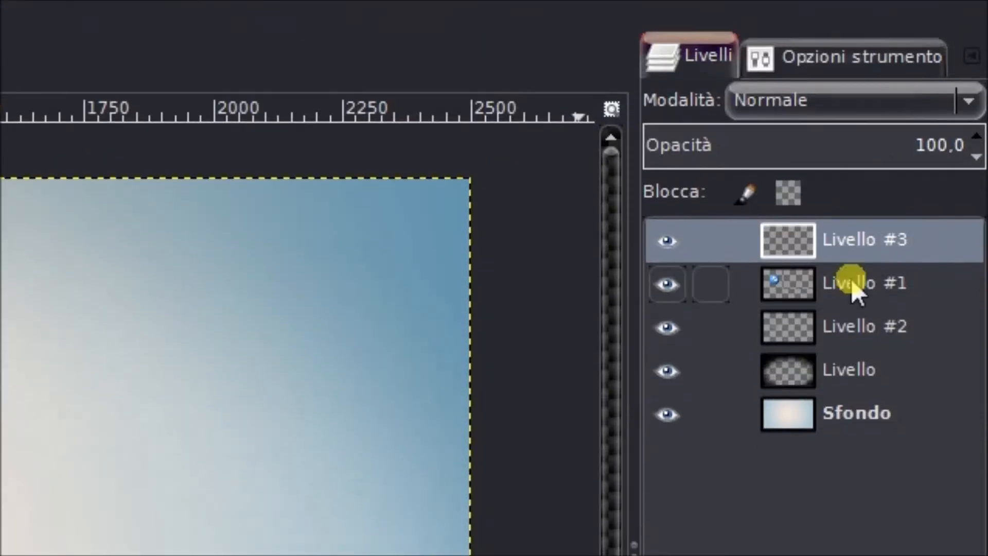
right_click(852, 283)
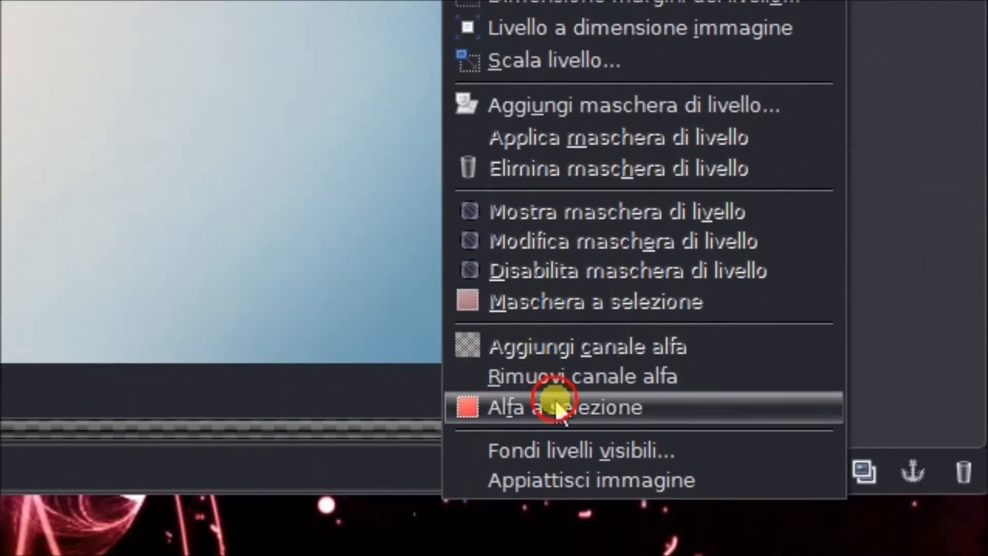
click(557, 405)
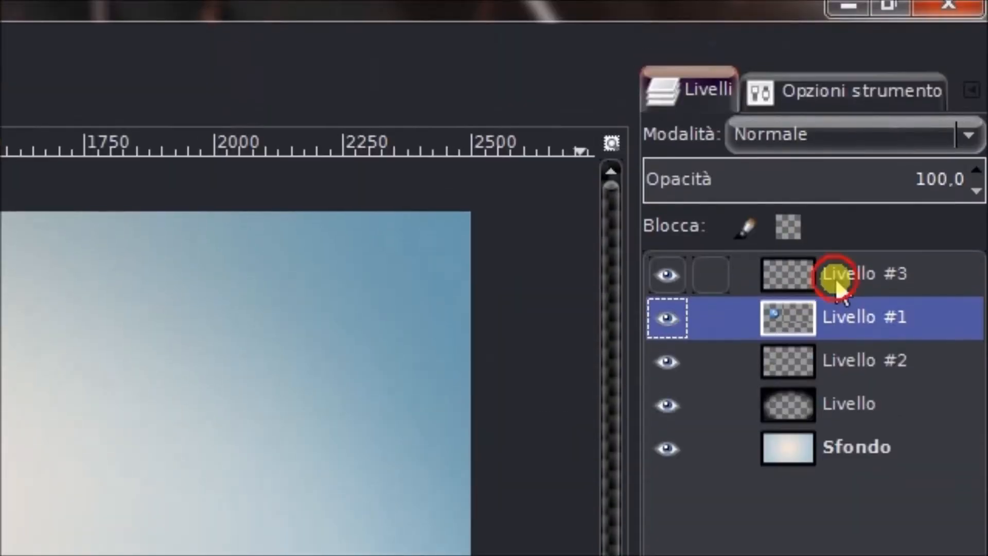
click(834, 278)
- Choose the Paintbrush with size 50 and set the foreground colour to ffefe4
click(819, 90)
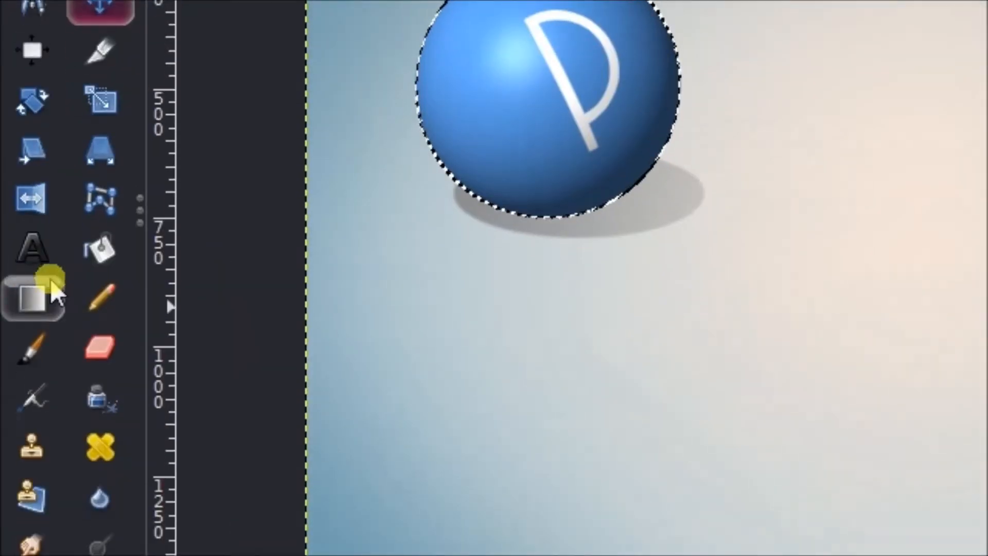
click(36, 283)
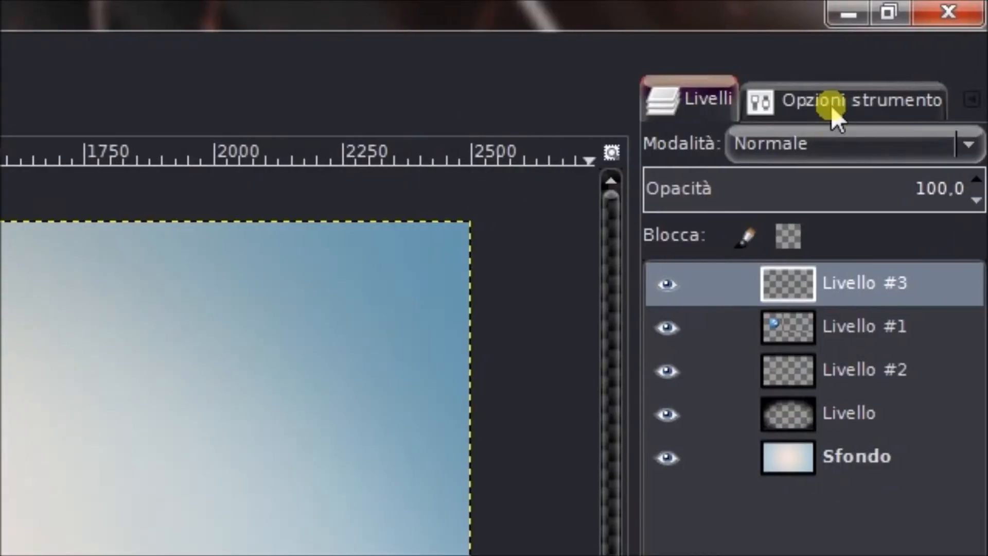
click(835, 115)
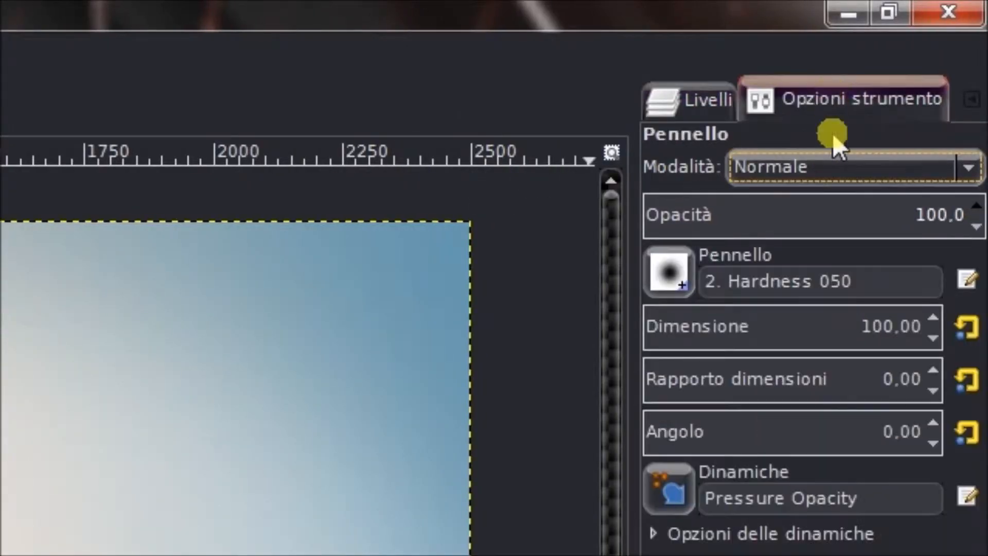
double_click(891, 282)
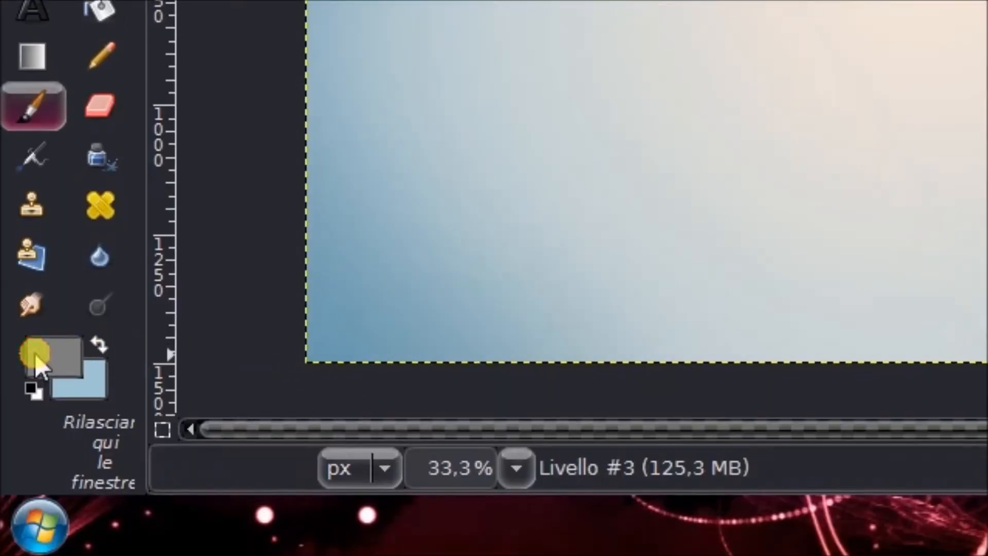
click(34, 354)
click(545, 280)
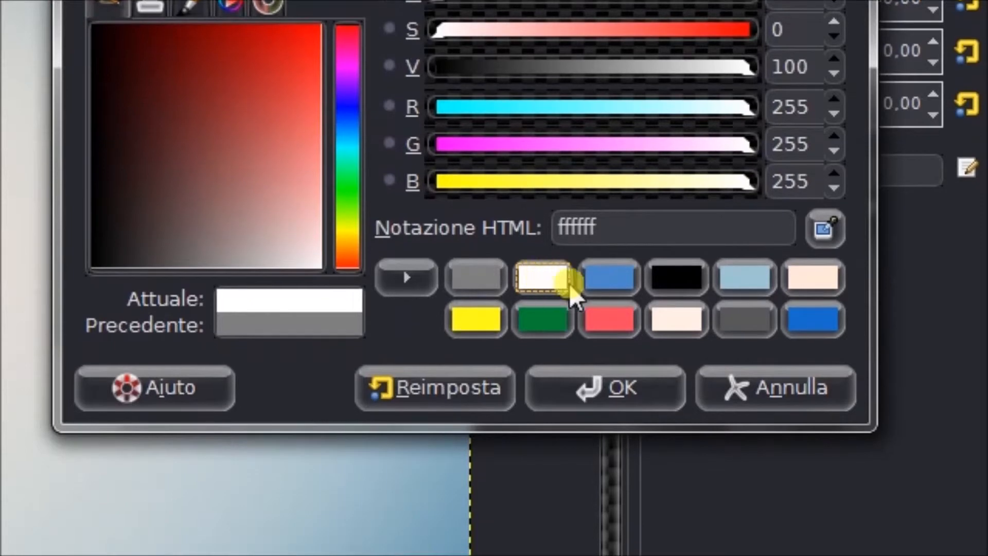
click(692, 324)
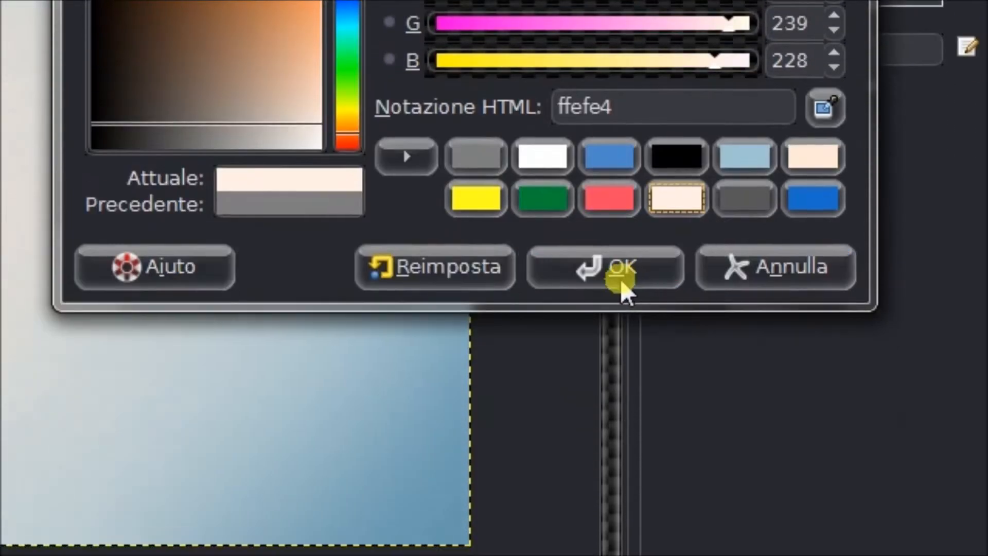
click(613, 344)
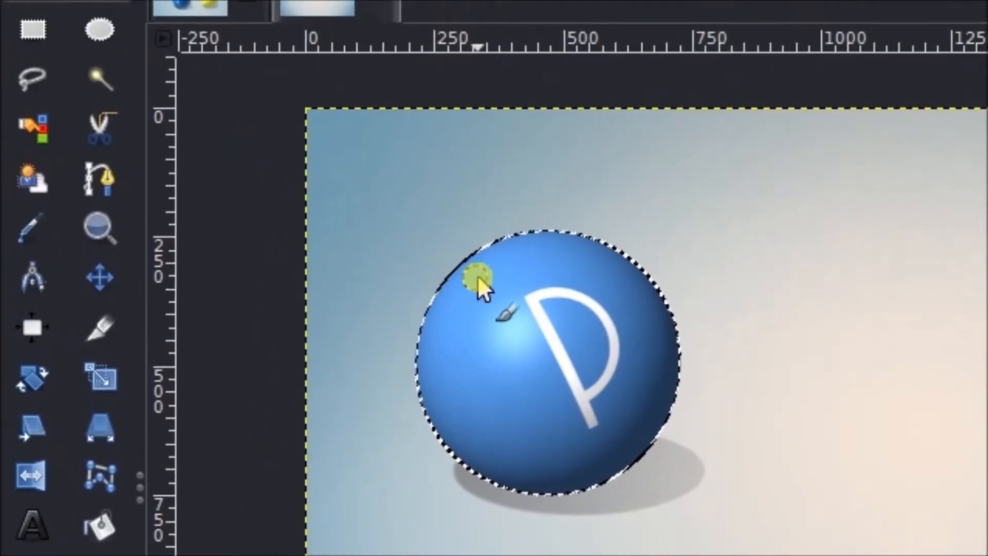
- Paint a cream rim inside the selection along the ball's left and lower-left edge
mouse_move(469, 276)
mouse_down()
mouse_move(442, 301)
mouse_move(423, 343)
mouse_up()
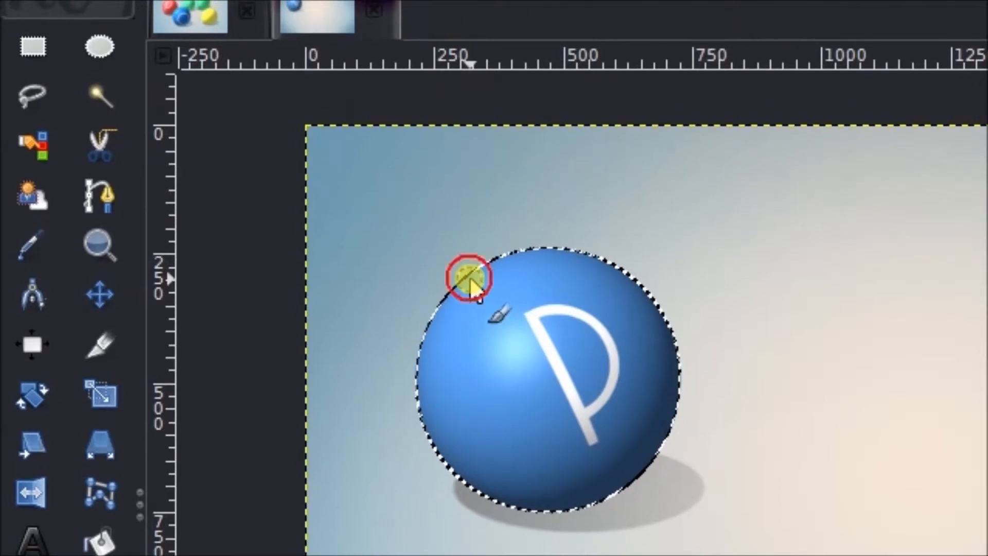
mouse_move(425, 281)
mouse_down()
mouse_move(415, 330)
mouse_move(427, 380)
mouse_move(415, 334)
mouse_move(444, 388)
mouse_move(485, 314)
mouse_move(560, 329)
mouse_up()
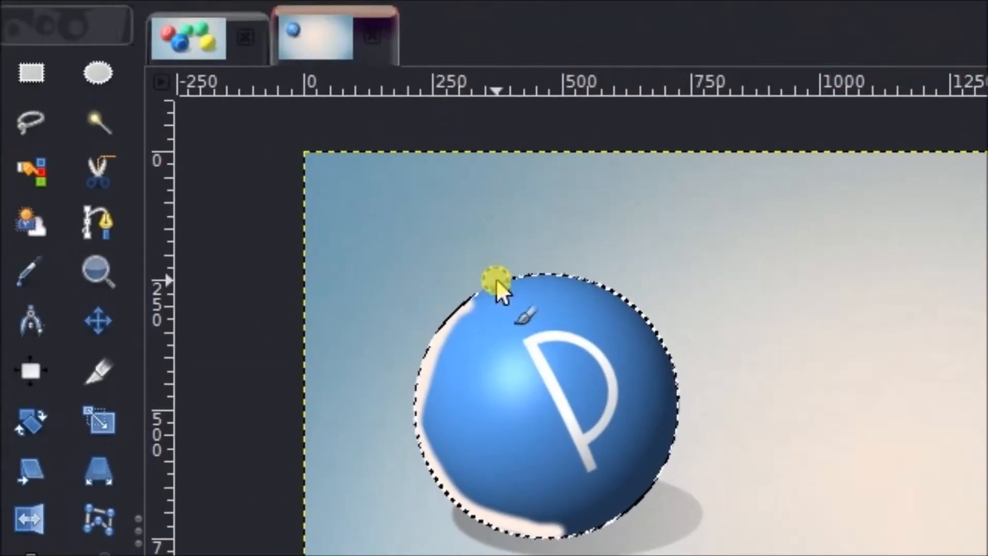
drag(431, 27, 390, 62)
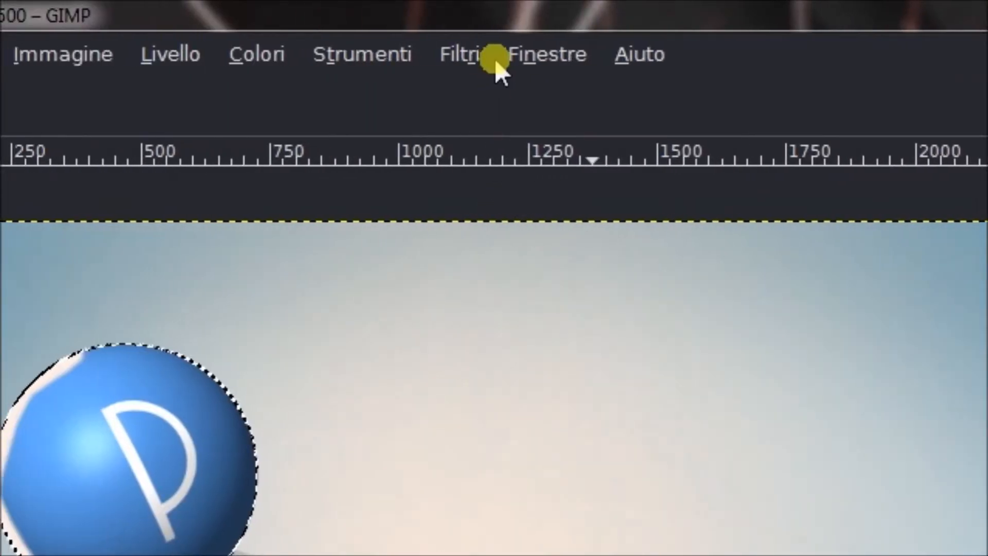
- Apply a Gaussian blur with a 400 px horizontal and vertical radius to the painted rim
click(494, 61)
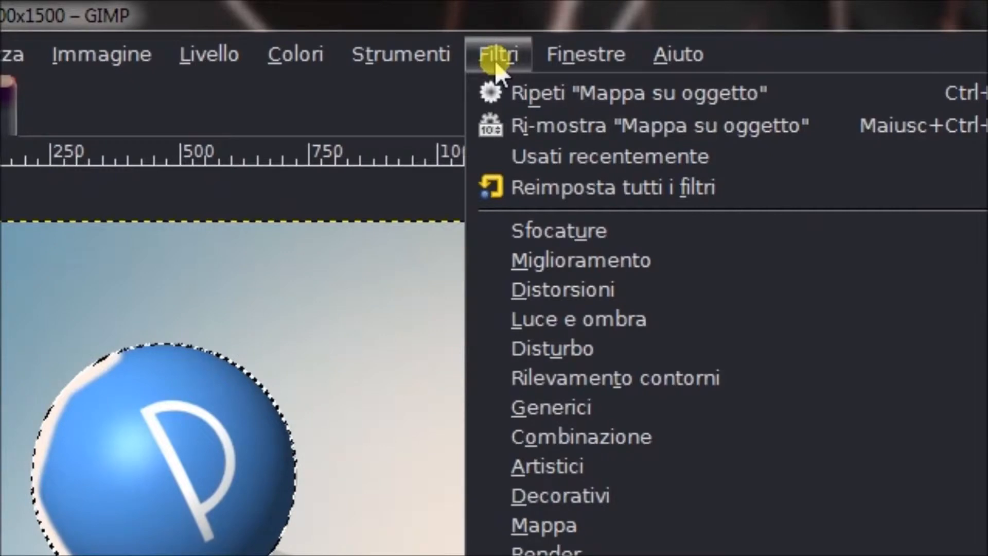
mouse_move(552, 230)
click(497, 257)
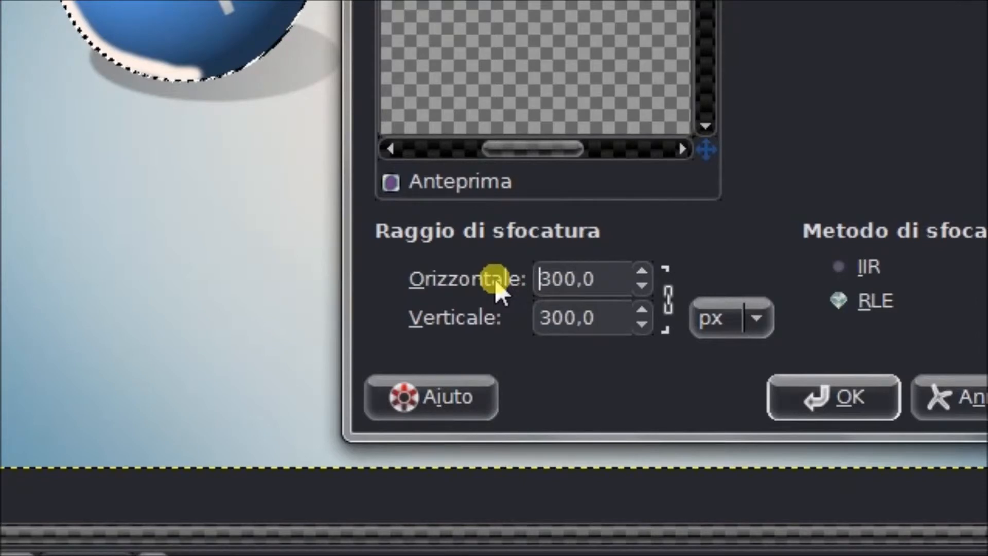
drag(477, 7, 685, 15)
drag(622, 29, 615, 0)
drag(495, 274, 495, 297)
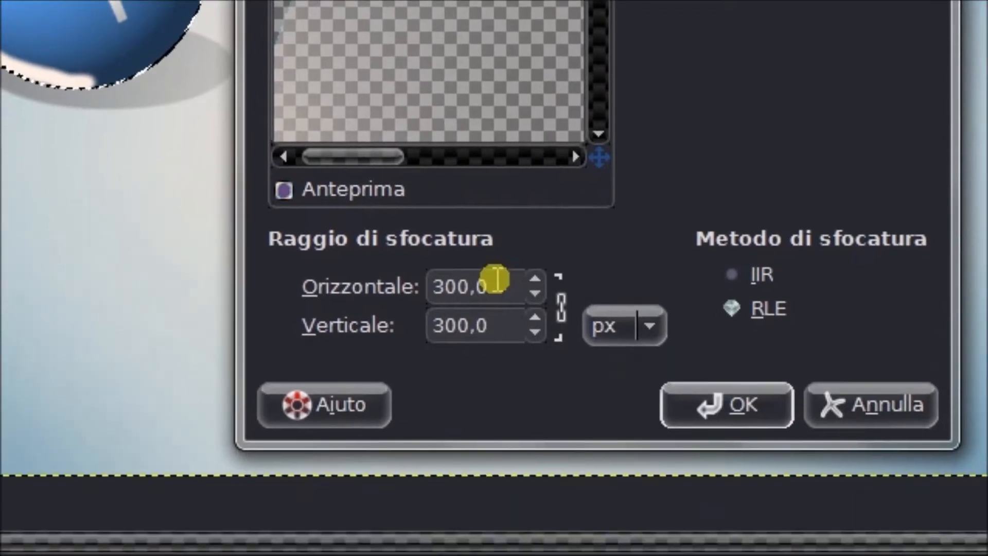
drag(483, 395, 336, 393)
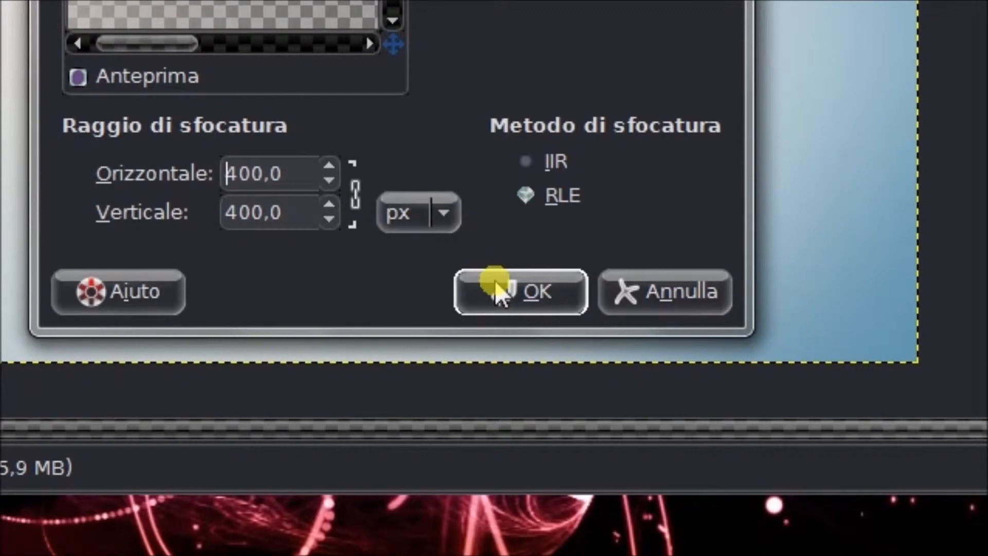
click(498, 293)
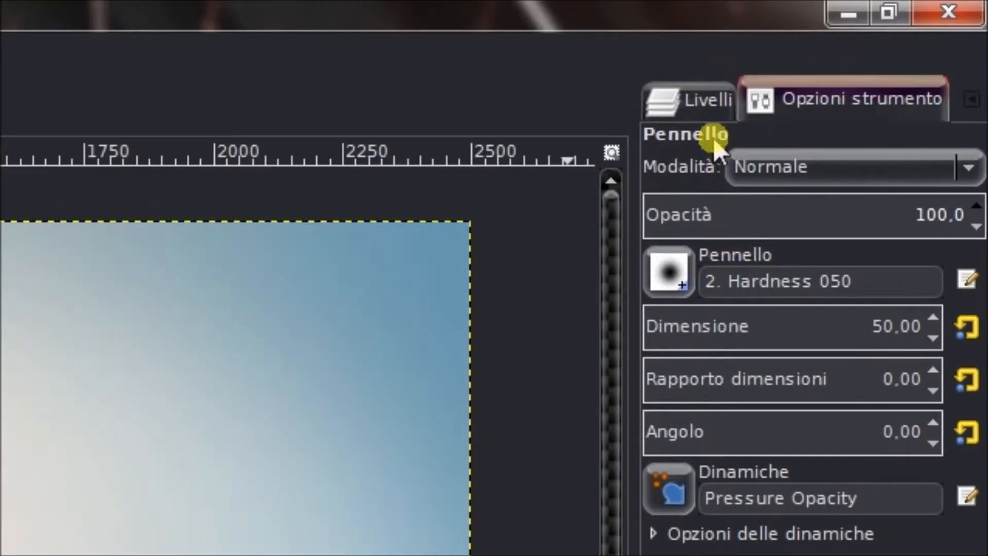
- Set the rim layer's blend mode to Overlay (Sovrapposto) and clear the selection
click(693, 100)
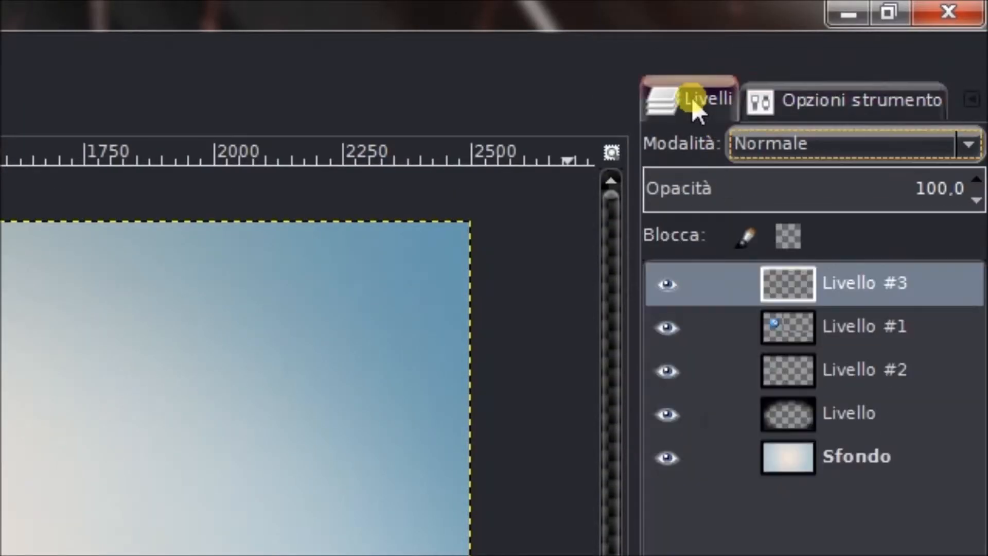
click(848, 146)
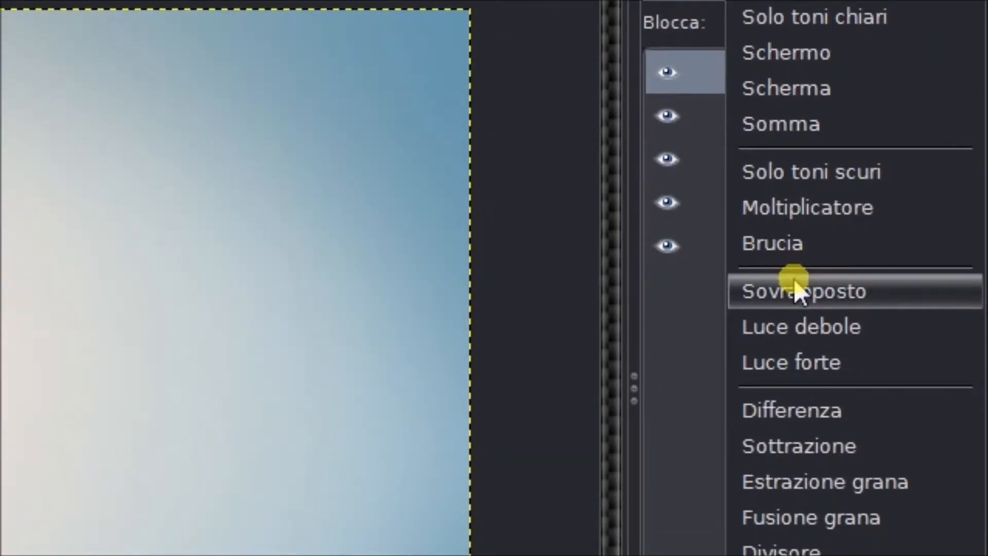
click(794, 281)
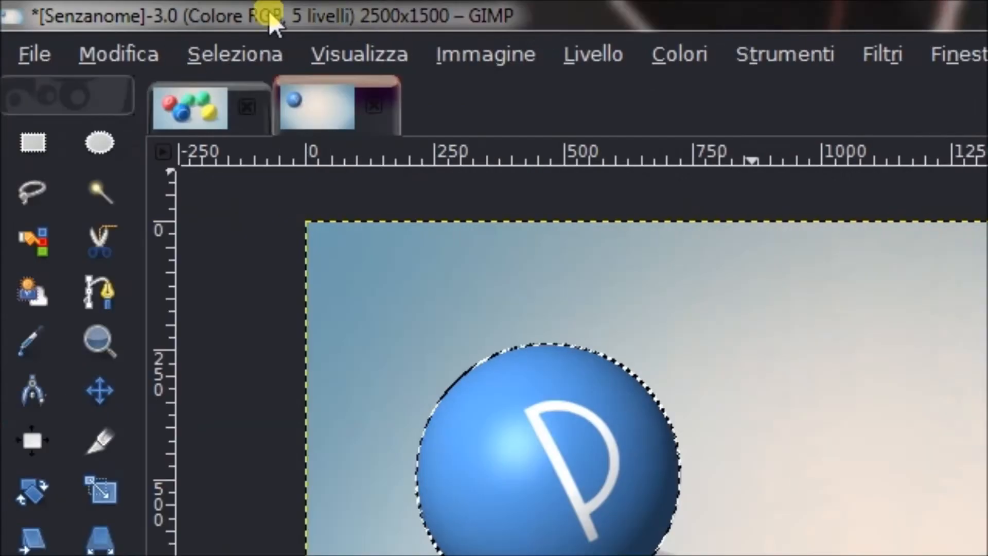
click(240, 51)
click(236, 101)
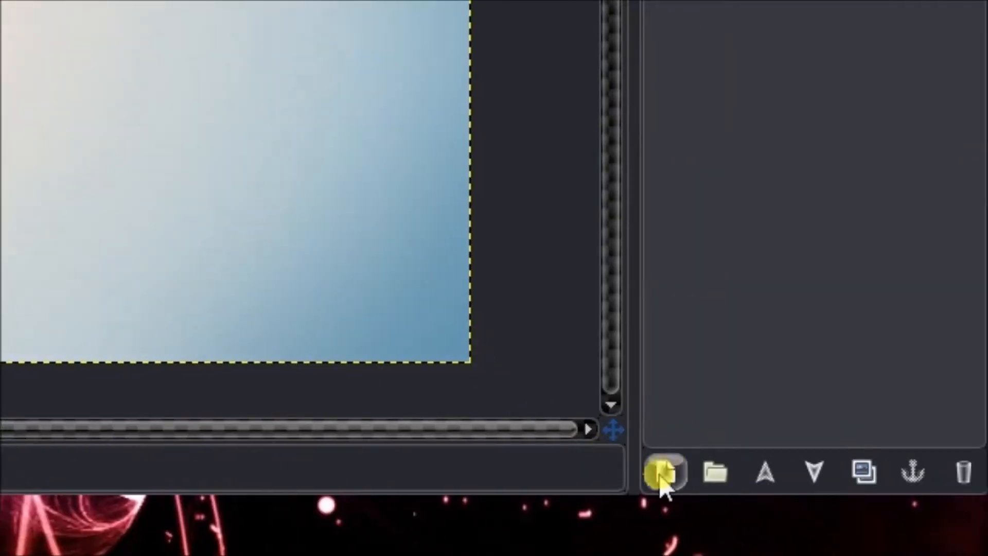
- Add a new transparent layer 1000 px wide and 1000 px high for the next ball
click(660, 475)
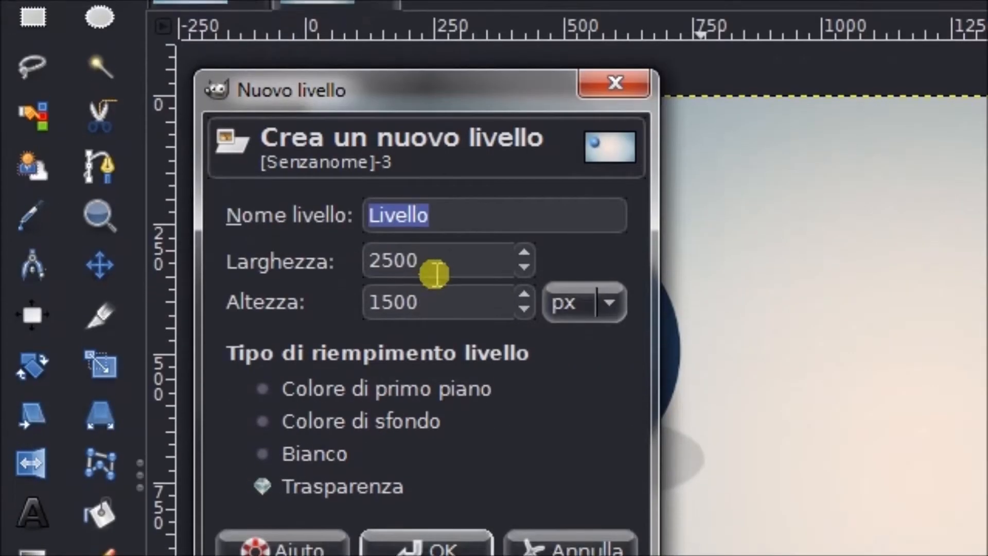
drag(435, 277, 308, 282)
text(1000)
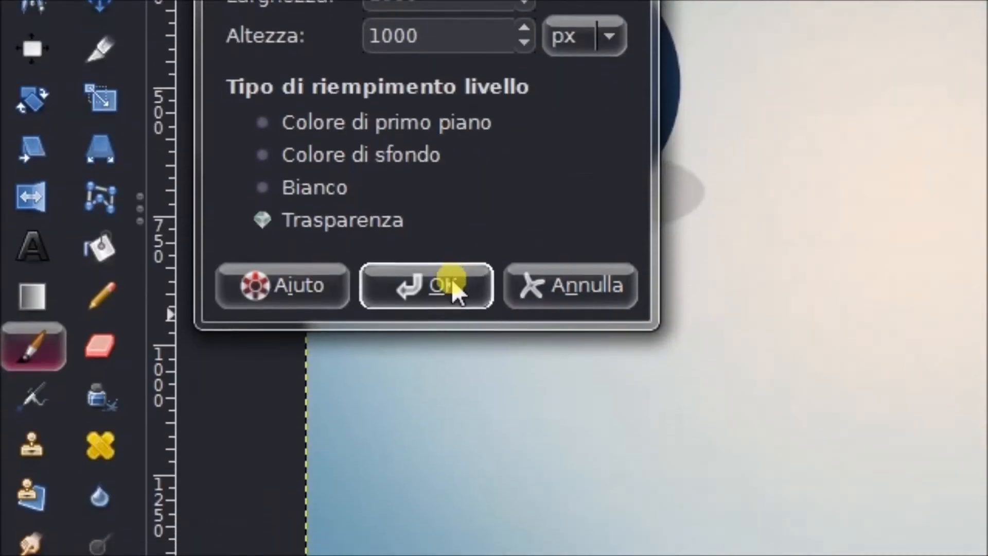
click(447, 527)
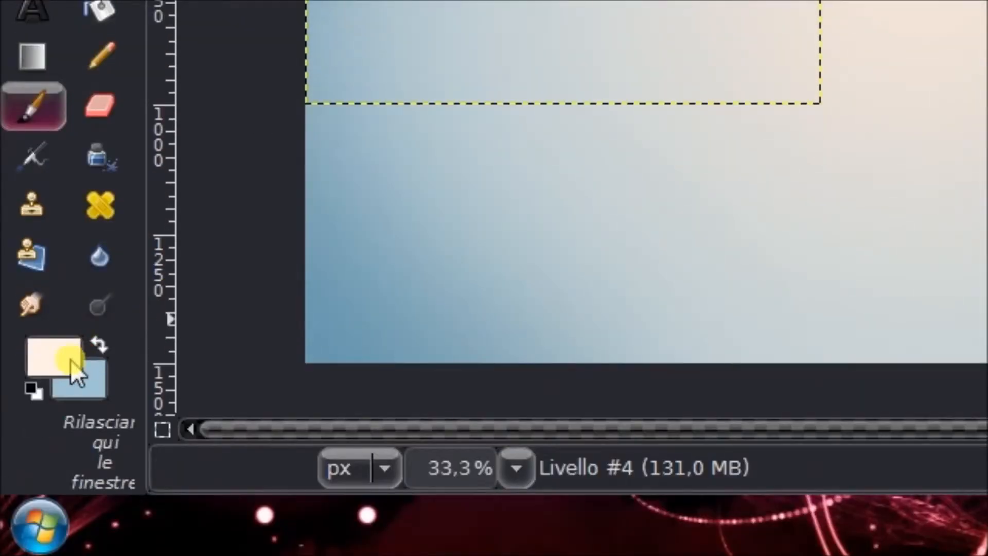
- Set the foreground colour to pink (ff9ab2) and fill the new 1000 px square layer with it
click(70, 360)
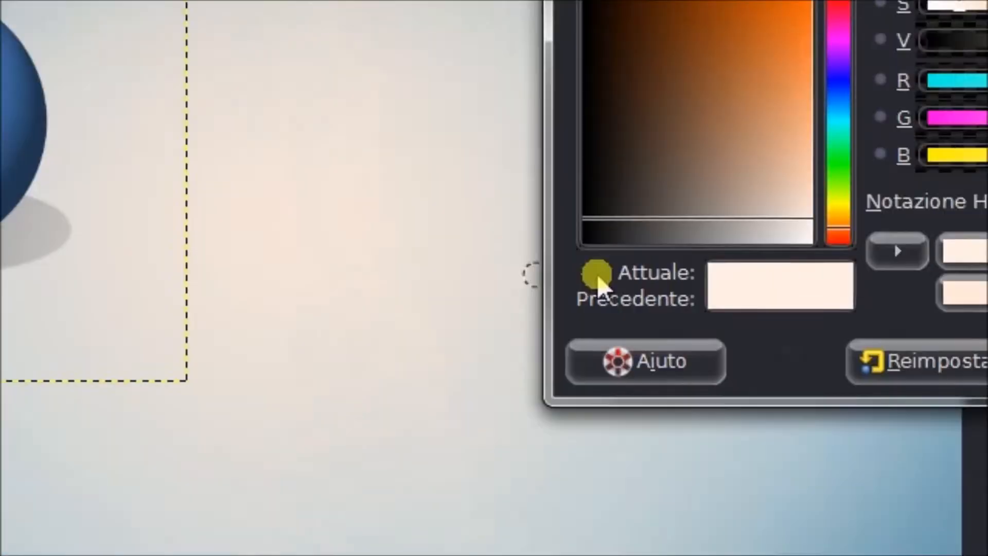
click(662, 287)
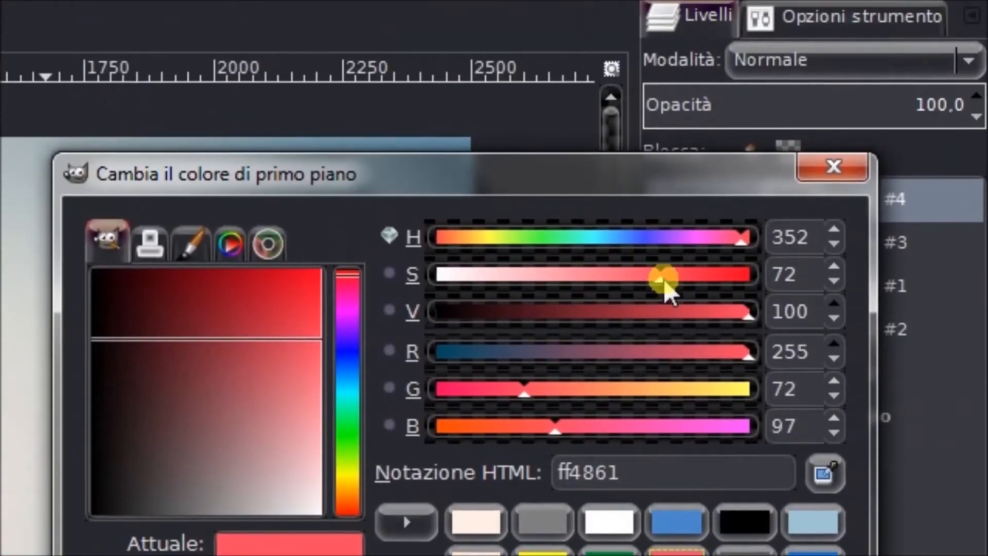
drag(662, 260, 591, 279)
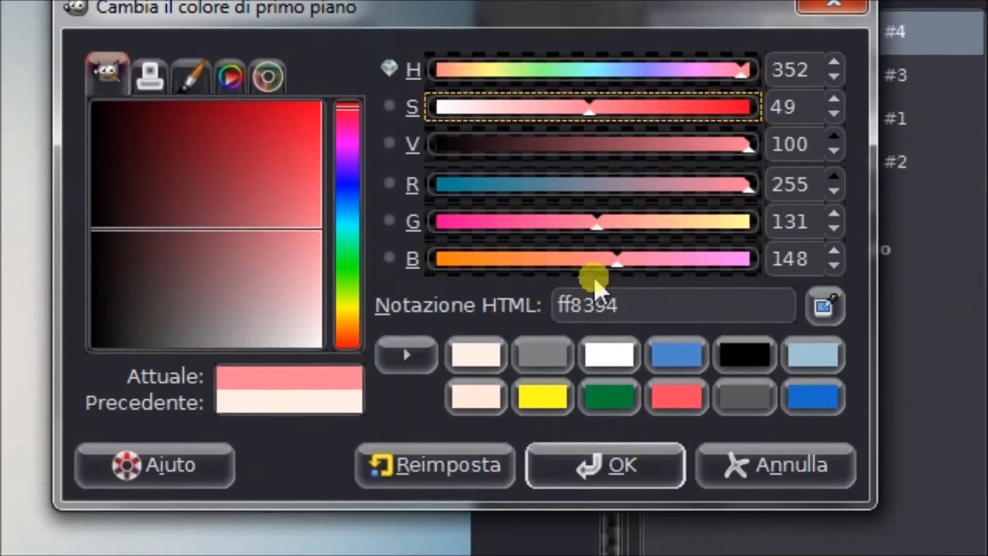
click(638, 430)
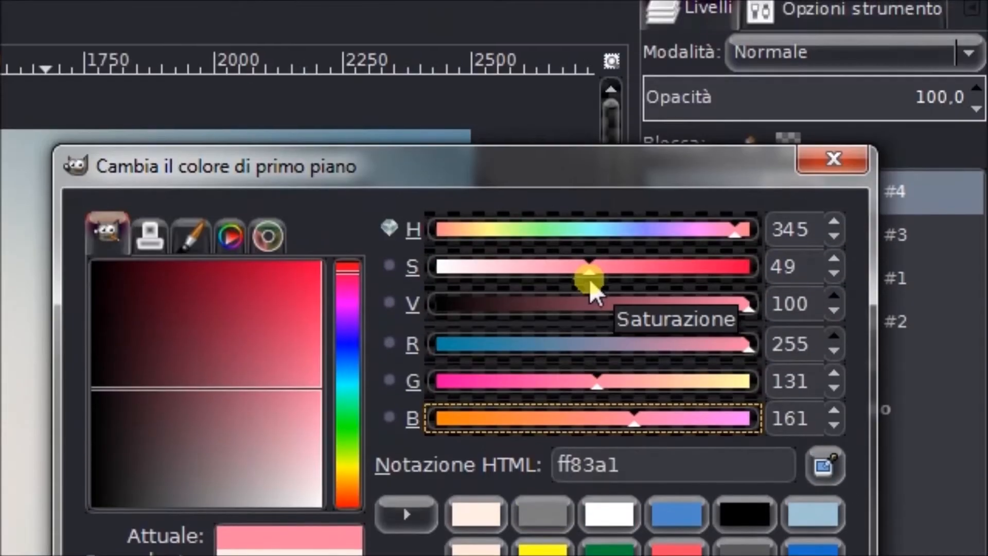
drag(589, 126, 562, 128)
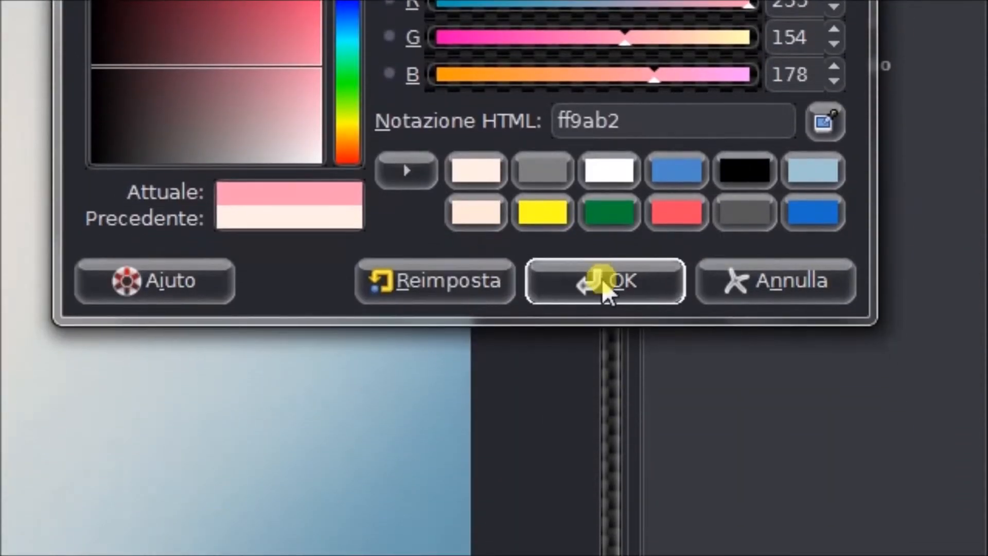
click(604, 469)
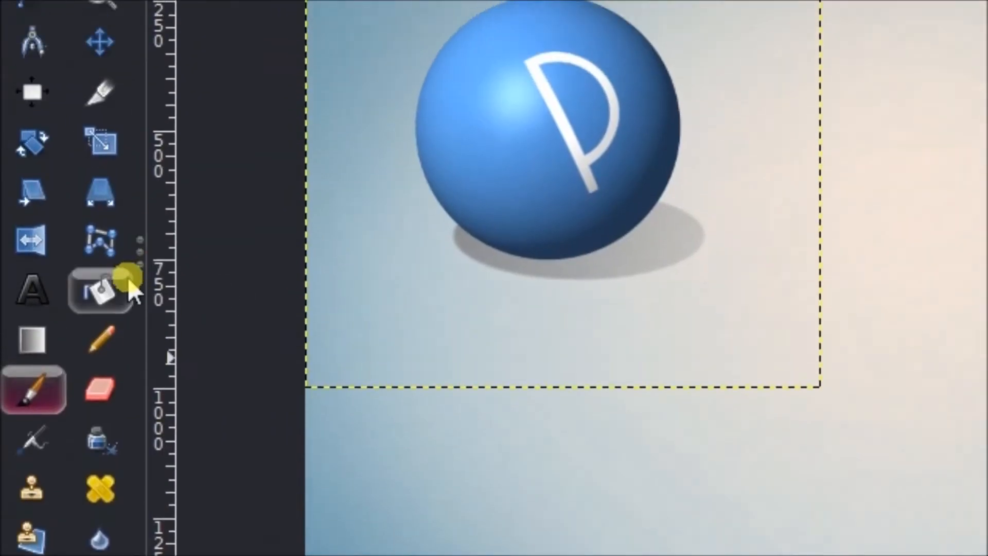
click(122, 282)
click(494, 278)
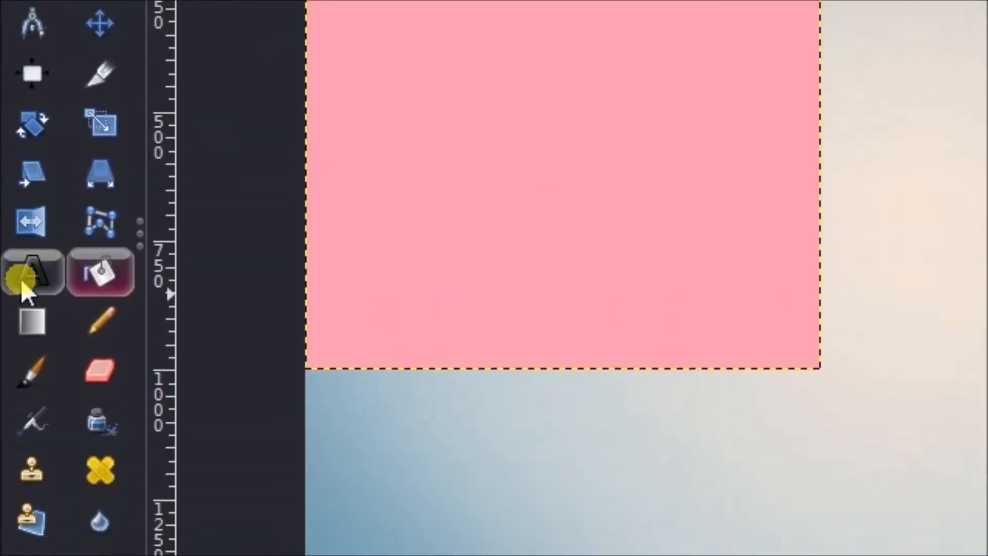
- Add a white letter O in AR BONNIE Thin at 500 px on the pink square
click(25, 275)
drag(415, 280, 747, 555)
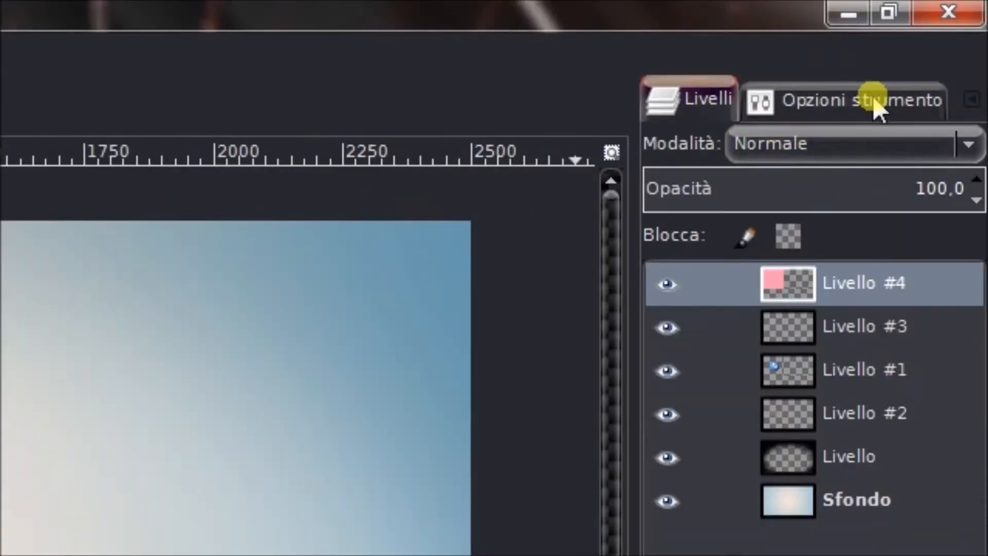
click(874, 103)
click(847, 286)
click(484, 232)
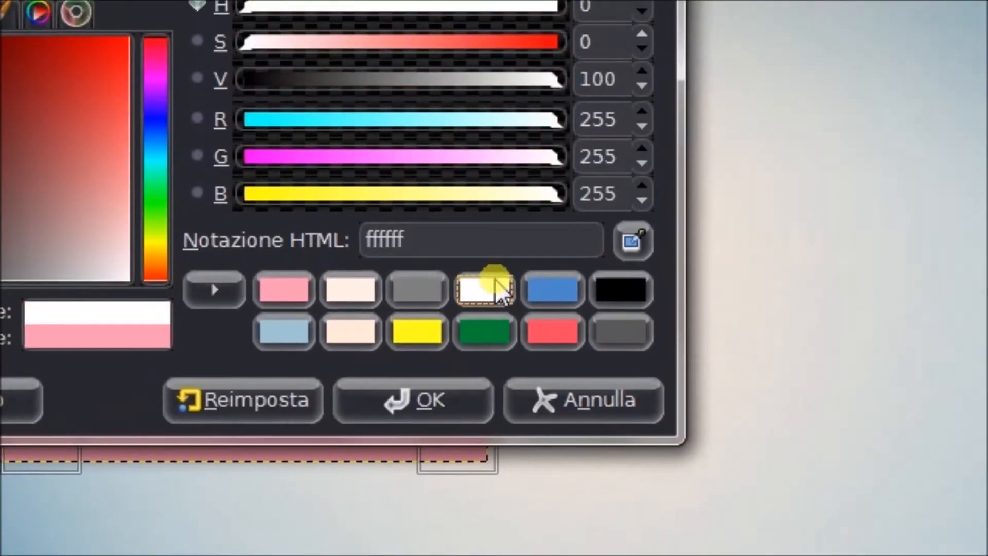
click(448, 407)
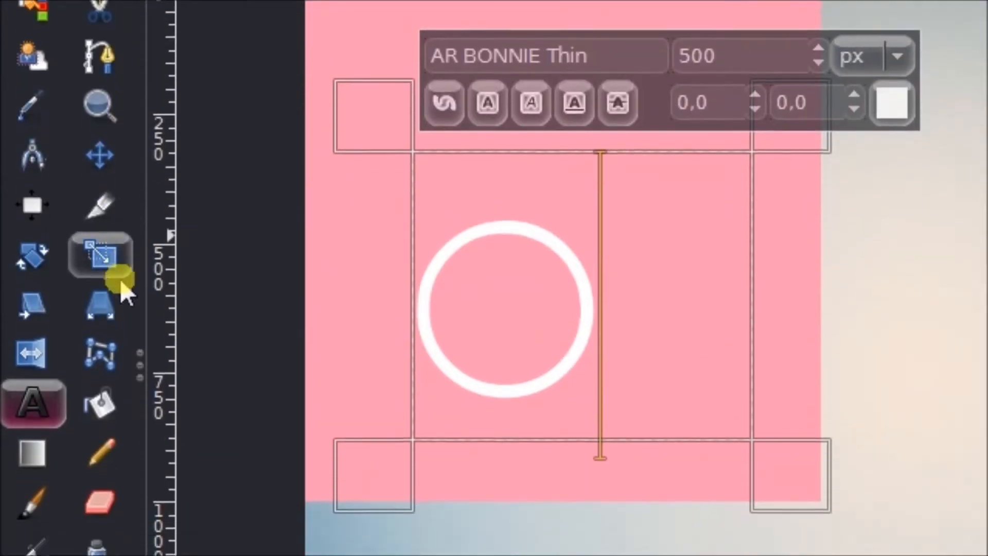
- Scale the letter O layer to 330 by 561 px and move it to the centre of the pink square
click(117, 271)
click(582, 302)
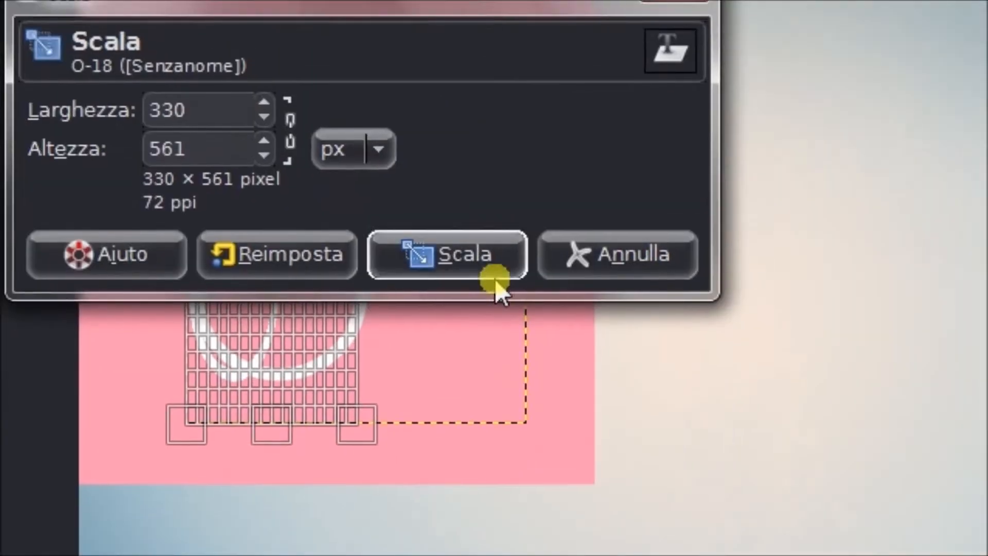
click(716, 430)
click(100, 165)
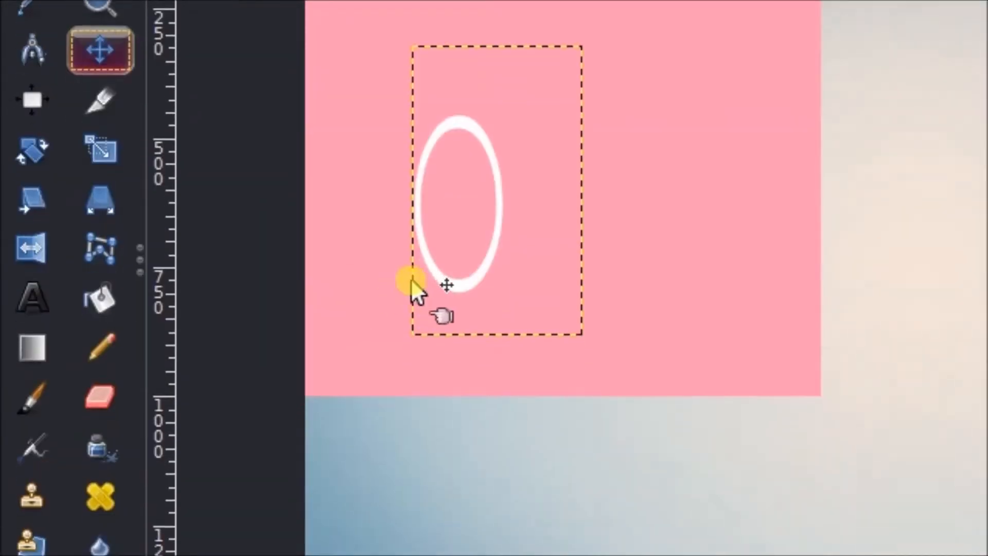
drag(459, 404, 565, 350)
drag(494, 280, 494, 282)
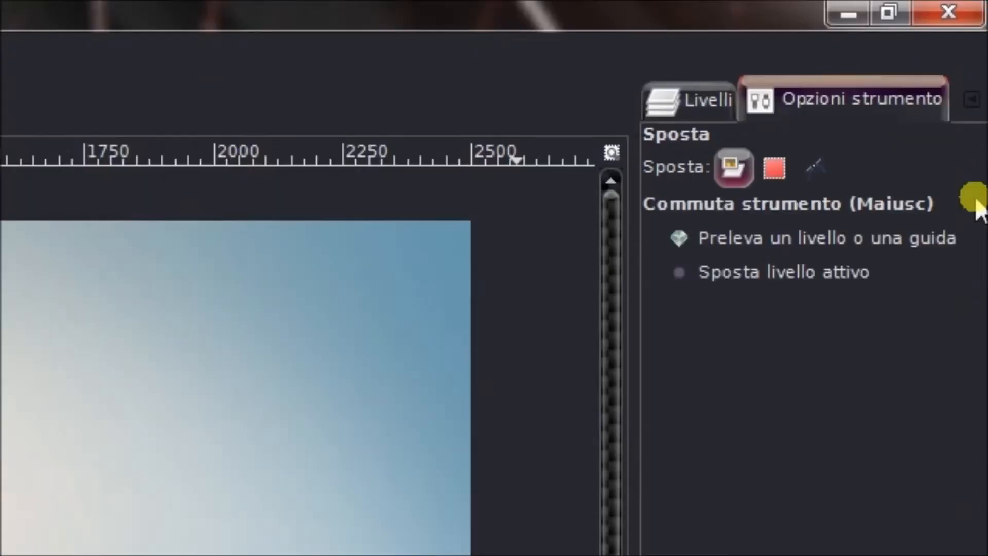
- Merge the letter O layer down into the pink layer (Livello #4)
click(708, 90)
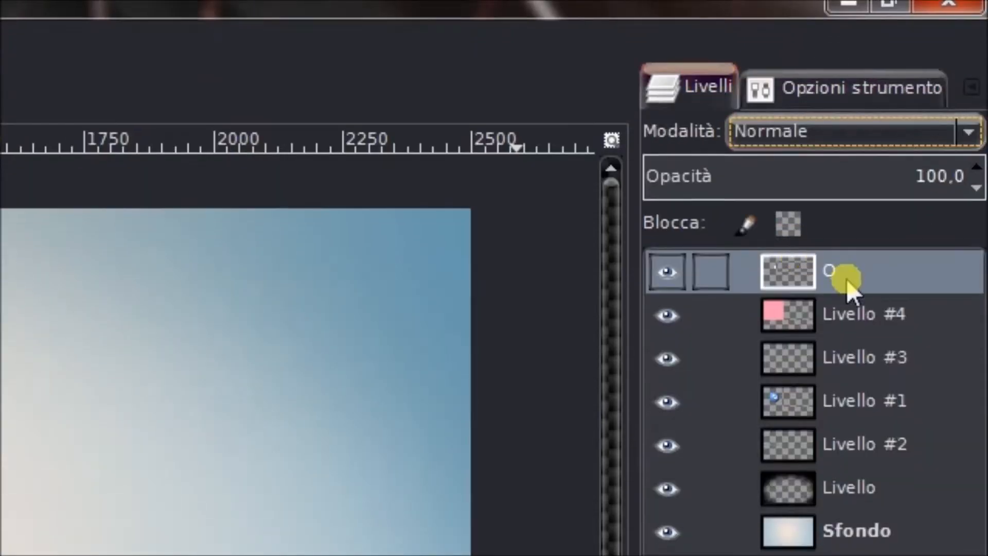
right_click(846, 281)
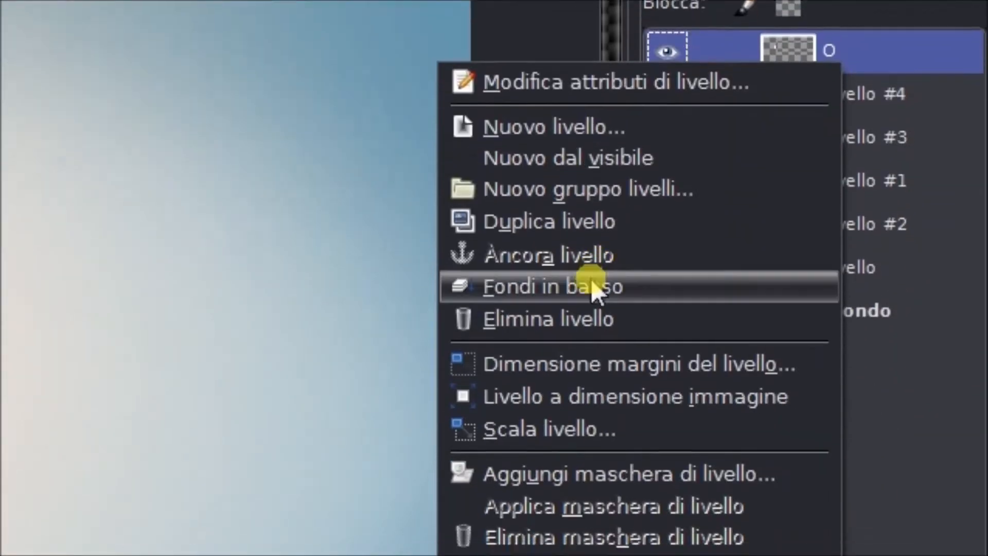
click(591, 503)
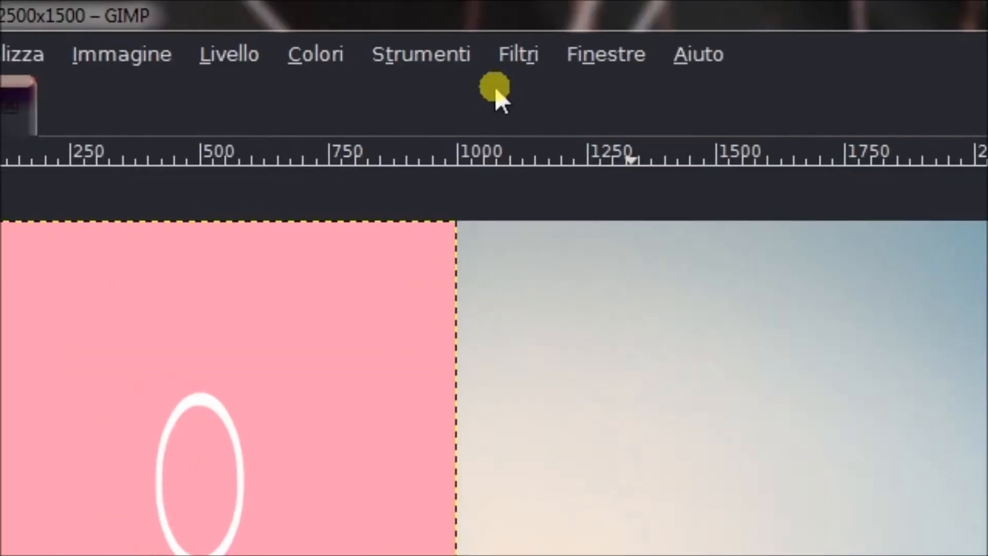
- Start the Map Object filter (Mappa su oggetto) on the pink layer and go through its sphere, light and material settings to the orientation settings
click(514, 54)
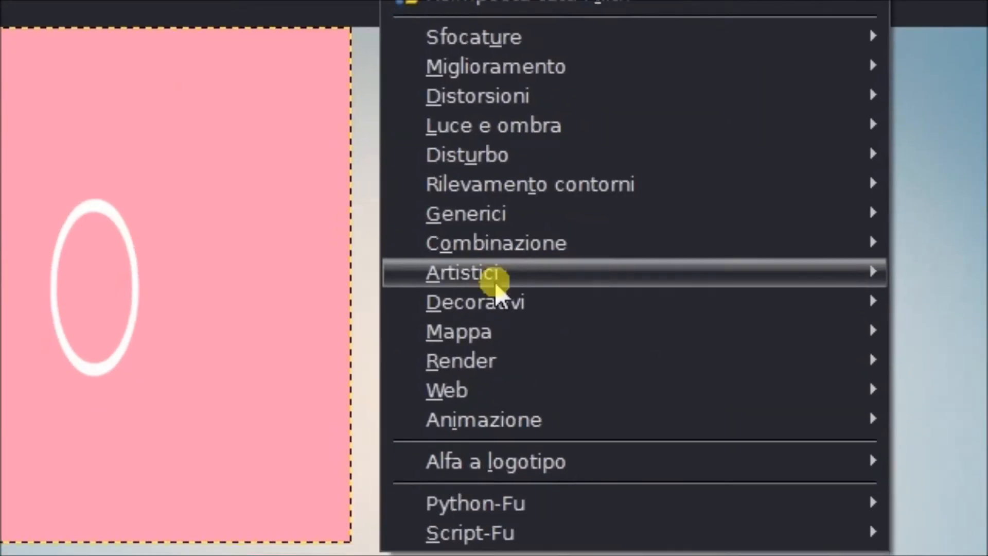
mouse_move(530, 525)
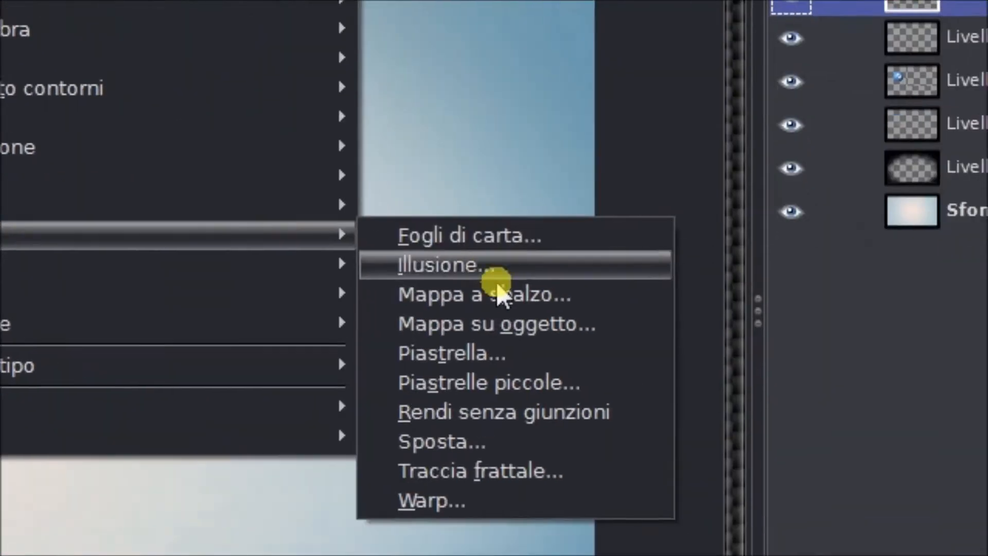
click(499, 328)
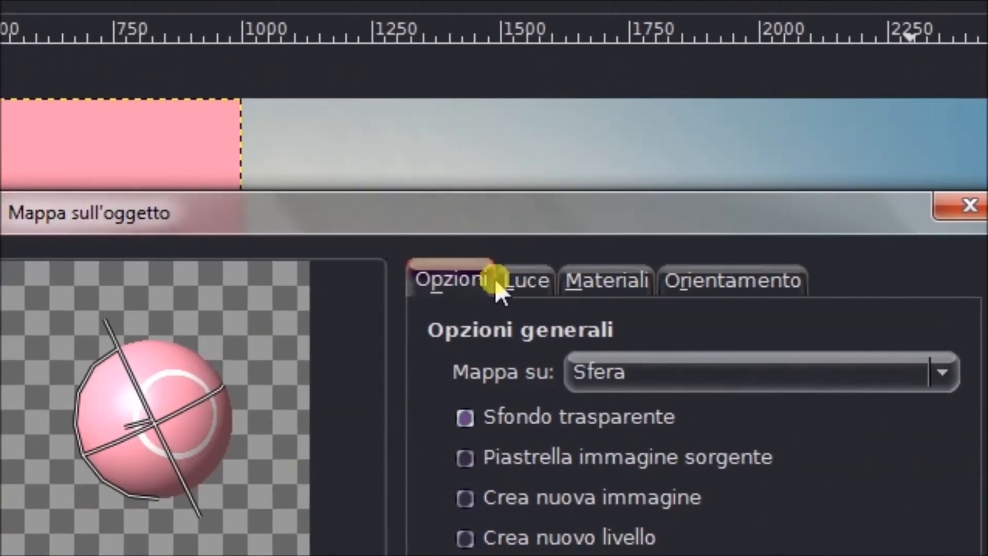
click(282, 284)
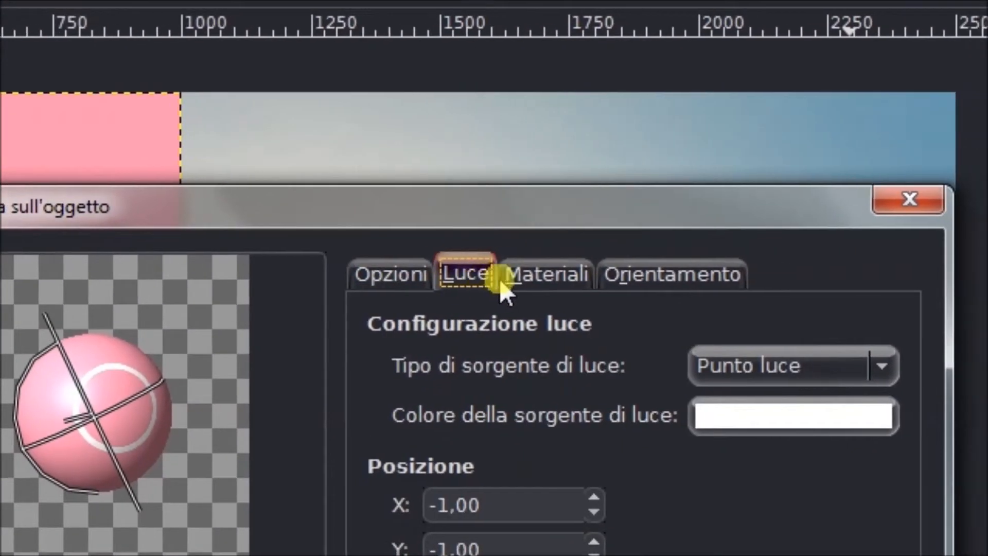
click(558, 298)
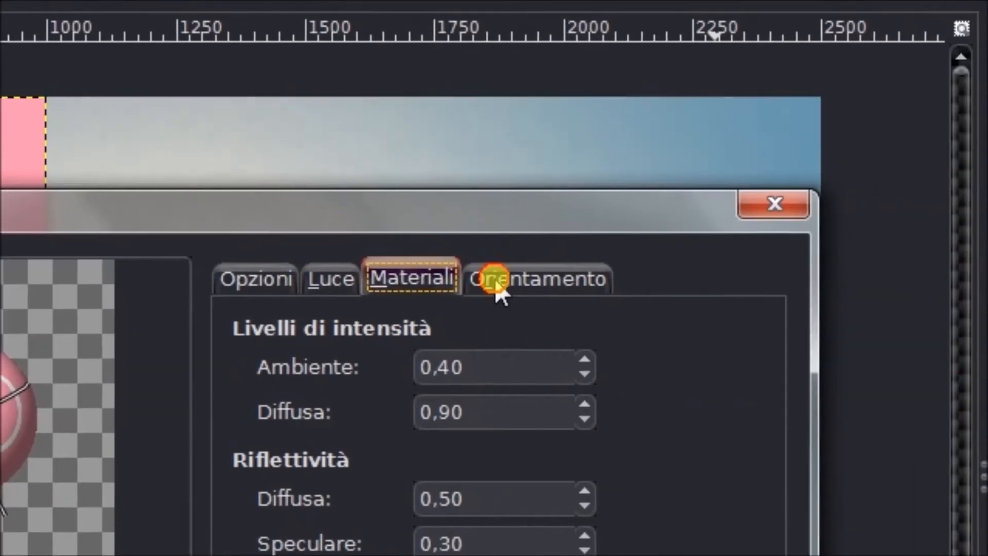
click(600, 283)
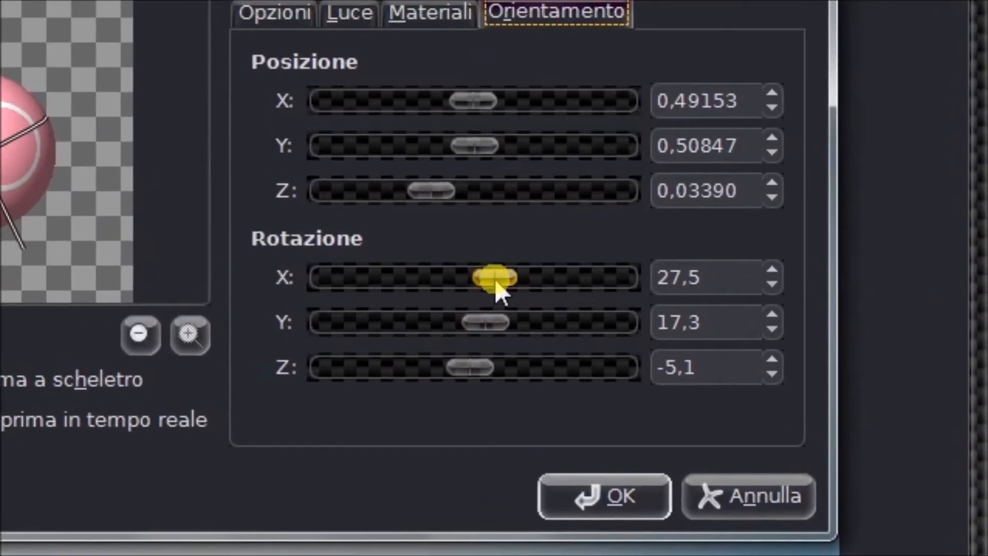
- Set the sphere's rotation to X 7.1, Y 13.2 and Z -11.2 and apply the mapping
mouse_move(491, 279)
mouse_down()
mouse_move(464, 269)
mouse_move(505, 280)
mouse_up()
drag(499, 323, 473, 327)
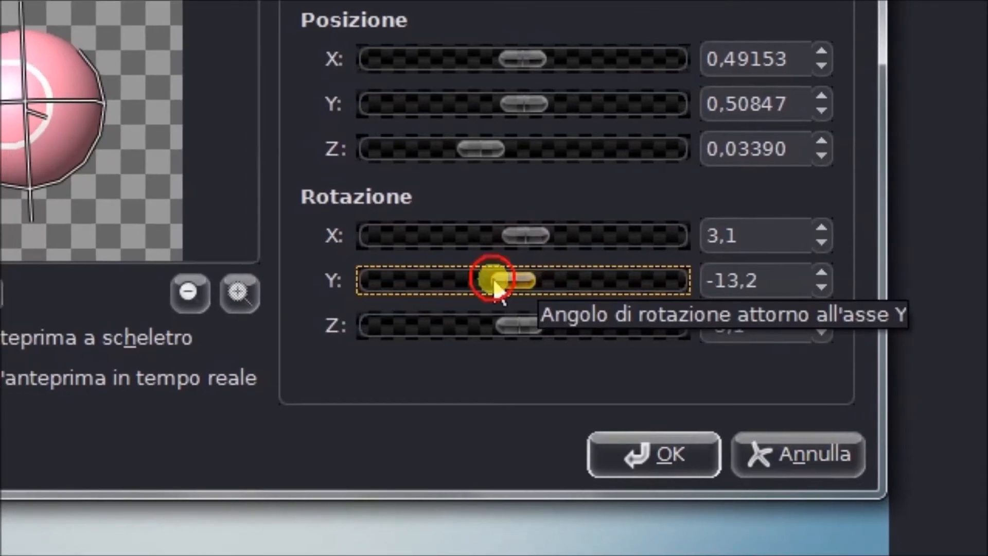
drag(495, 282, 499, 282)
drag(523, 327, 542, 328)
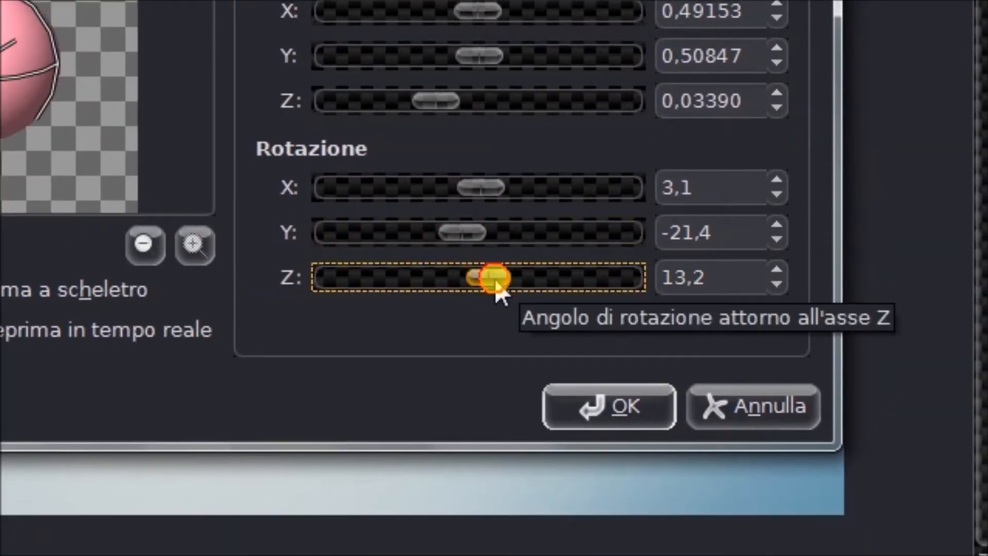
mouse_move(497, 284)
mouse_down()
mouse_move(472, 284)
mouse_move(524, 281)
mouse_move(481, 283)
mouse_up()
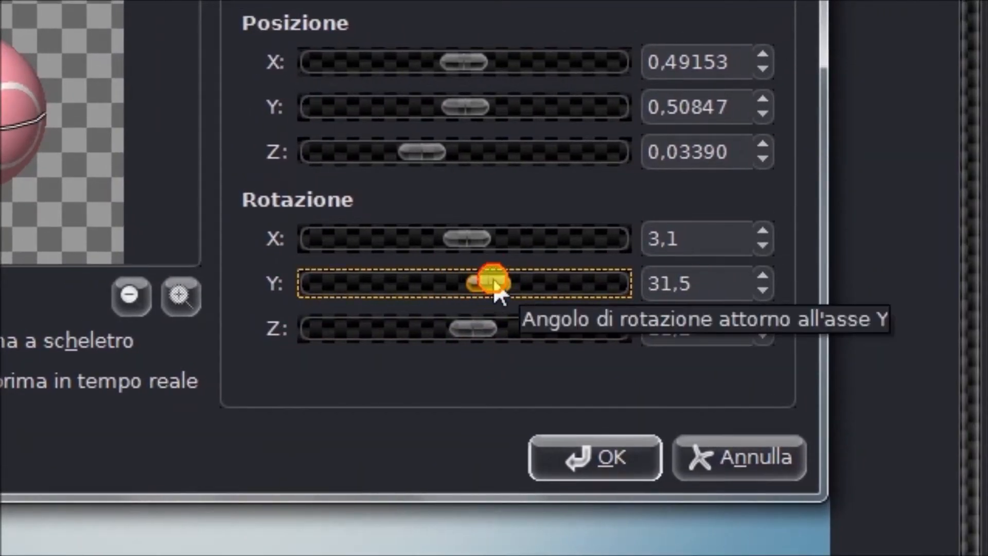
click(474, 328)
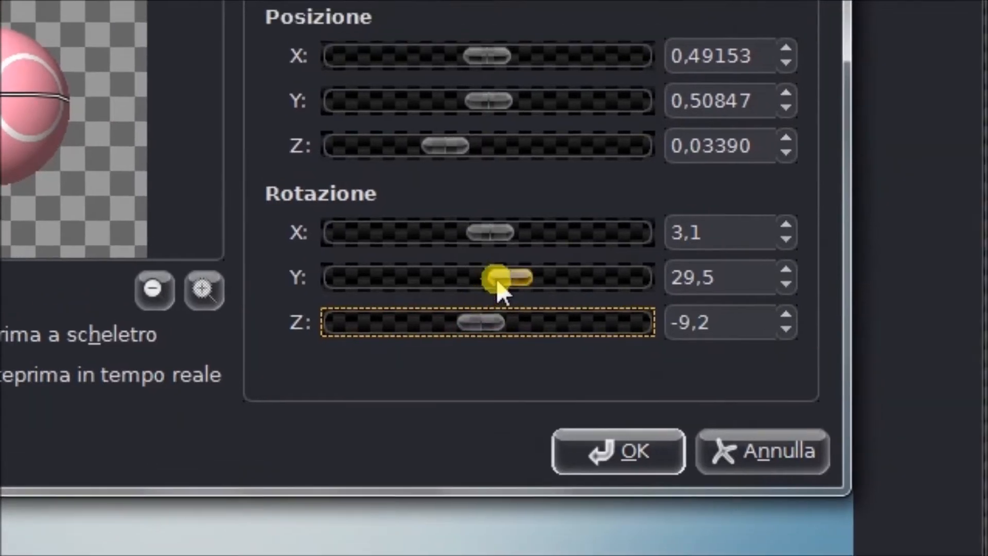
drag(514, 238, 511, 236)
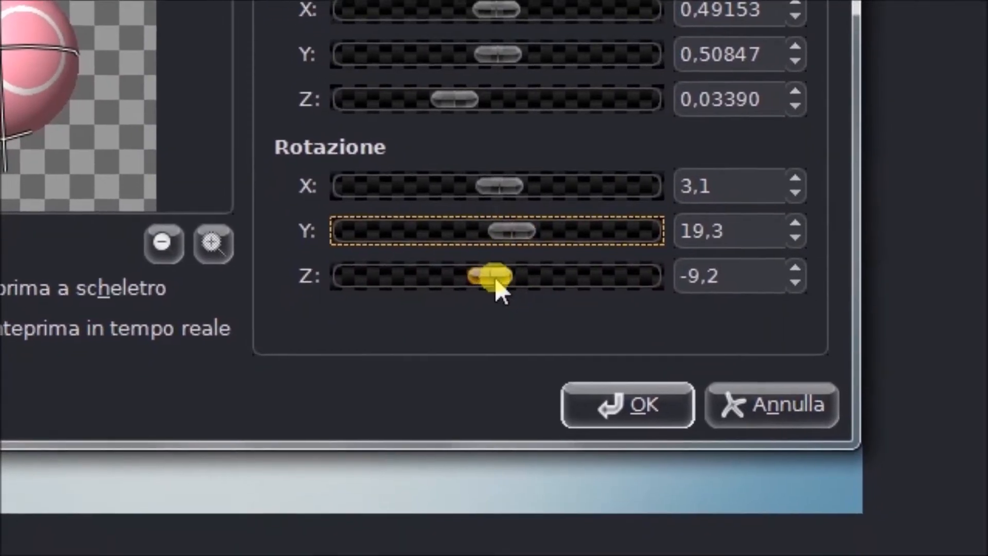
click(486, 324)
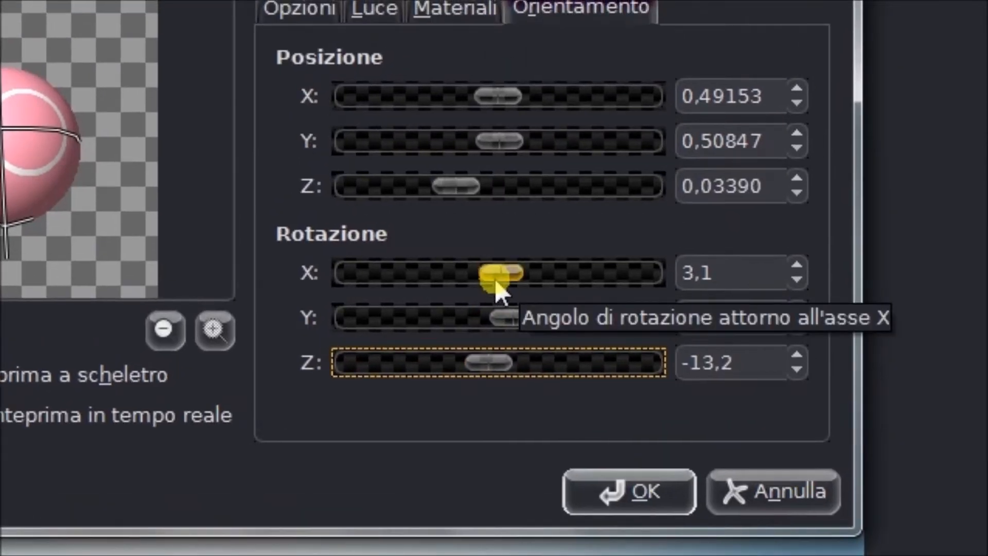
drag(500, 200, 509, 199)
drag(495, 282, 492, 283)
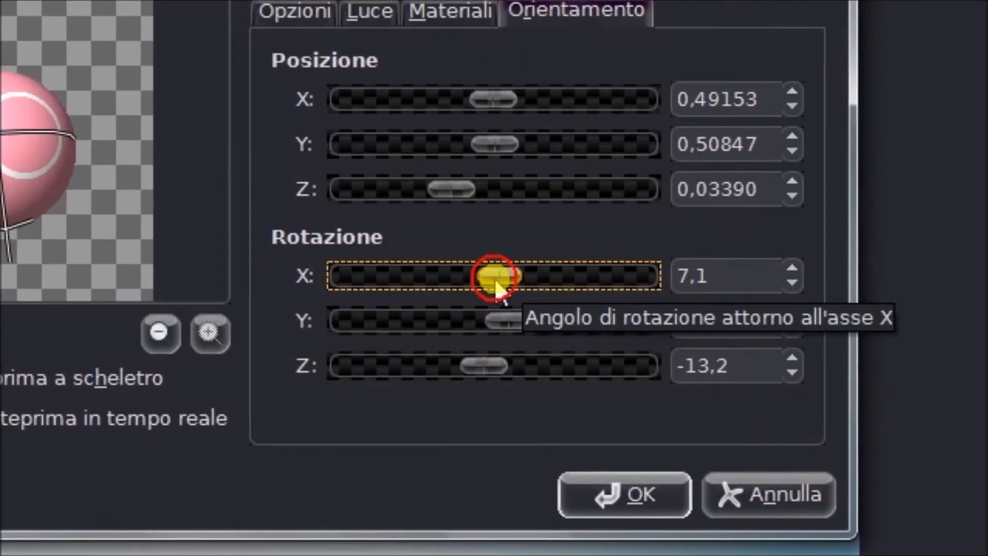
drag(487, 324, 498, 297)
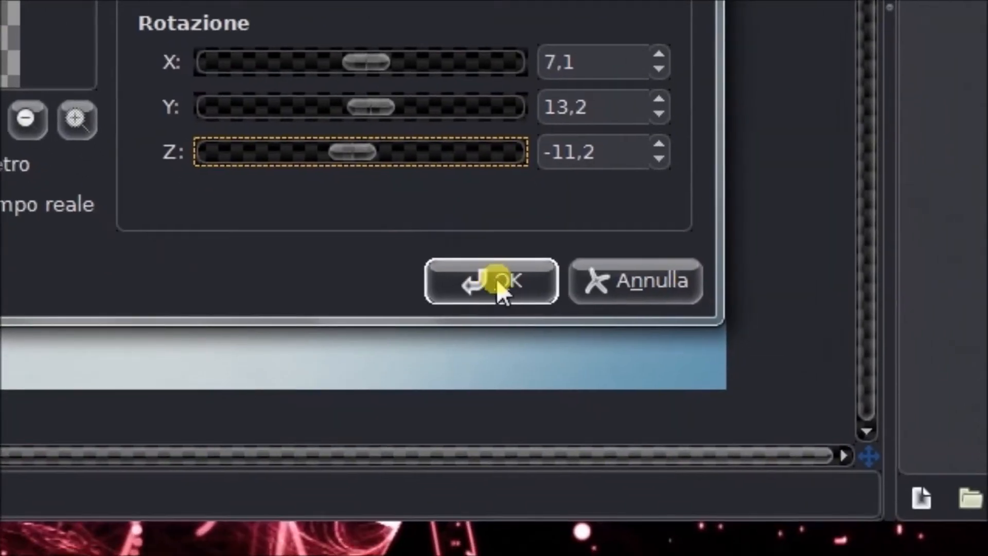
click(641, 407)
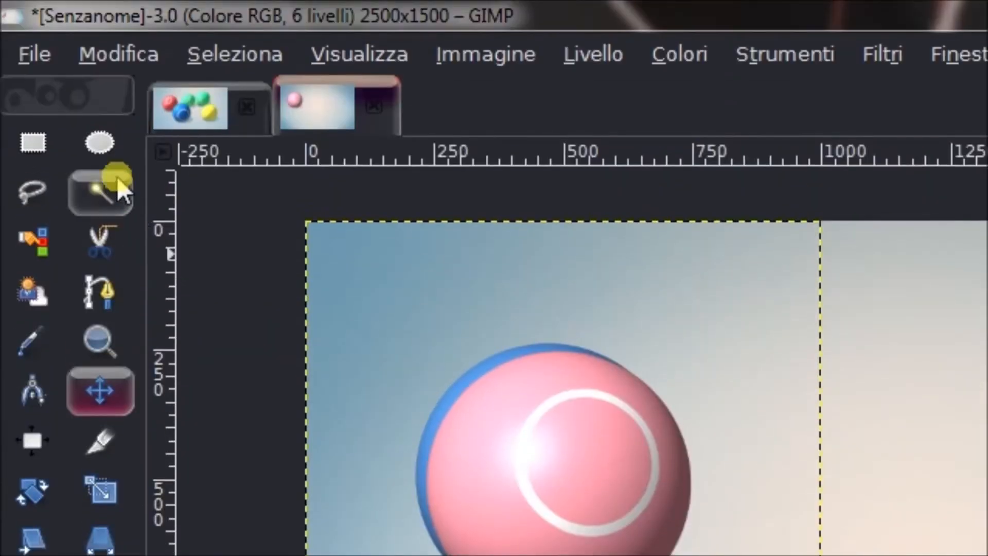
- Move the pink ball to the lower right of the blue ball
click(106, 287)
drag(513, 282, 494, 309)
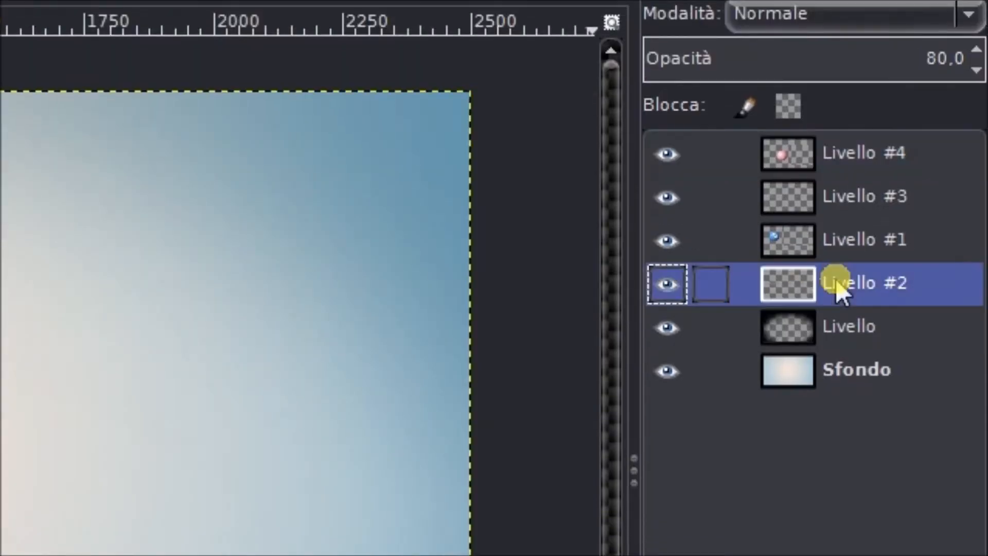
- Rename the blue ball's shadow layer (Livello #2) as ombra
double_click(836, 279)
text(ombra)
key(Return)
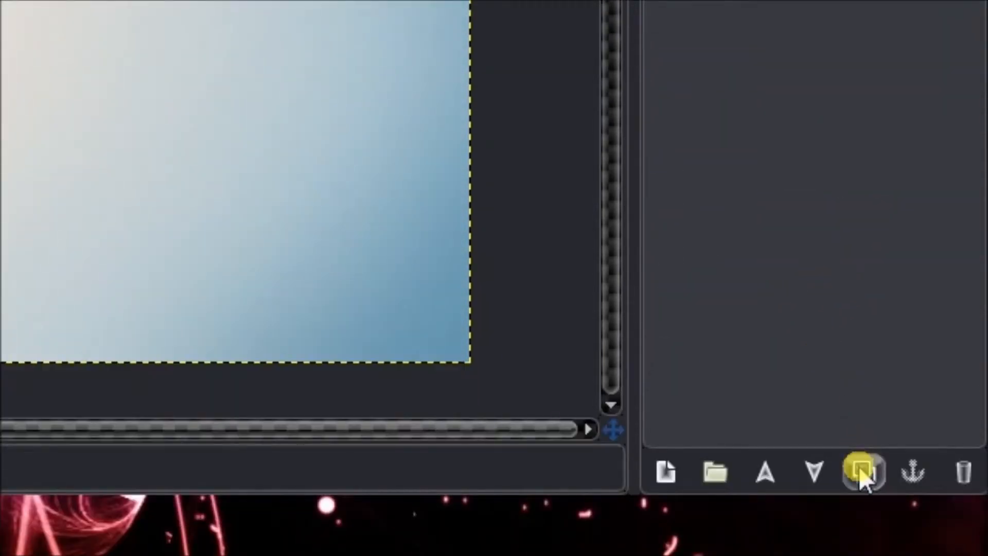
- Duplicate the ombra layer, raise the copy above the blue ball's layer and move it beneath the pink ball
click(859, 467)
click(766, 470)
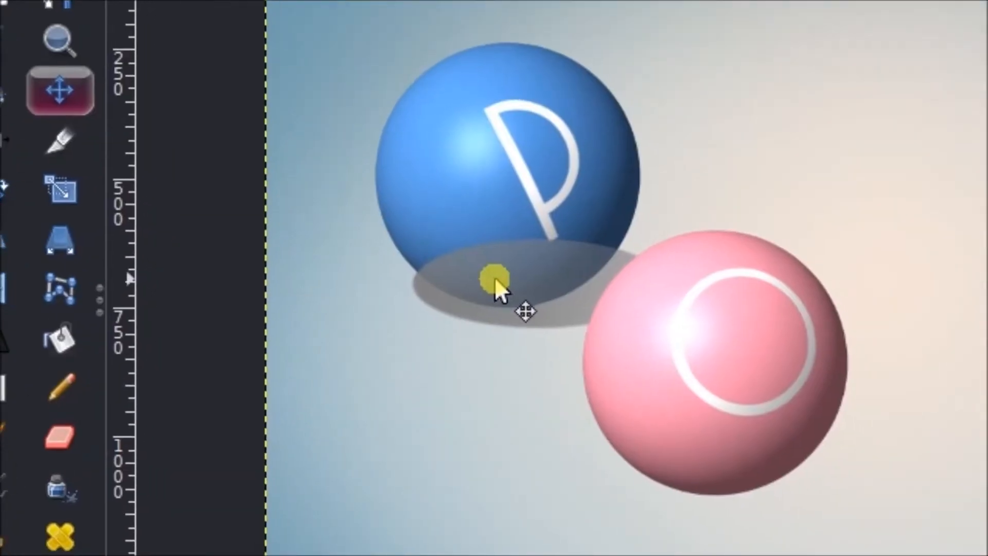
drag(496, 281, 590, 348)
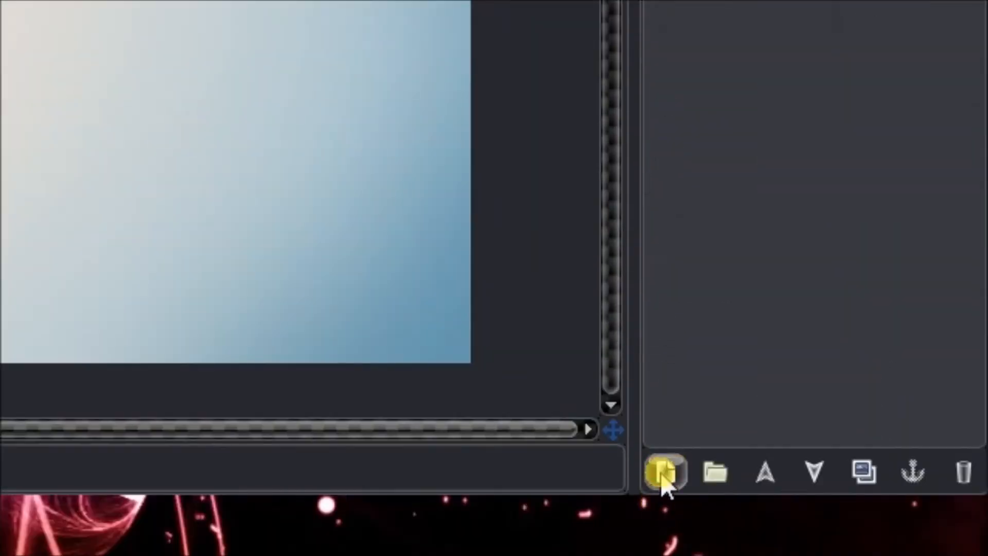
- Add a transparent layer above all others, select the pink ball's outline from Livello #4's alpha, and prepare the Paintbrush on the new layer
click(664, 474)
click(270, 265)
right_click(863, 225)
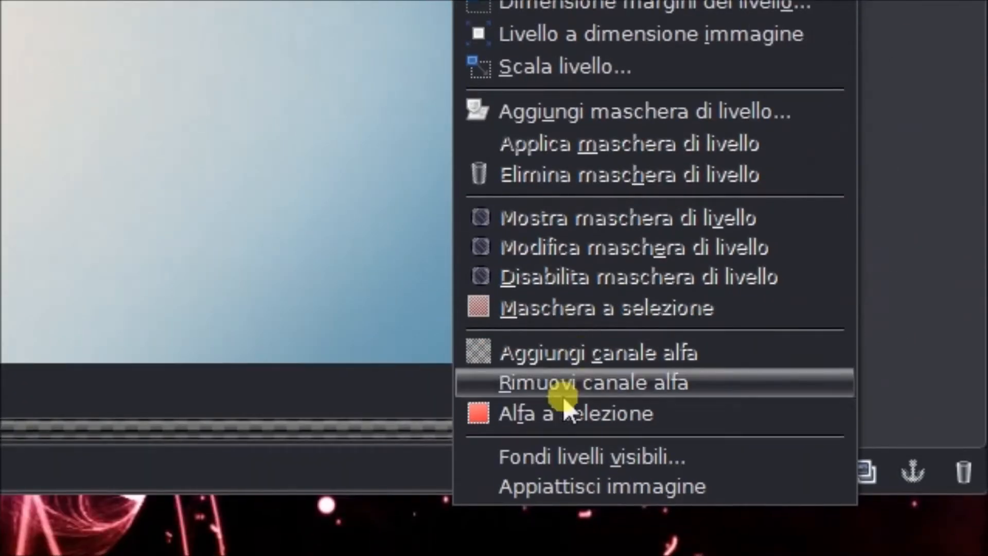
click(560, 407)
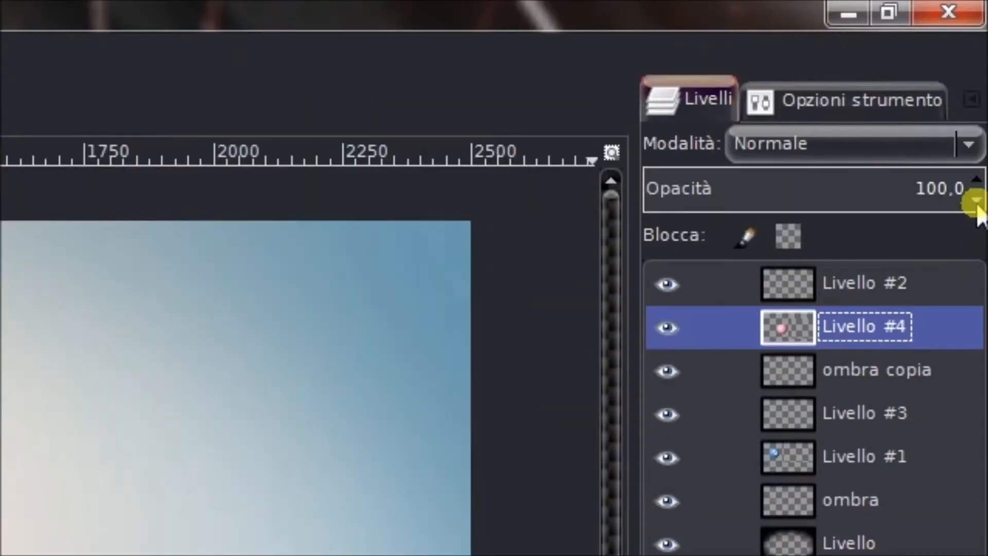
click(932, 279)
click(39, 281)
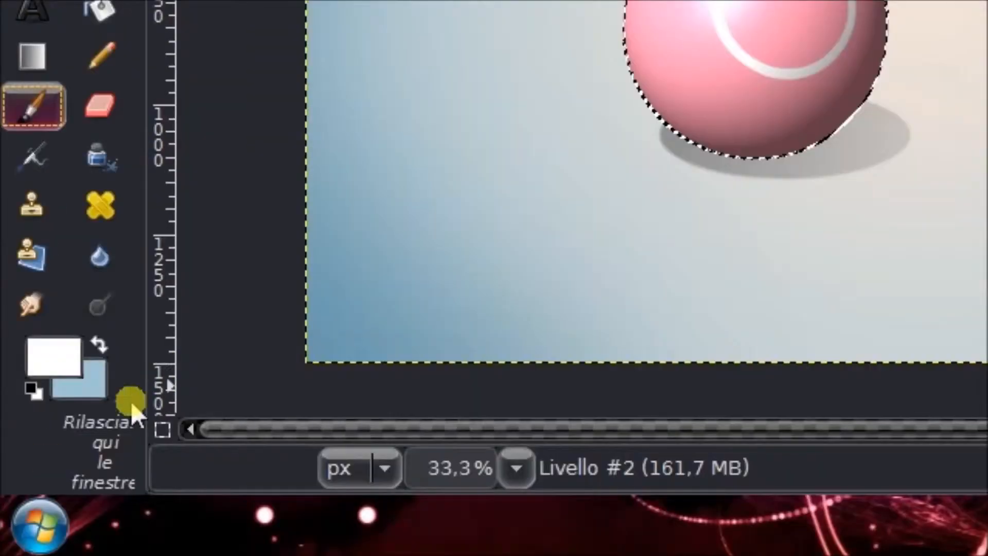
- Paint a pale cream-pink rim light along the pink ball's upper-left edge inside the selection
click(73, 352)
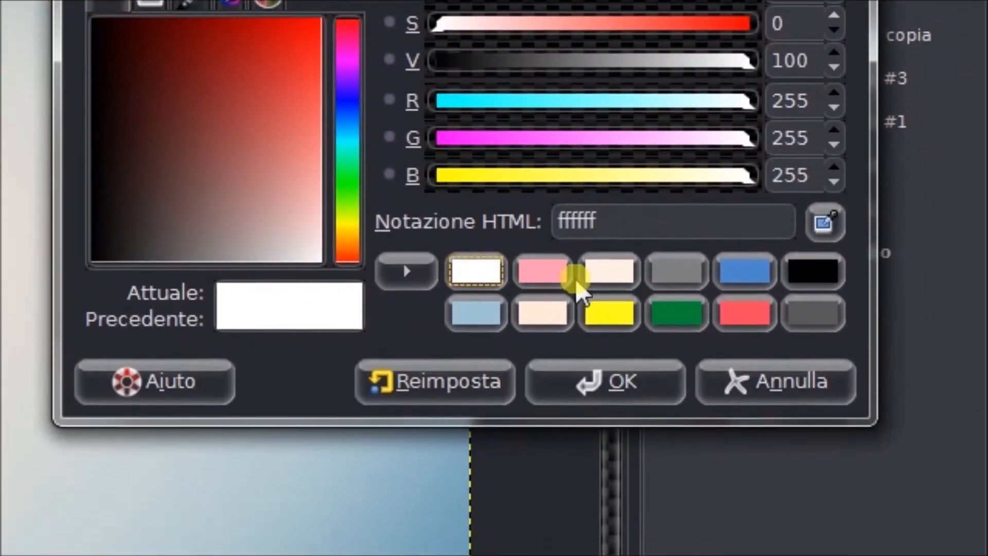
click(599, 273)
click(600, 385)
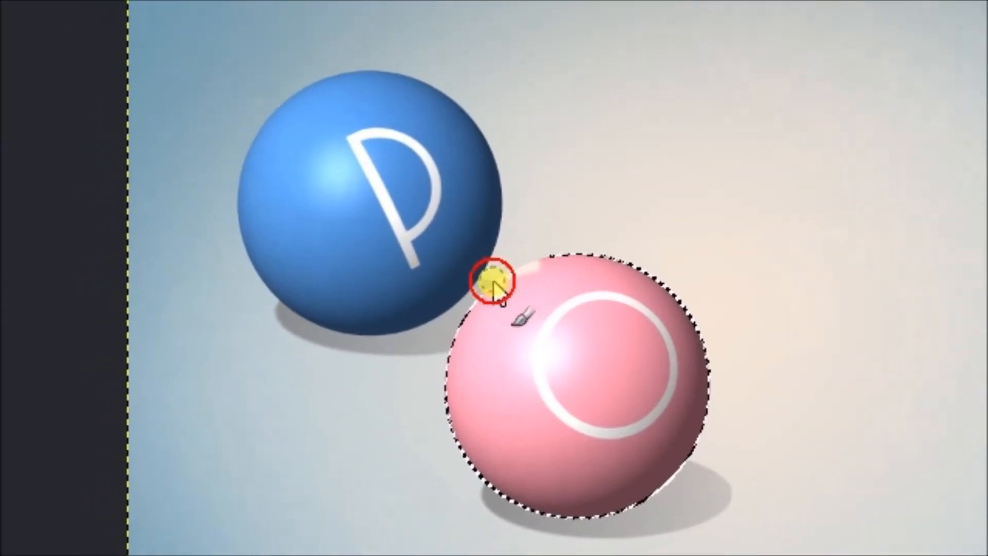
mouse_move(493, 288)
mouse_down()
mouse_move(470, 337)
mouse_move(466, 388)
mouse_move(490, 429)
mouse_move(537, 455)
mouse_move(533, 296)
mouse_move(571, 299)
mouse_up()
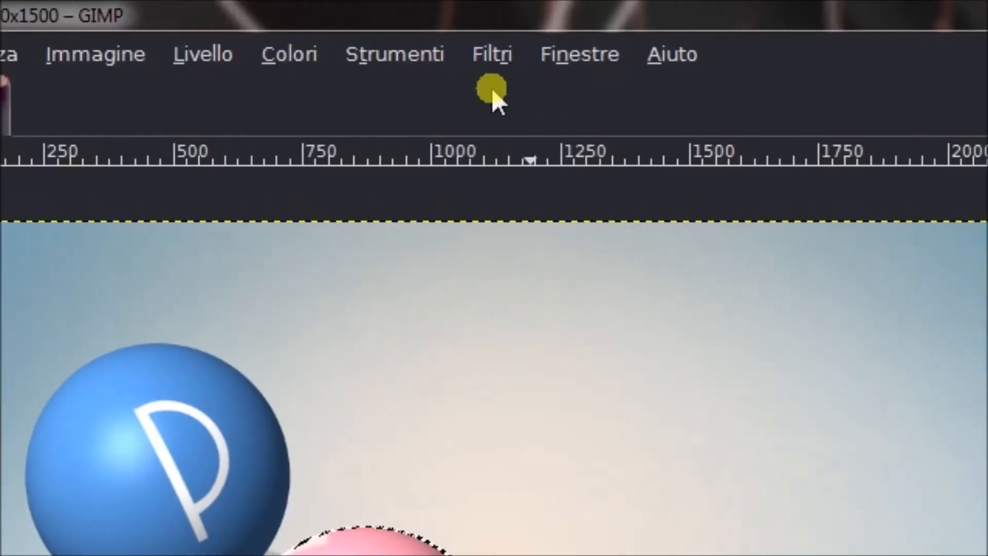
- Blur the pink ball's rim light with a 400 px Gaussian blur horizontally and vertically
click(495, 58)
mouse_move(570, 236)
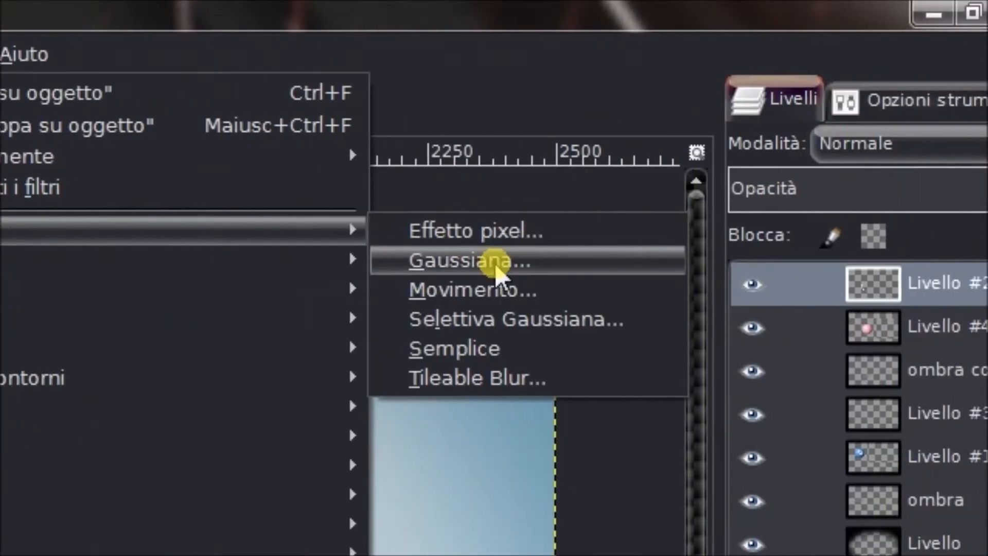
click(497, 262)
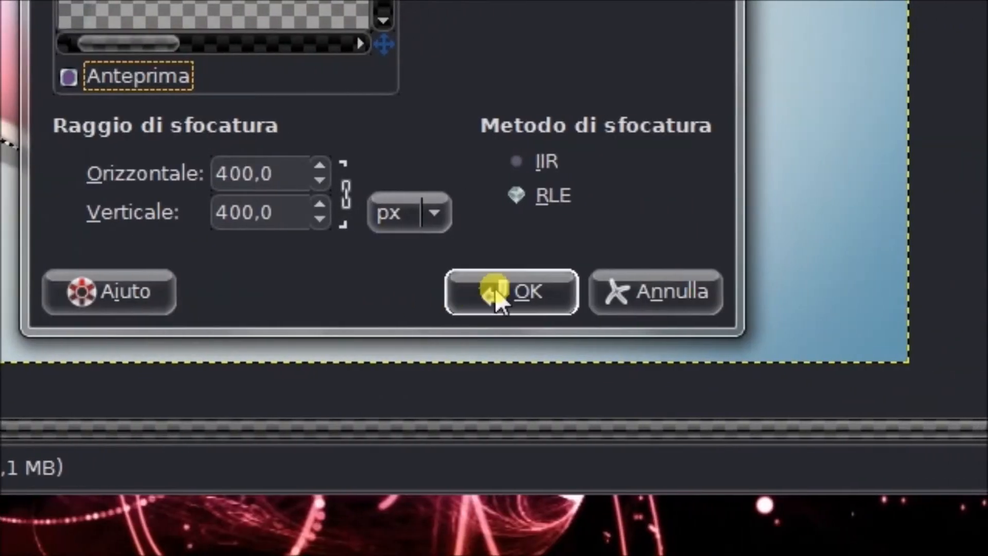
click(496, 296)
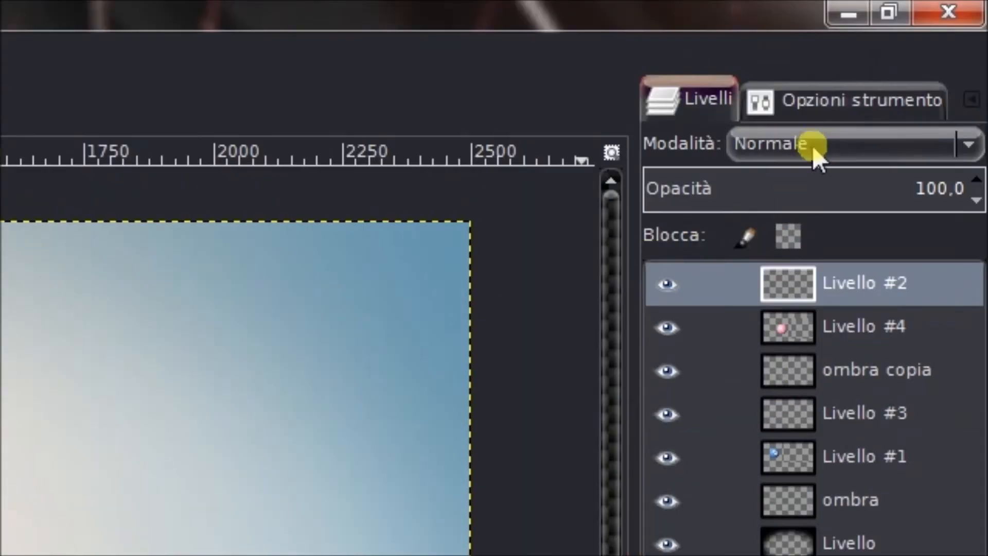
- Set the pink ball's rim light layer to Sovrapposto (Overlay) mode and clear the selection
click(813, 146)
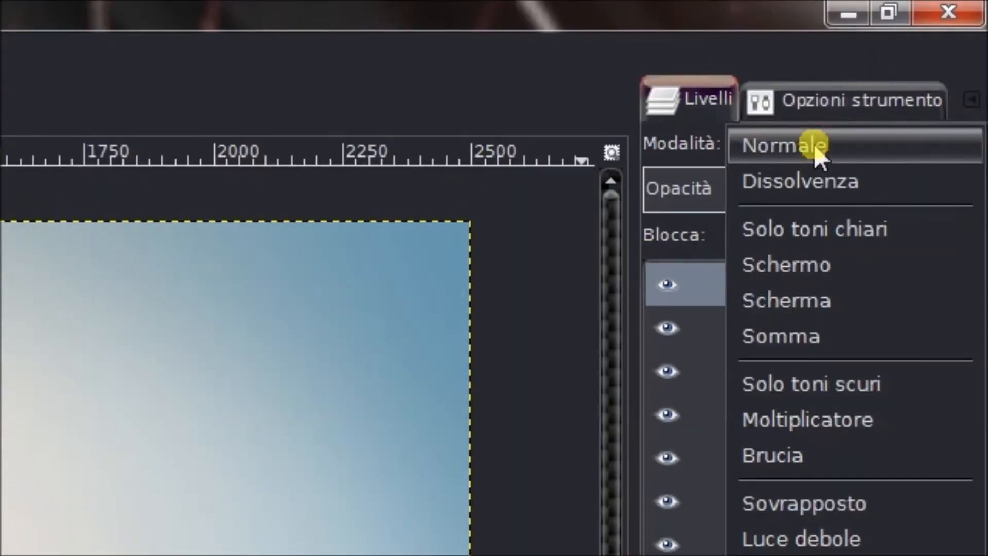
click(761, 507)
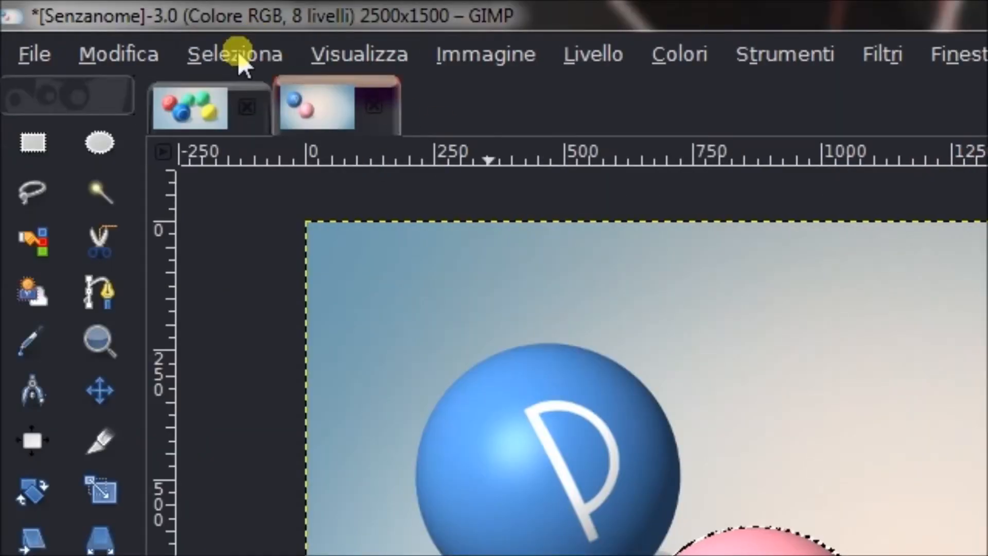
click(237, 54)
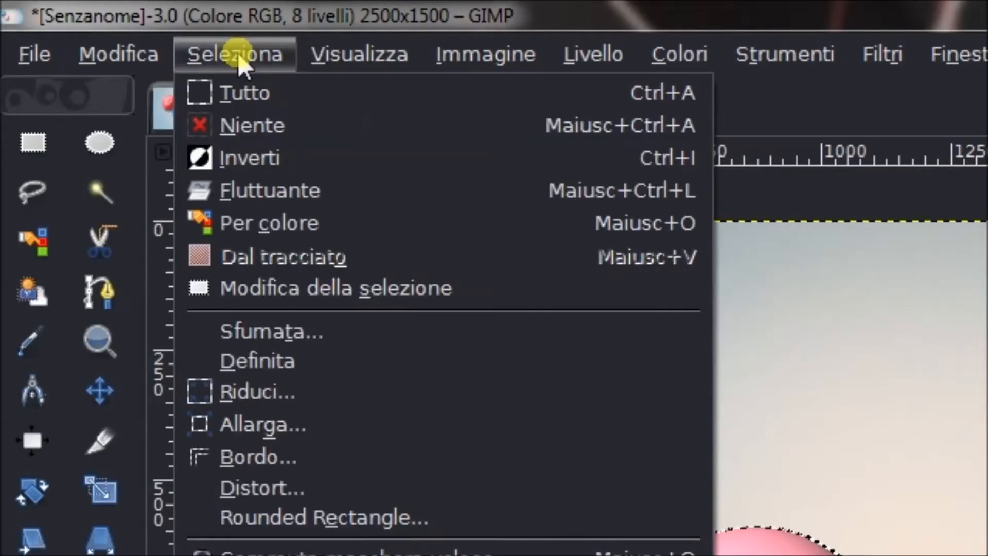
click(237, 120)
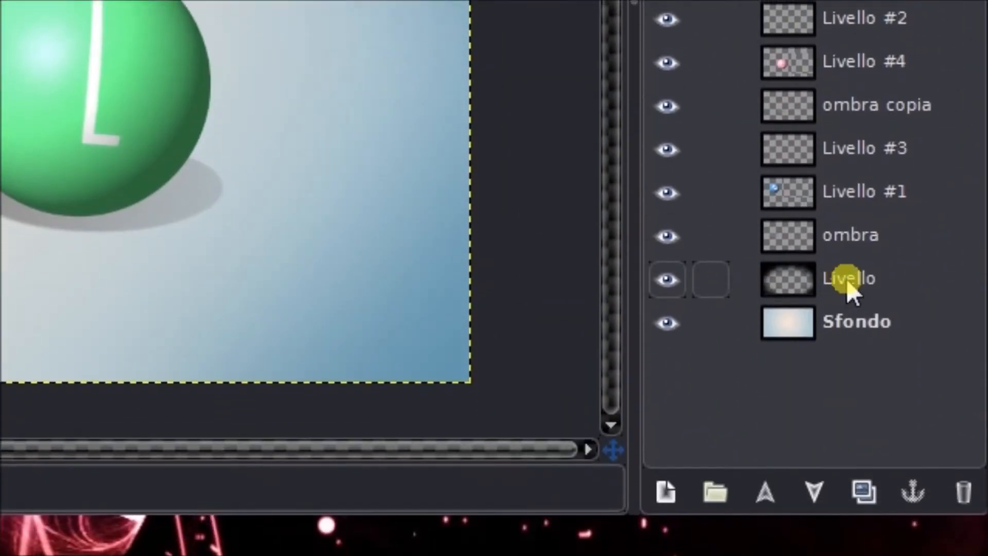
- Merge the vignette layer (Livello) into Sfondo, and merge the blue ball's layers Livello #3 and Livello #1 down into ombra
right_click(847, 279)
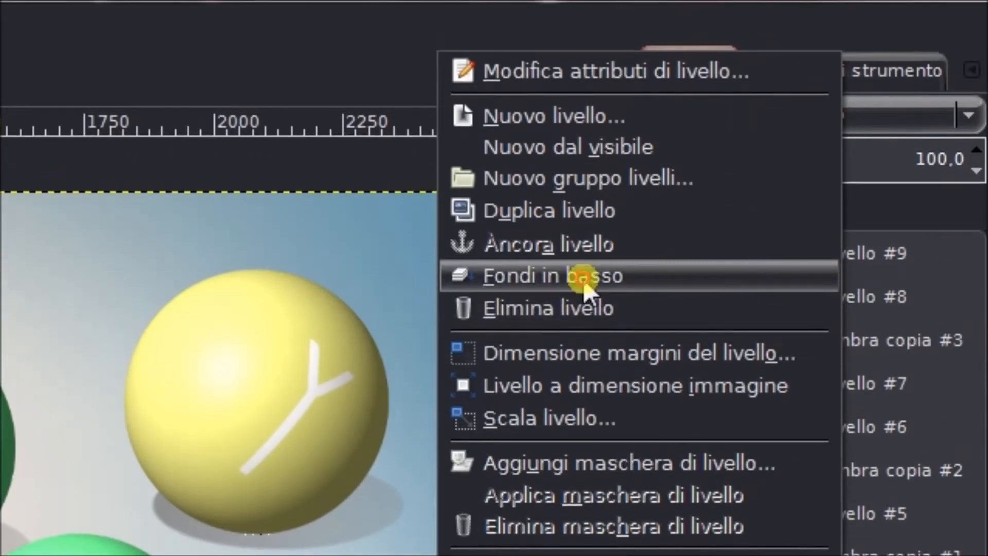
click(582, 256)
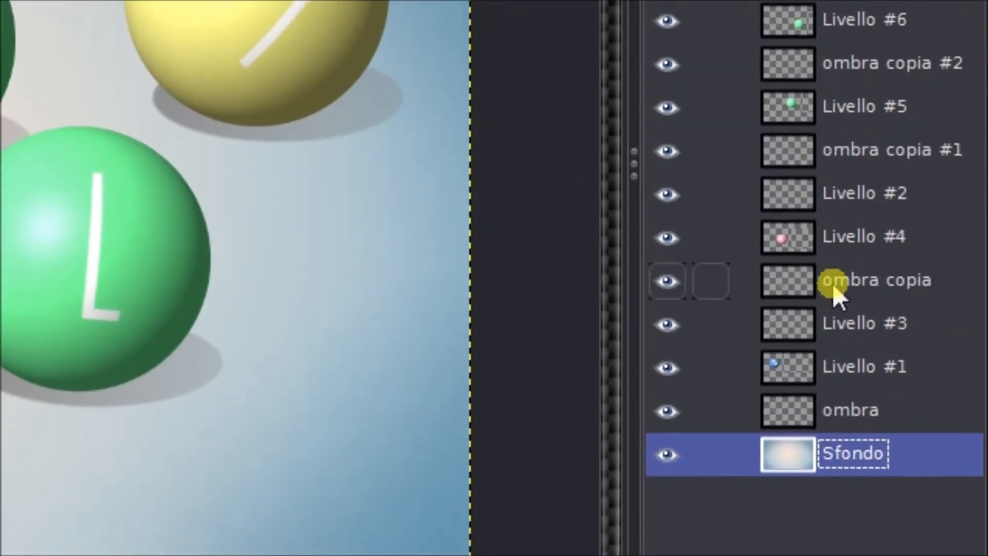
right_click(839, 354)
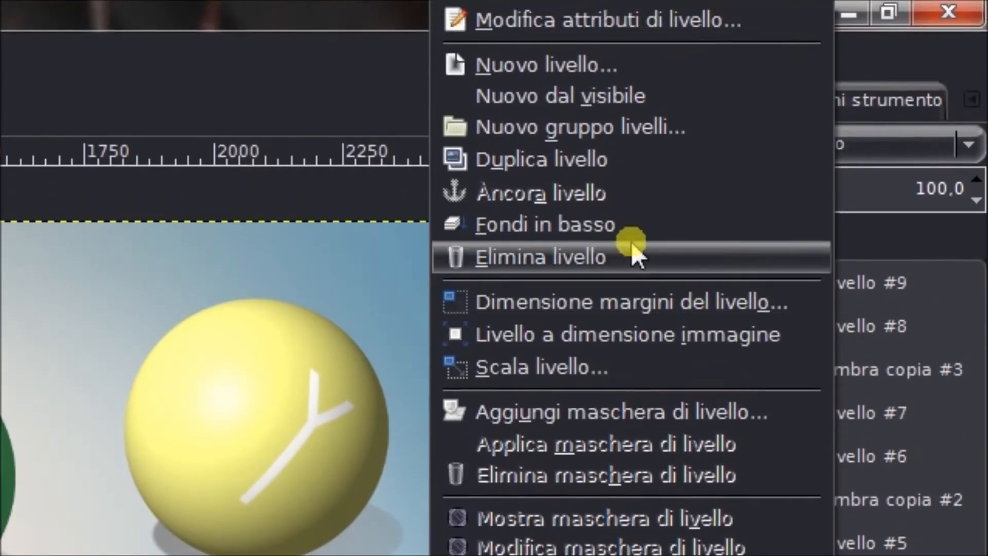
click(633, 247)
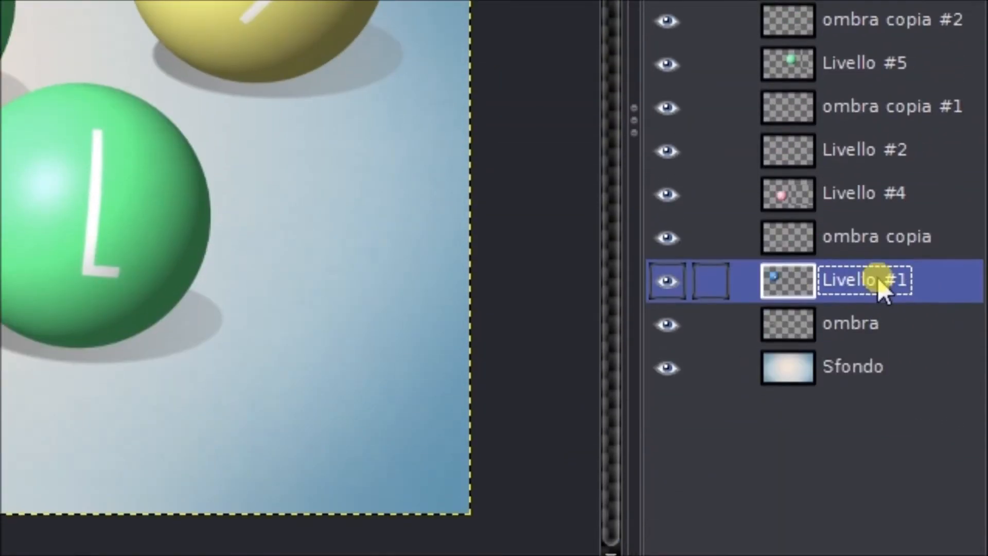
right_click(879, 283)
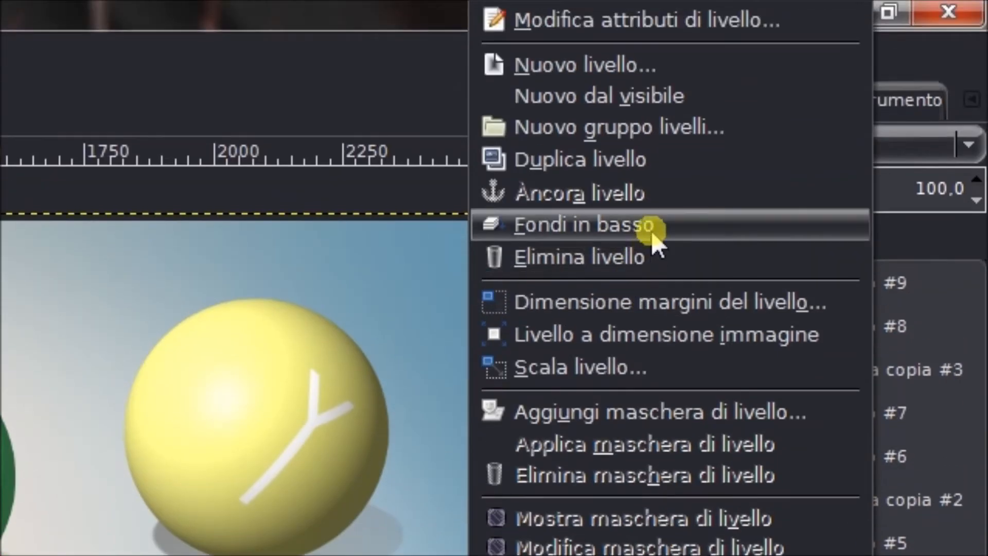
click(653, 227)
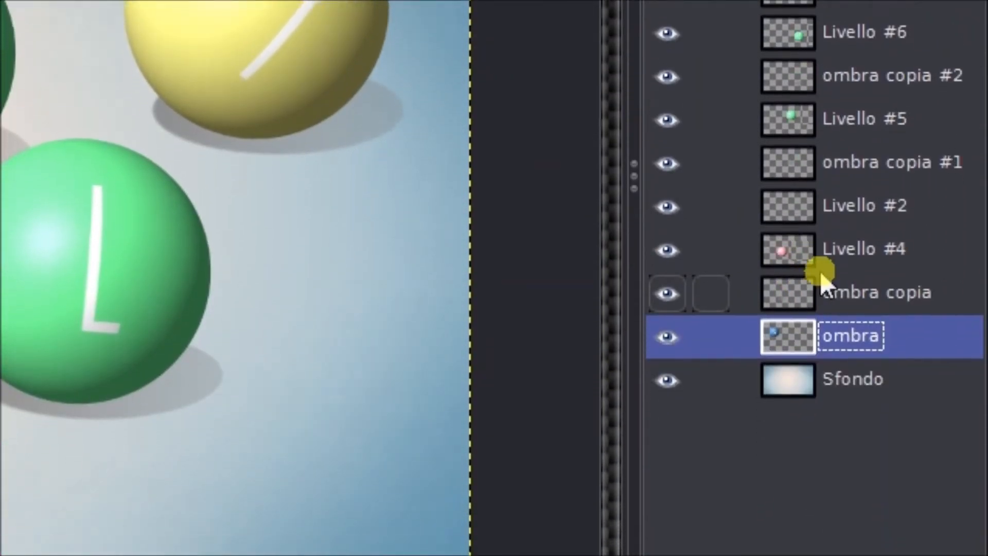
- Merge the pink ball's rim light (Livello #2) and ball (Livello #4) down into its shadow layer, ombra copia
click(834, 203)
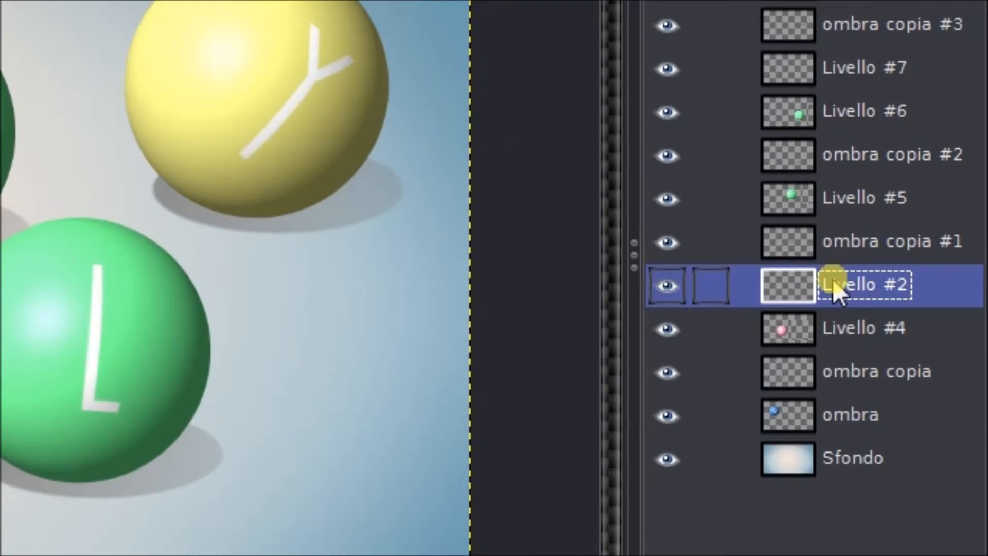
right_click(834, 204)
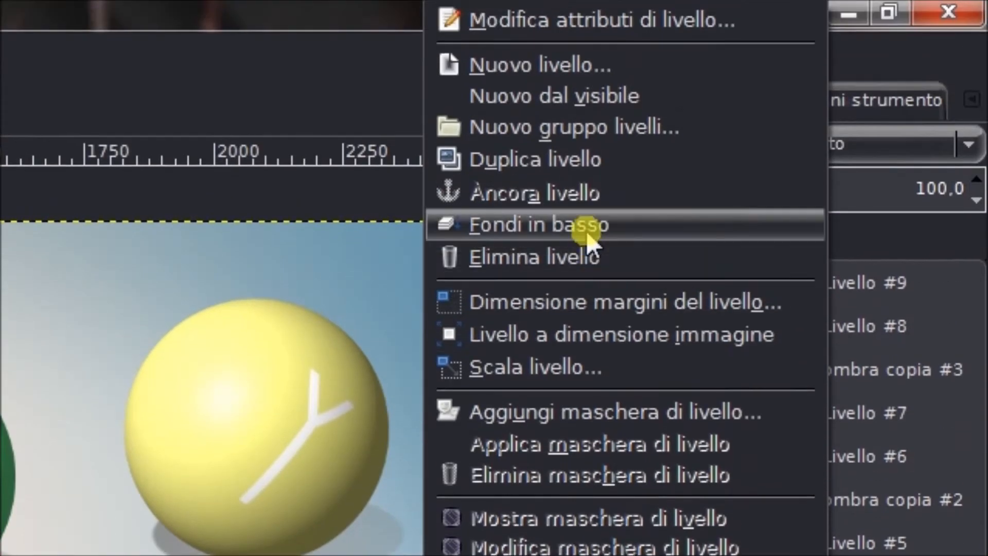
click(589, 102)
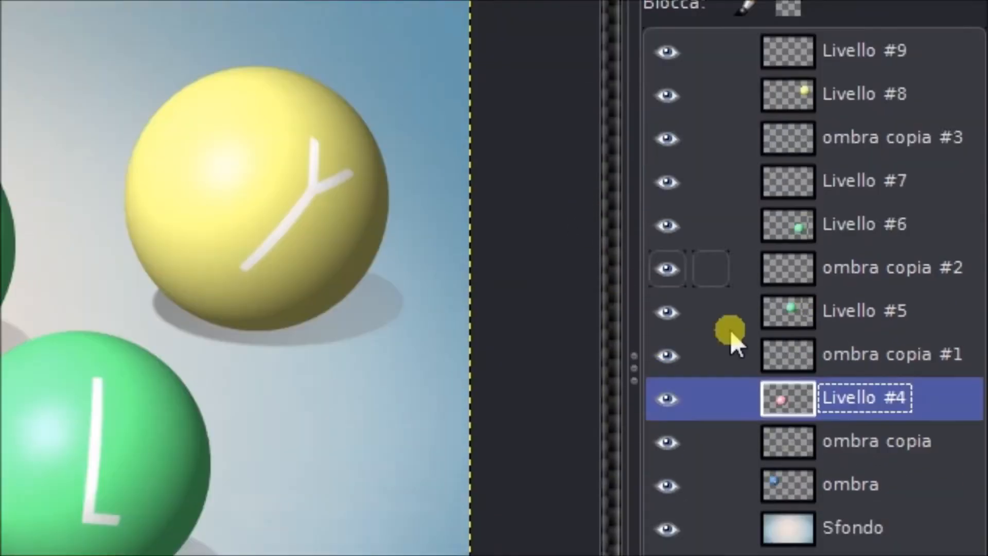
right_click(833, 551)
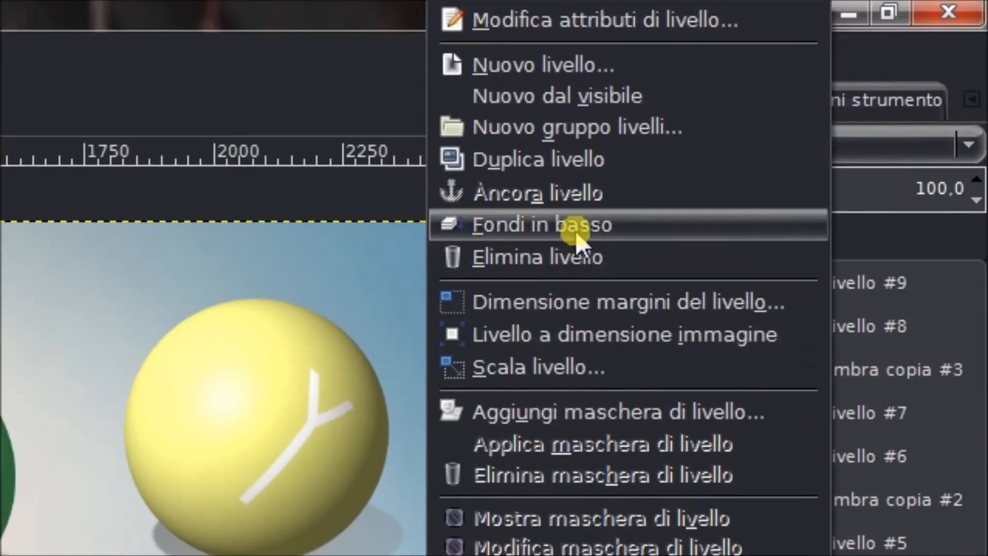
click(578, 233)
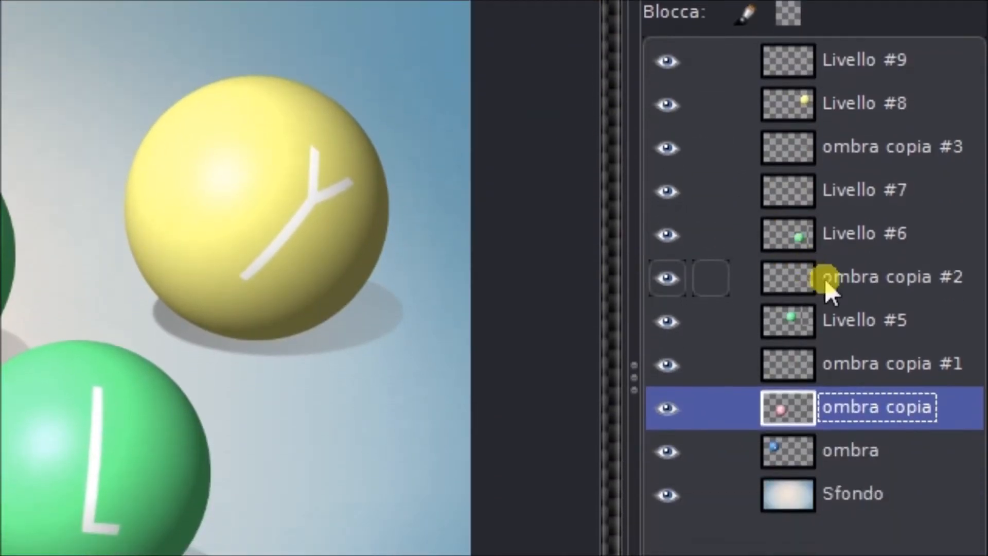
- Merge ombra copia #2 and Livello #5 down into ombra copia #1, and merge Livello #7 into Livello #6 for the green balls
right_click(824, 279)
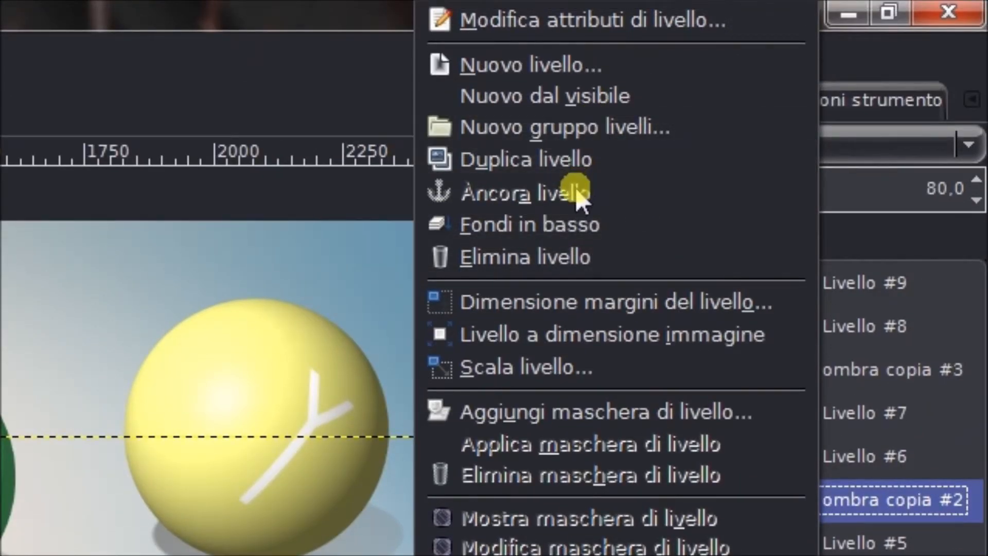
click(573, 221)
right_click(875, 546)
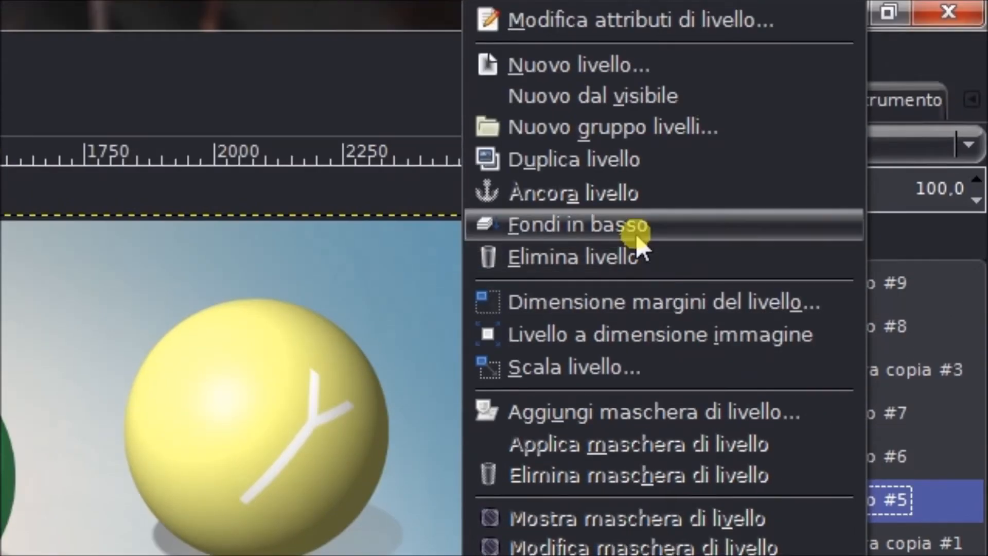
click(641, 126)
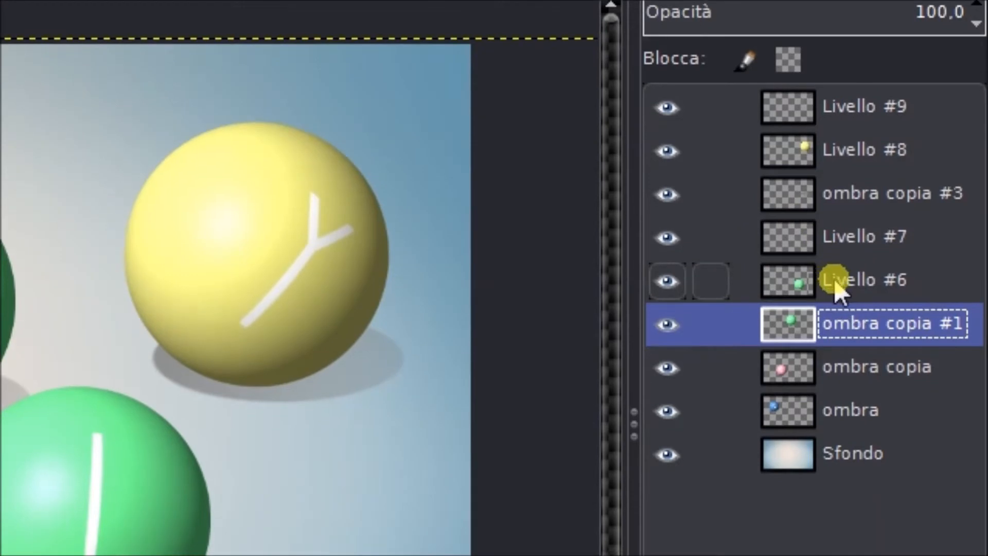
right_click(853, 279)
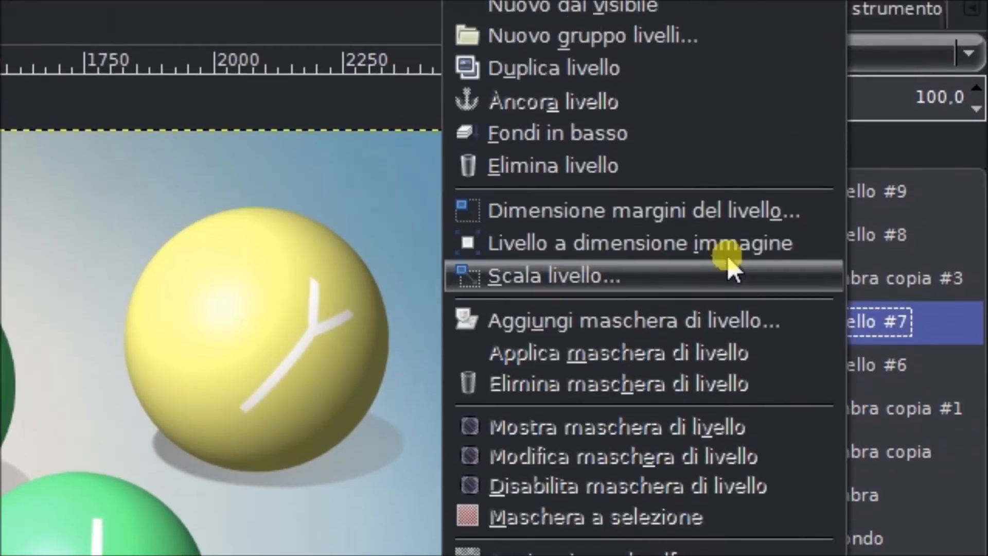
click(601, 231)
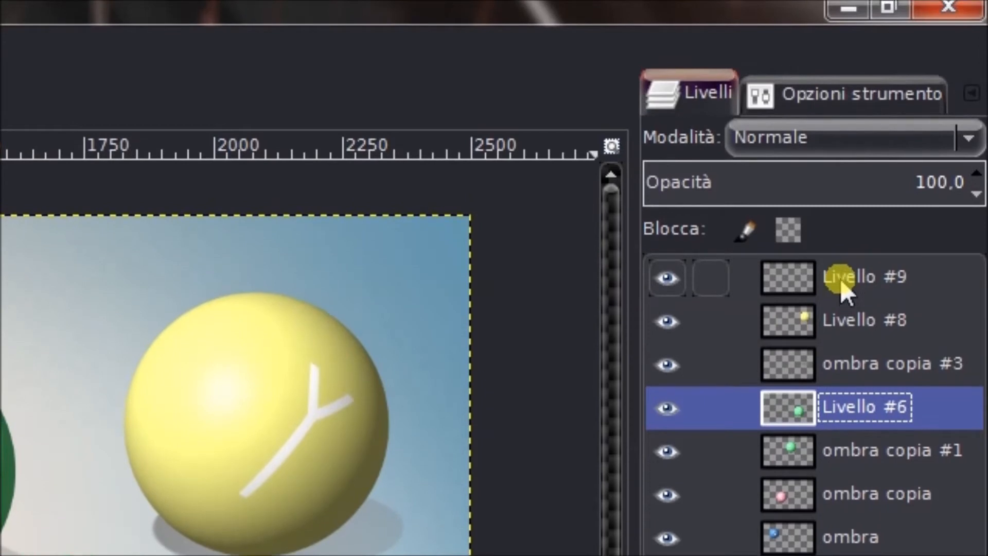
- Merge the yellow ball's layers Livello #9 and Livello #8 down into its shadow layer, ombra copia #3
right_click(839, 279)
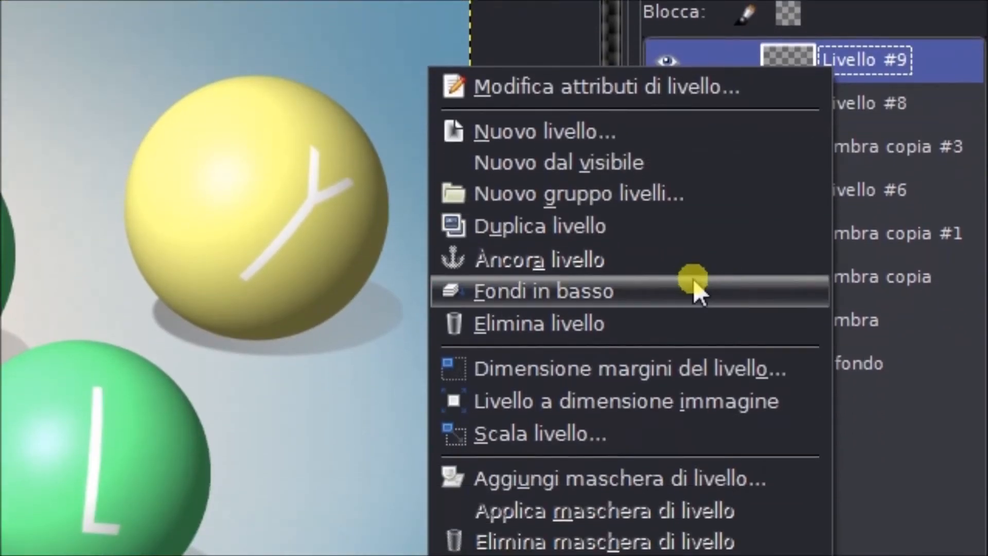
click(697, 503)
right_click(861, 198)
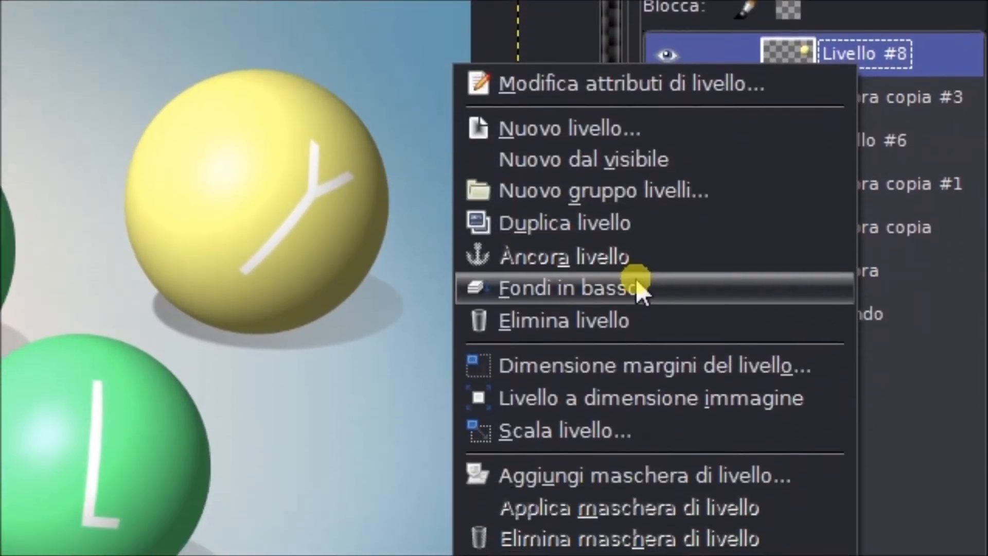
click(635, 338)
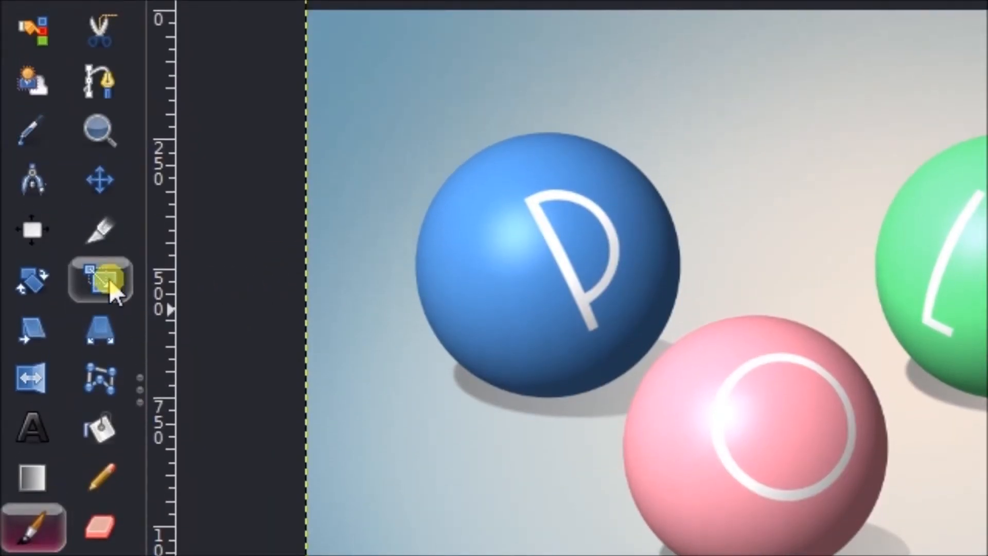
- Scale the pink ball's layer (ombra copia) to 2500 by 1599 px and move the ball down and slightly left, below the blue ball
click(109, 279)
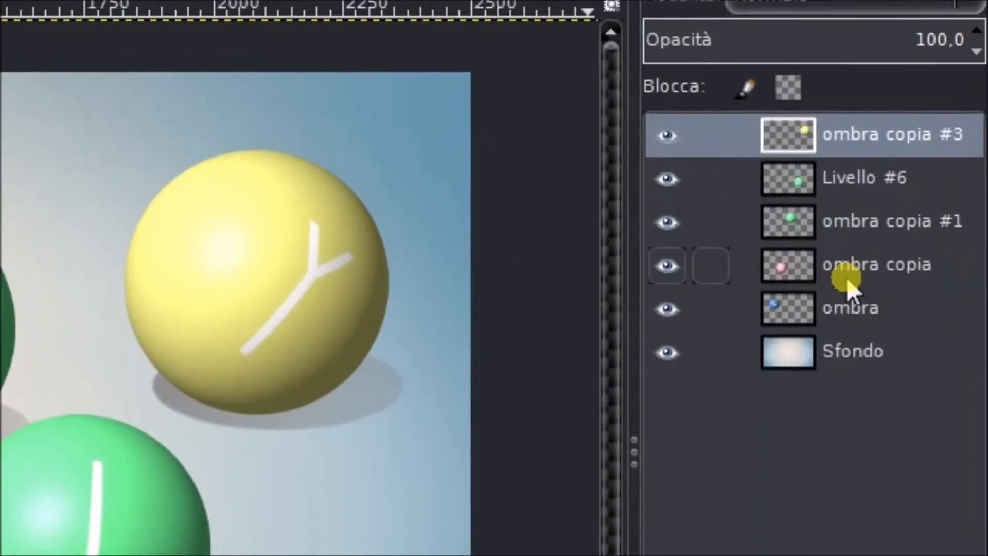
click(847, 320)
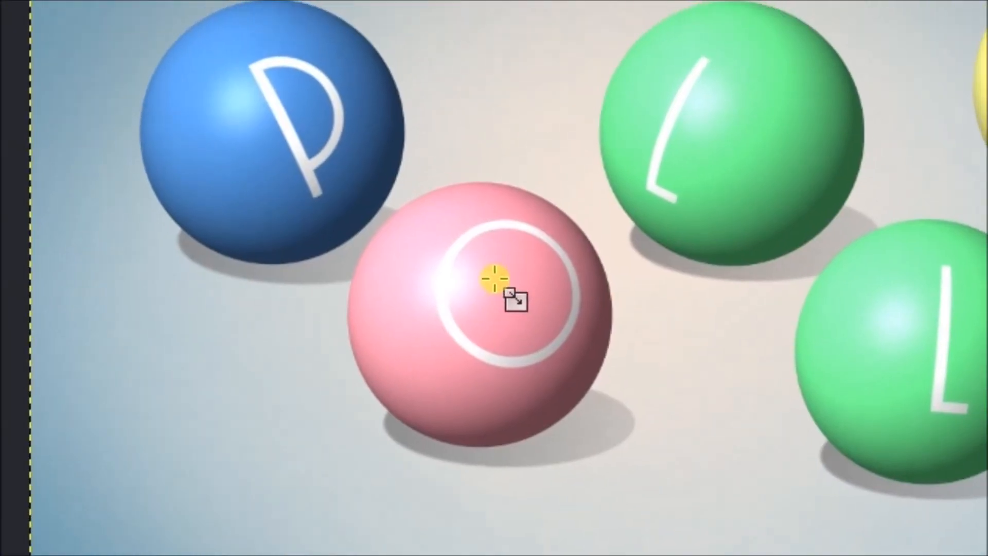
click(495, 278)
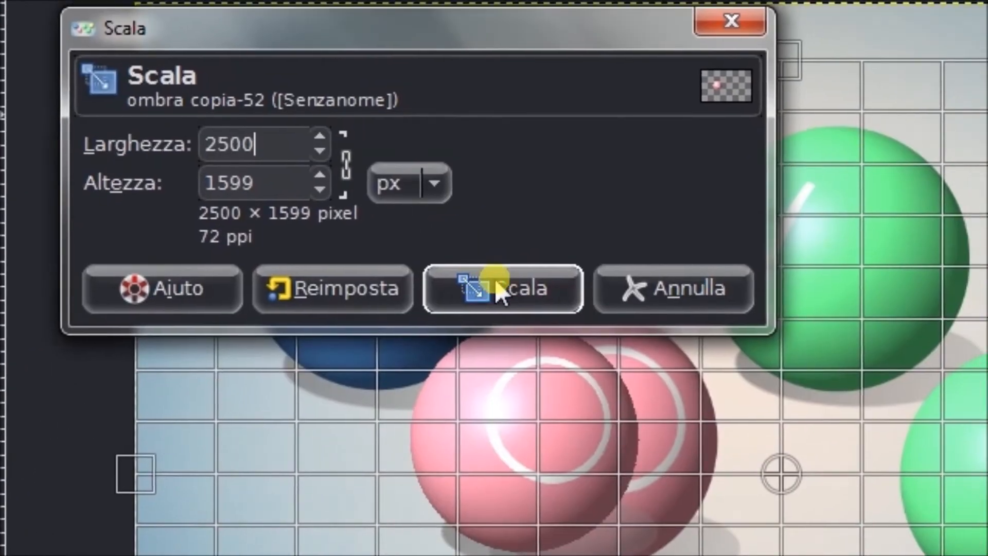
click(669, 429)
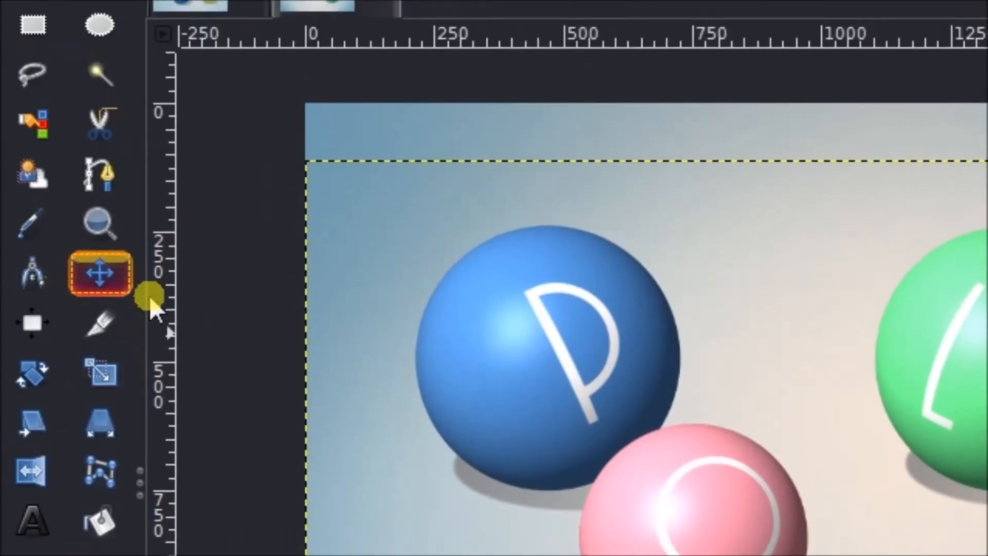
drag(711, 538, 670, 555)
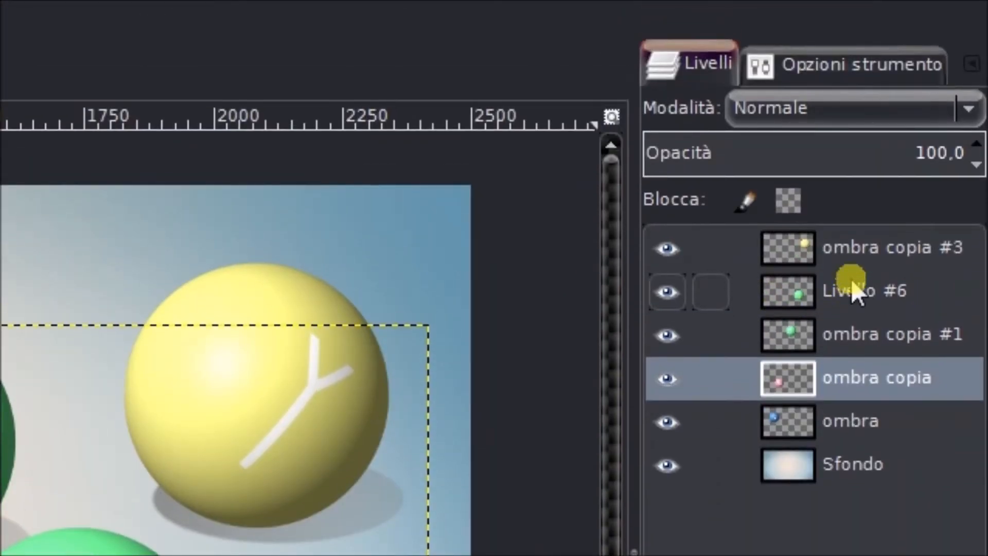
- Scale down the front green ball's layer (Livello #6), the other green ball's layer and the yellow ball's layer by slightly different amounts
click(852, 286)
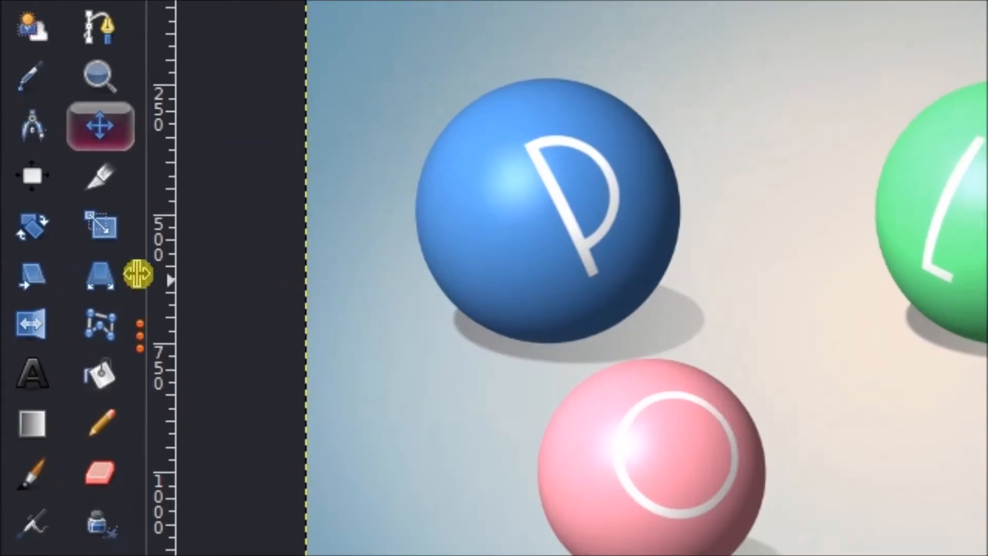
click(120, 231)
click(965, 230)
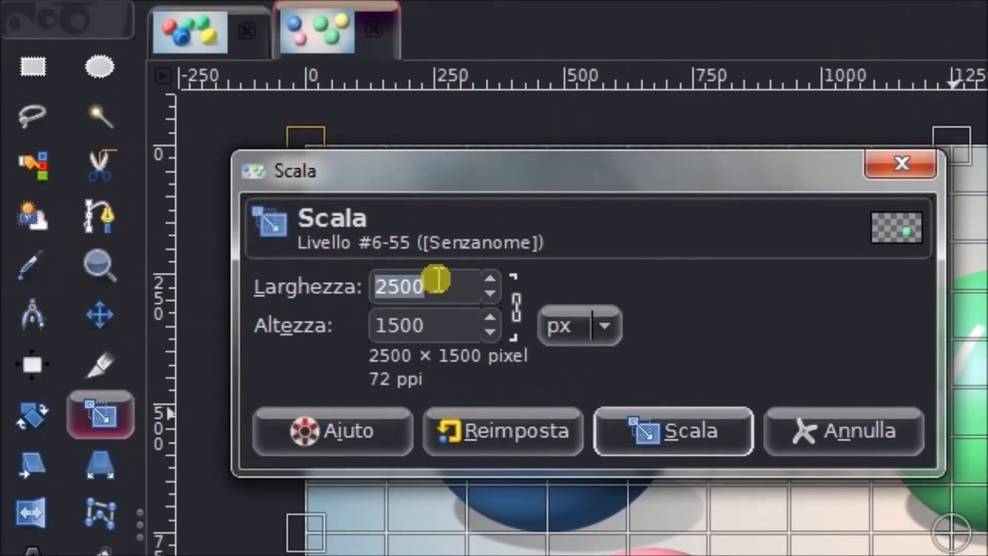
drag(436, 279, 388, 280)
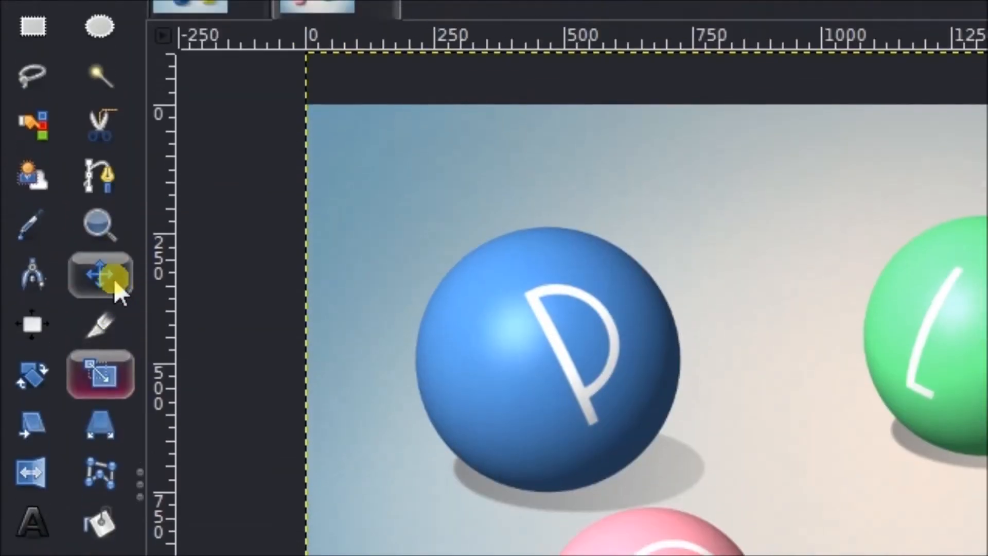
- Move the blue ball (ombra) toward the image's lower-left corner and the pink ball (ombra copia) up above it
click(110, 306)
click(420, 228)
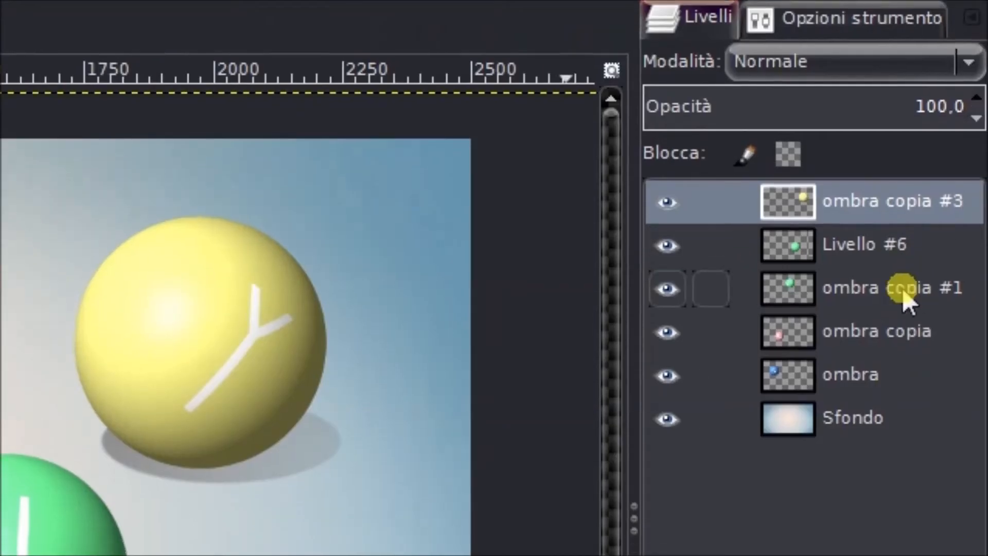
click(817, 367)
mouse_move(501, 276)
mouse_down()
mouse_move(491, 279)
mouse_move(507, 299)
mouse_move(494, 279)
mouse_up()
click(844, 315)
drag(509, 263, 443, 300)
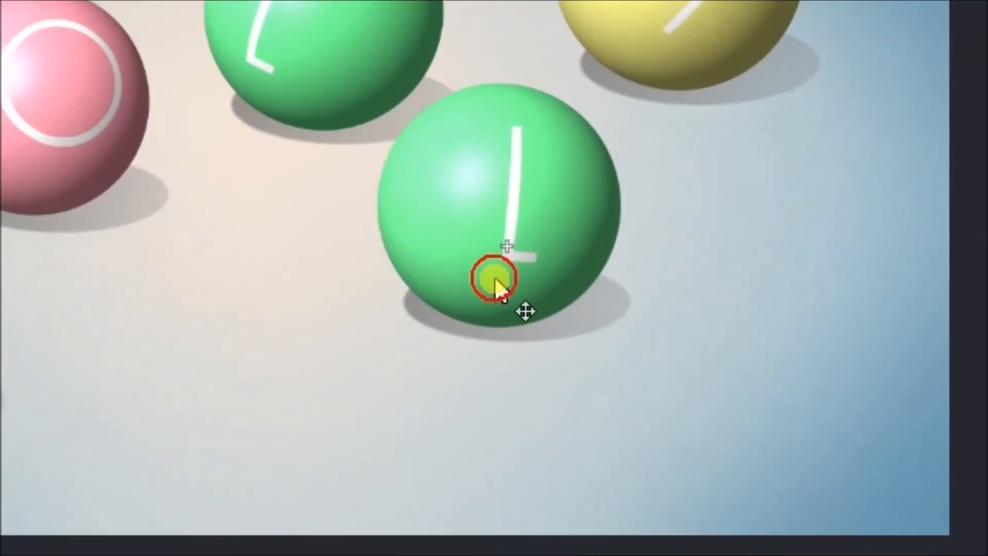
- Merge the two green balls' layers into ombra copia #1 and move the yellow ball (ombra copia #3) below and to the right of them
drag(496, 277, 497, 249)
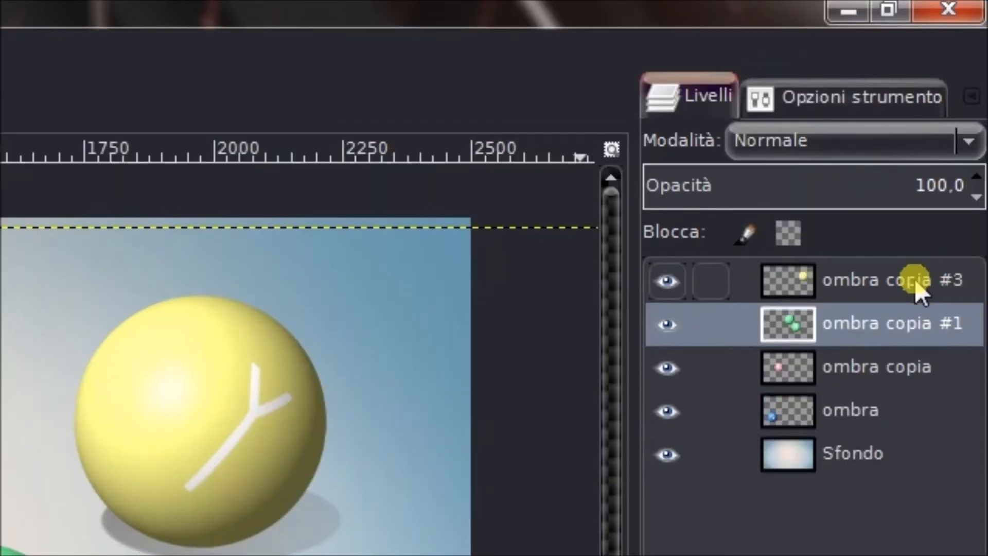
click(915, 279)
drag(481, 307, 477, 240)
click(878, 284)
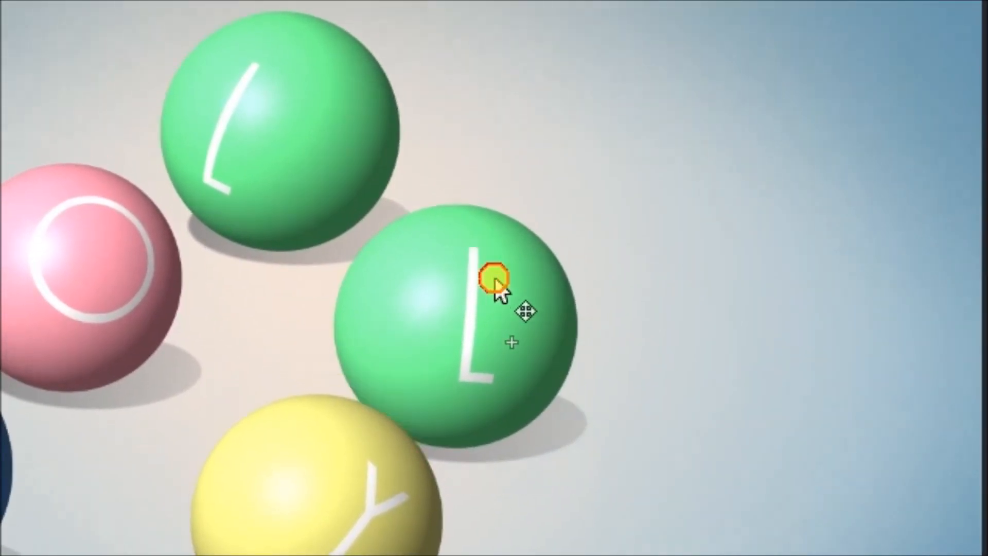
drag(495, 278, 496, 279)
click(866, 152)
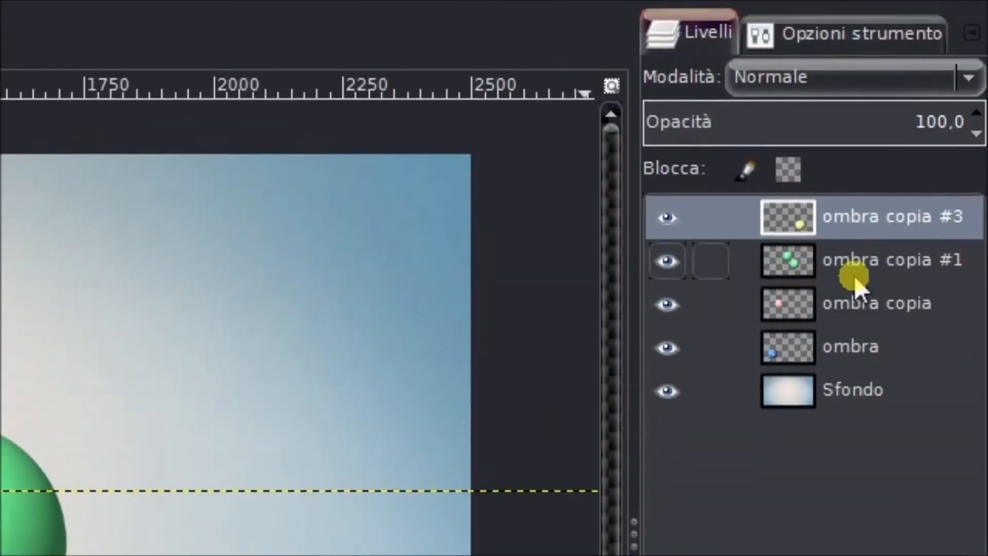
- Set the Move tool to pick a layer or guide, and adjust the position of the green pair (ombra copia #1)
click(857, 271)
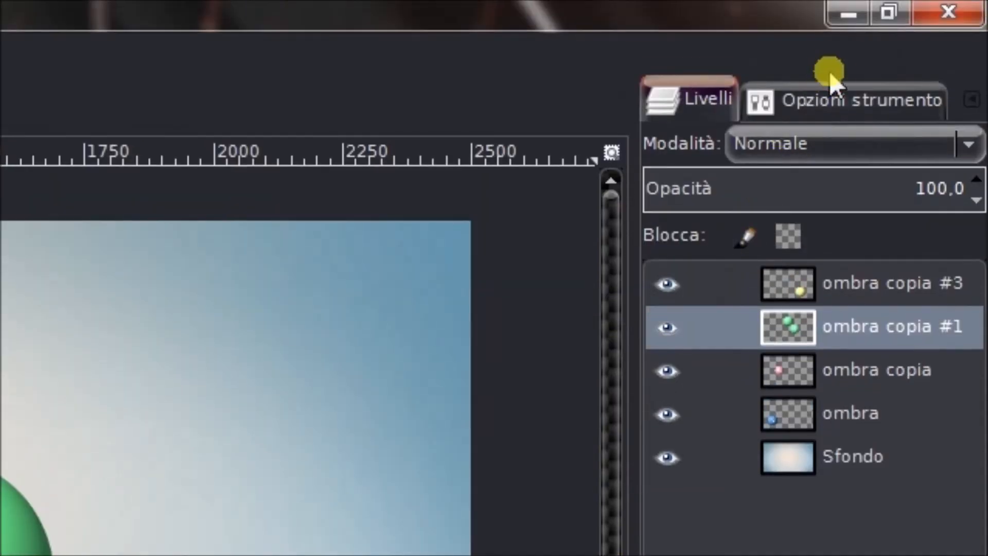
click(834, 103)
click(714, 253)
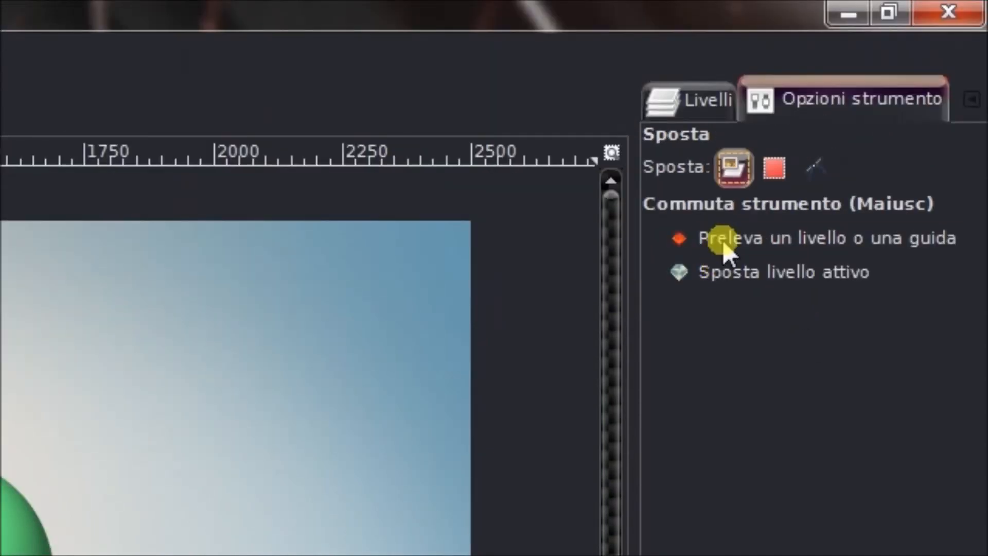
click(680, 86)
mouse_move(495, 278)
mouse_down()
mouse_move(512, 275)
mouse_move(485, 297)
mouse_move(516, 215)
mouse_move(482, 287)
mouse_up()
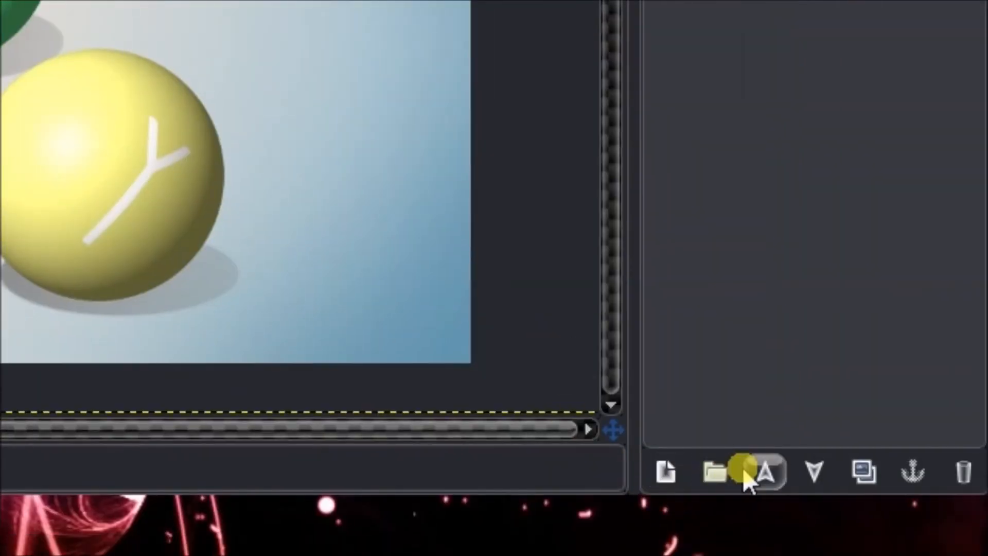
- Raise ombra copia #1 above ombra copia #3 and ombra to the top of the stack, and place the blue ball in front of the pink one
click(759, 470)
drag(474, 280, 491, 279)
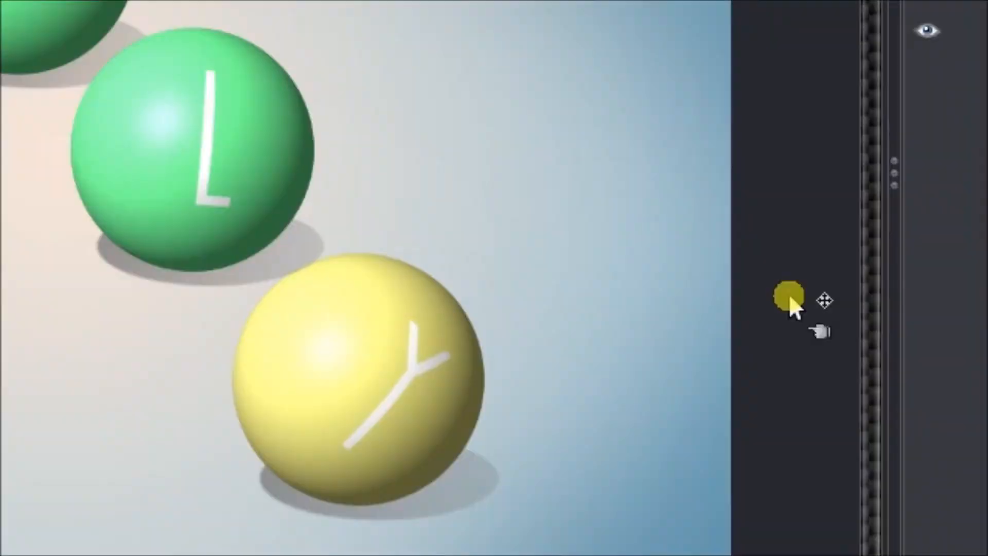
click(871, 156)
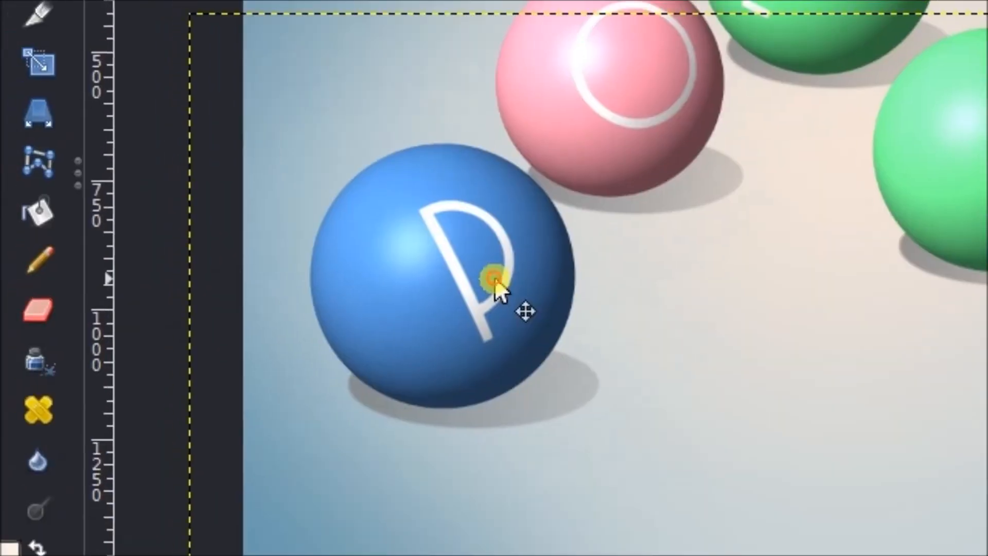
drag(496, 277, 495, 277)
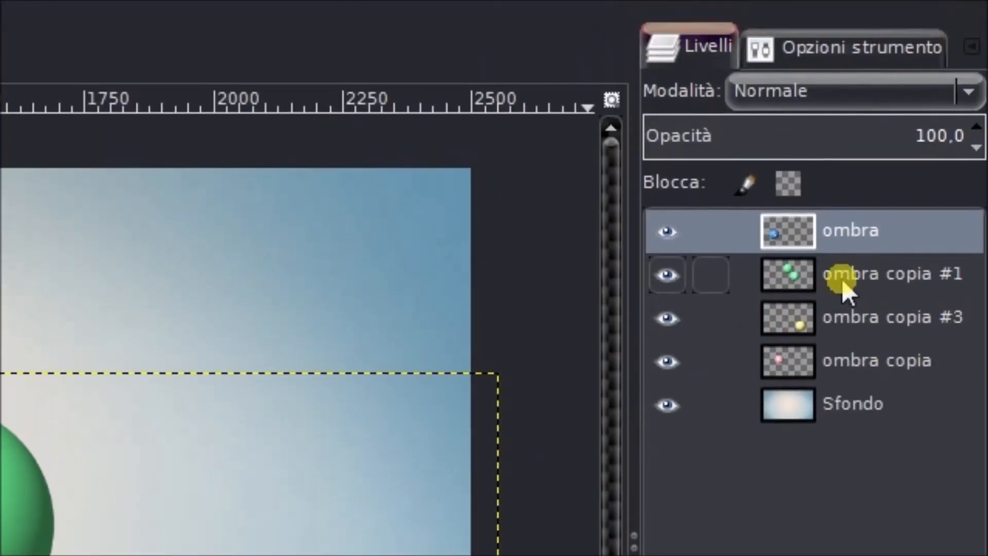
- Lower the green pair's layer (ombra copia #1) to just above Sfondo and move the pair so it sits behind the pink and yellow balls
click(845, 282)
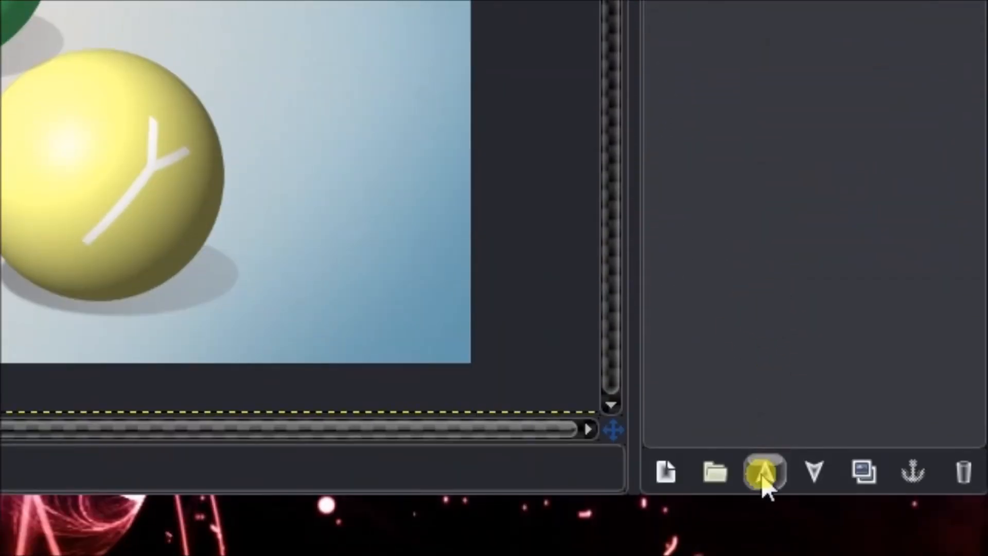
click(808, 470)
drag(494, 279, 521, 279)
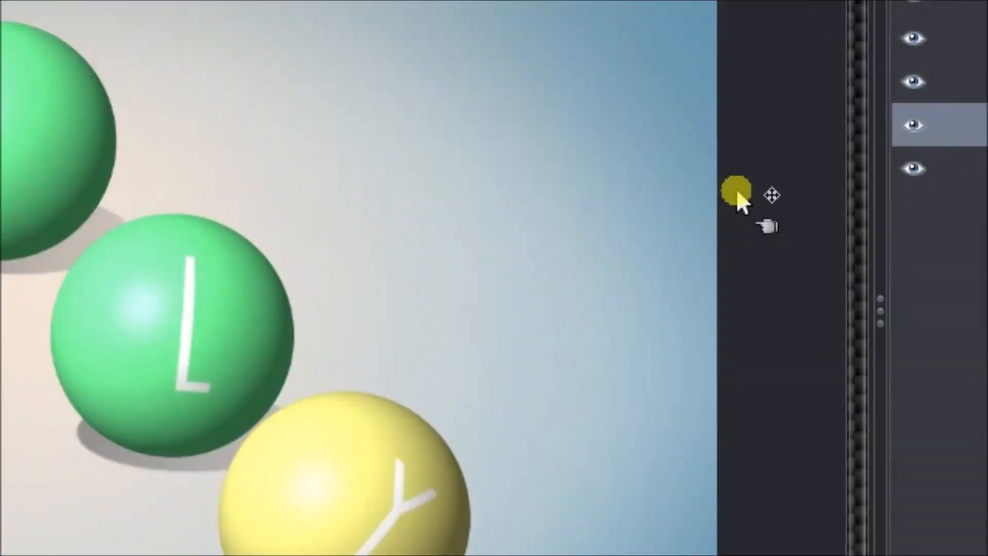
- Move the yellow ball (ombra copia #3) left so it overlaps the front green ball and closes the group
click(835, 282)
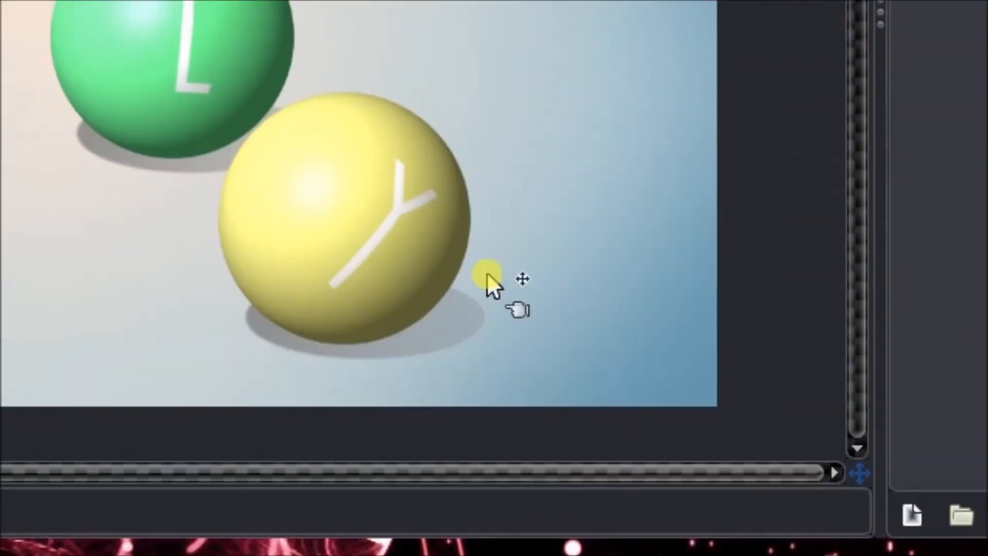
drag(403, 267, 120, 224)
mouse_move(496, 279)
mouse_down()
mouse_move(517, 299)
mouse_move(492, 280)
mouse_up()
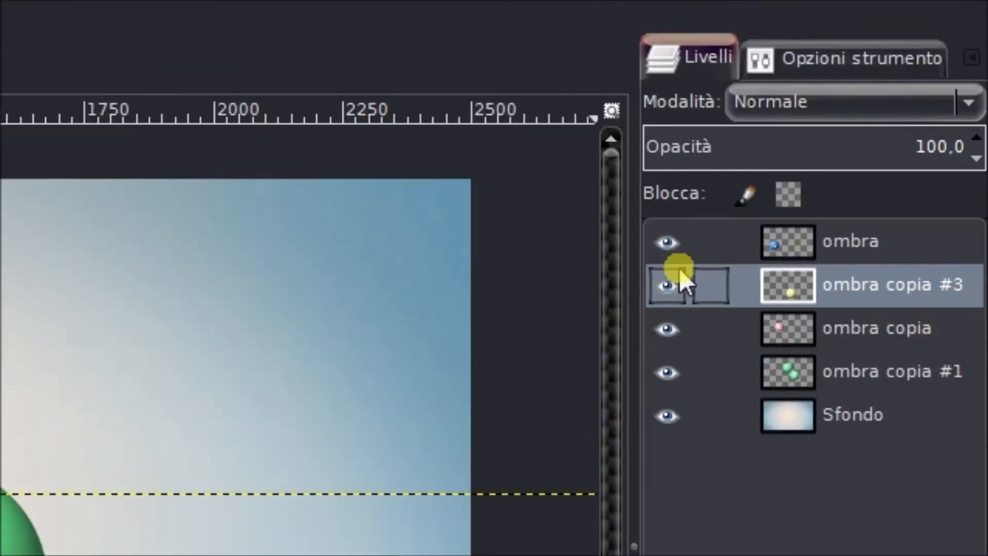
- Merge all visible layers into one, with the final layer clipped to the image
click(857, 282)
right_click(857, 282)
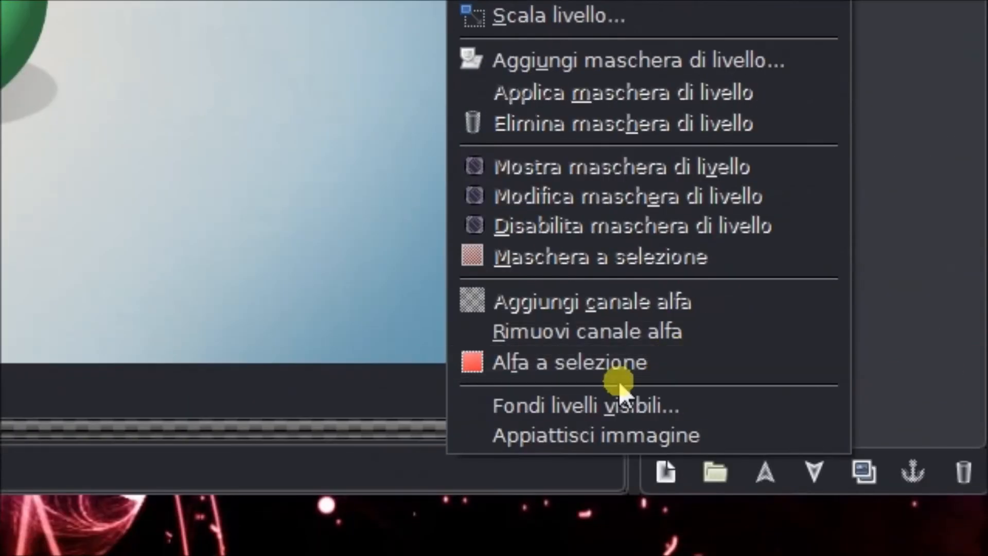
click(612, 402)
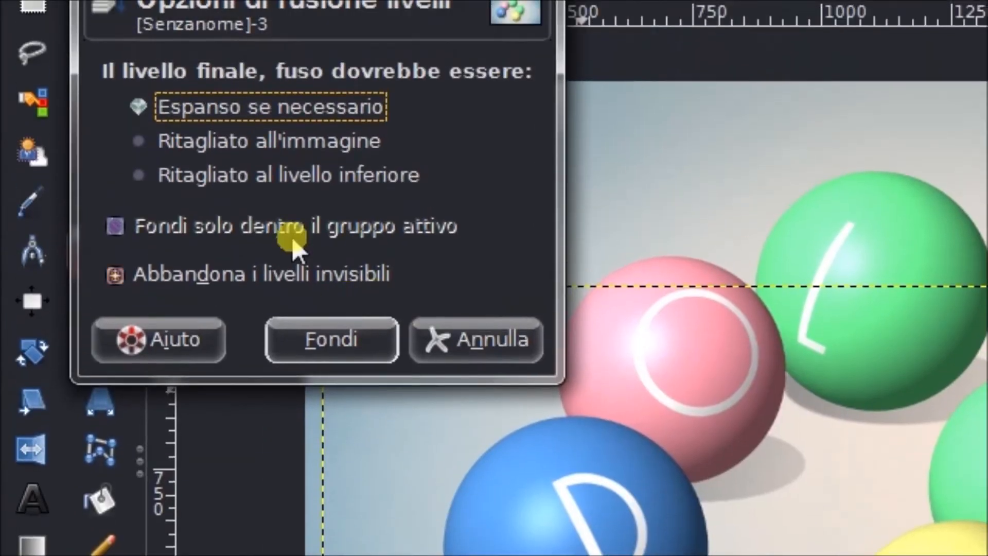
click(250, 264)
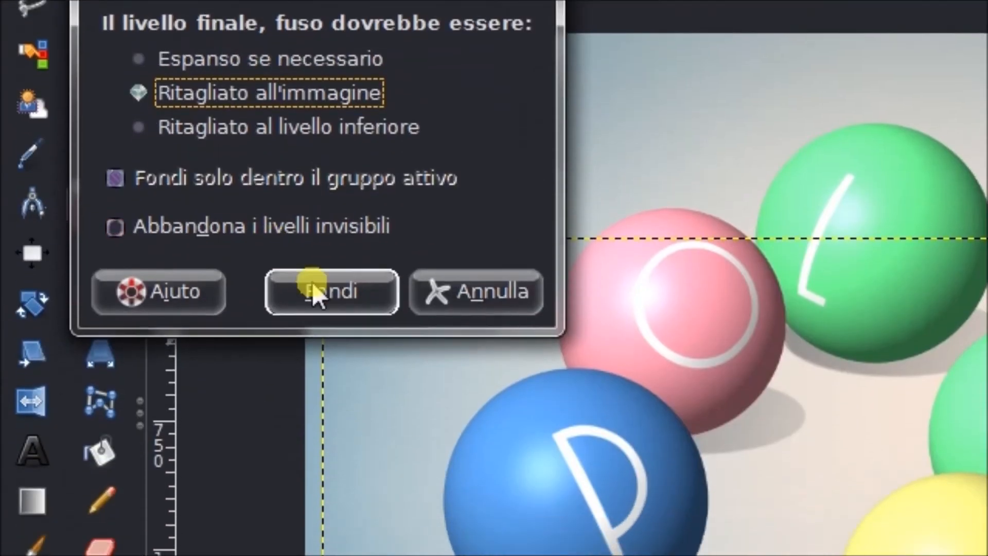
click(313, 287)
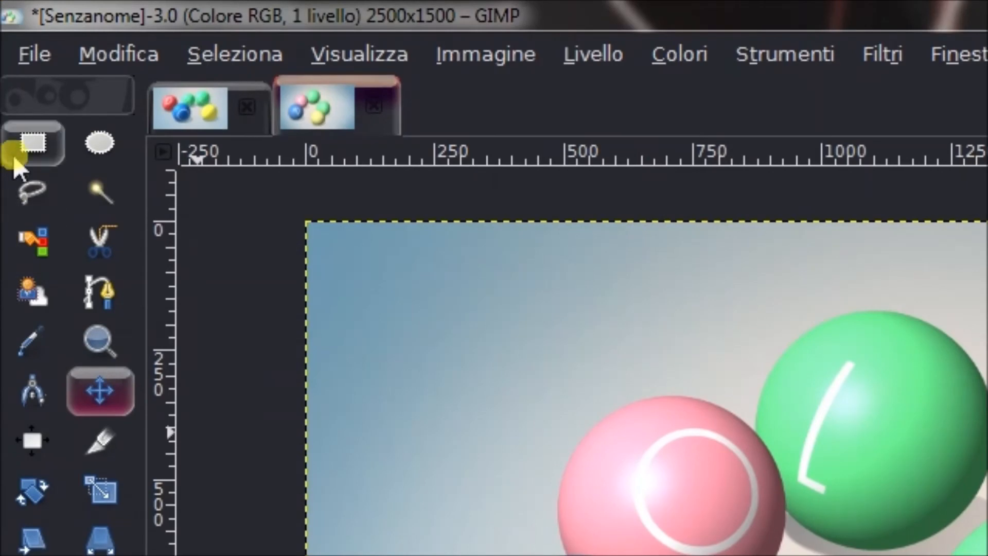
- Fit the canvas to a rectangular selection of about 2043 by 1341 px around the balls, and resize the Sfondo layer to the image size
drag(323, 256, 494, 324)
drag(493, 275, 492, 275)
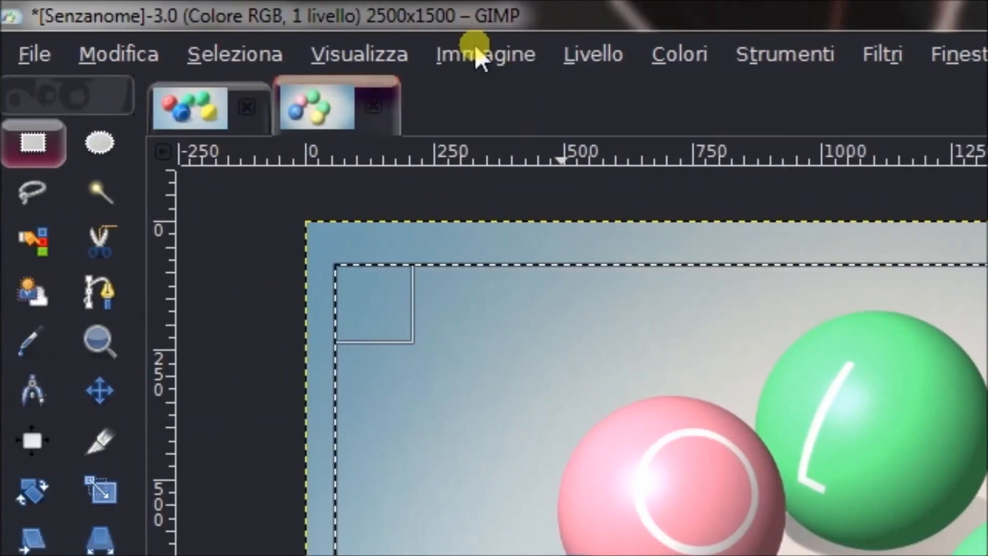
click(115, 50)
click(160, 253)
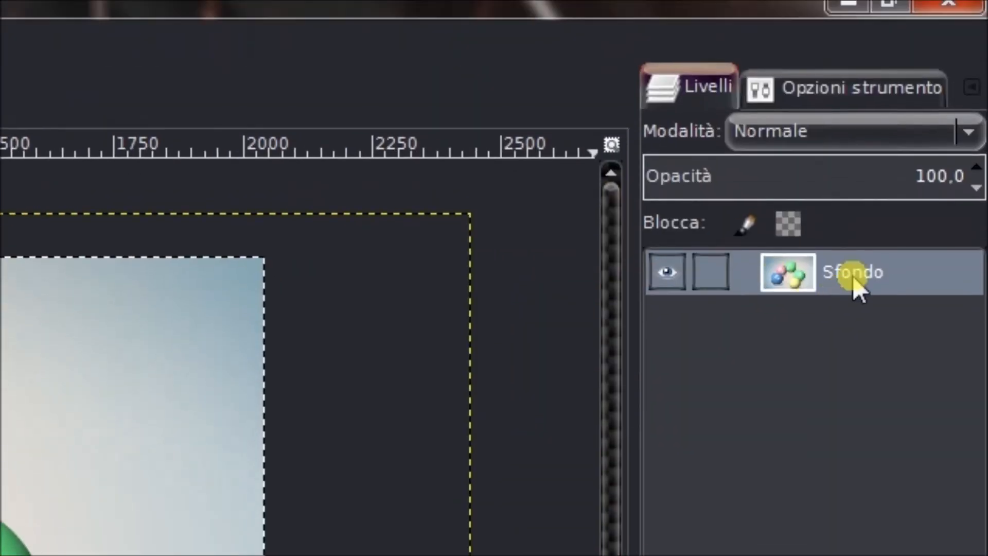
right_click(855, 281)
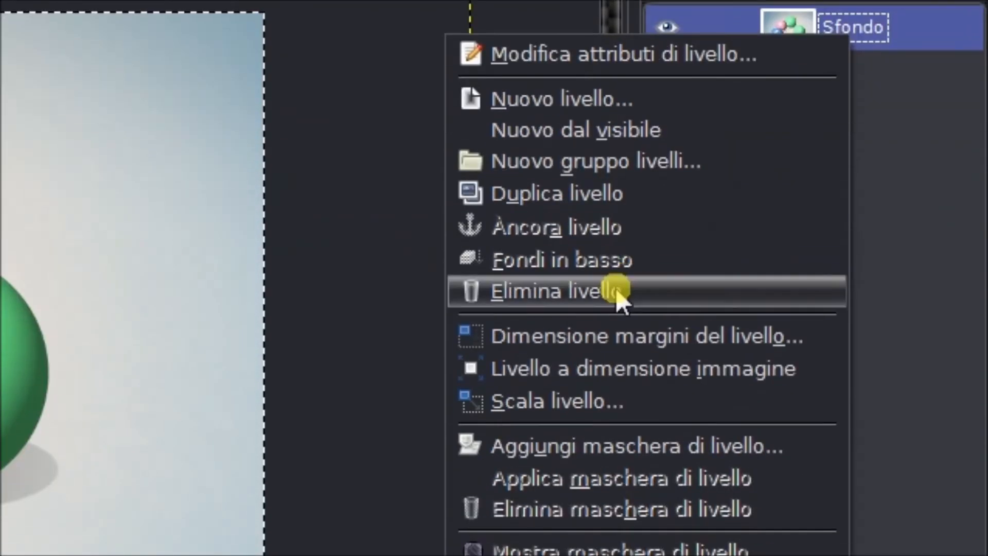
click(564, 378)
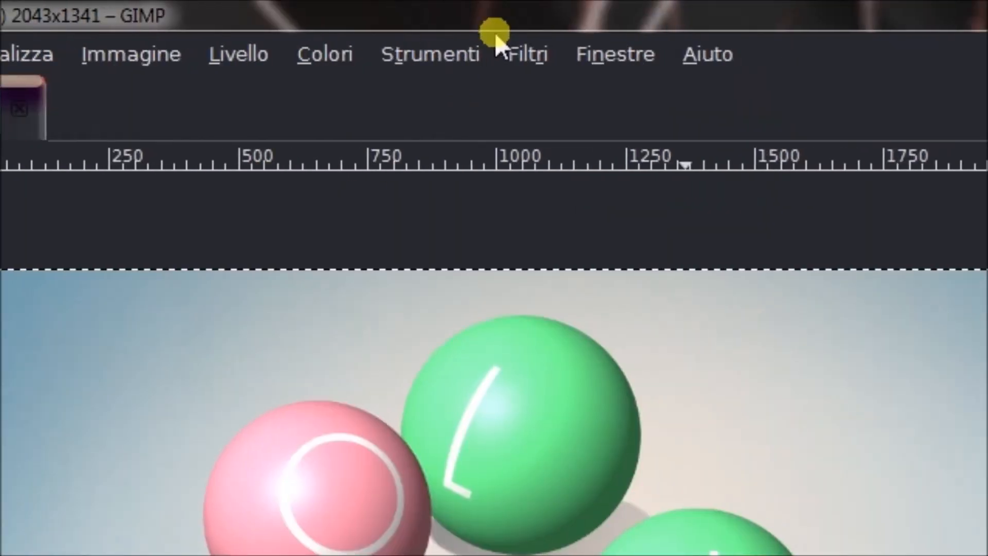
- Sharpen the image with the Sharpen filter at a sharpness of 20, previewing it on the pink ball
click(526, 54)
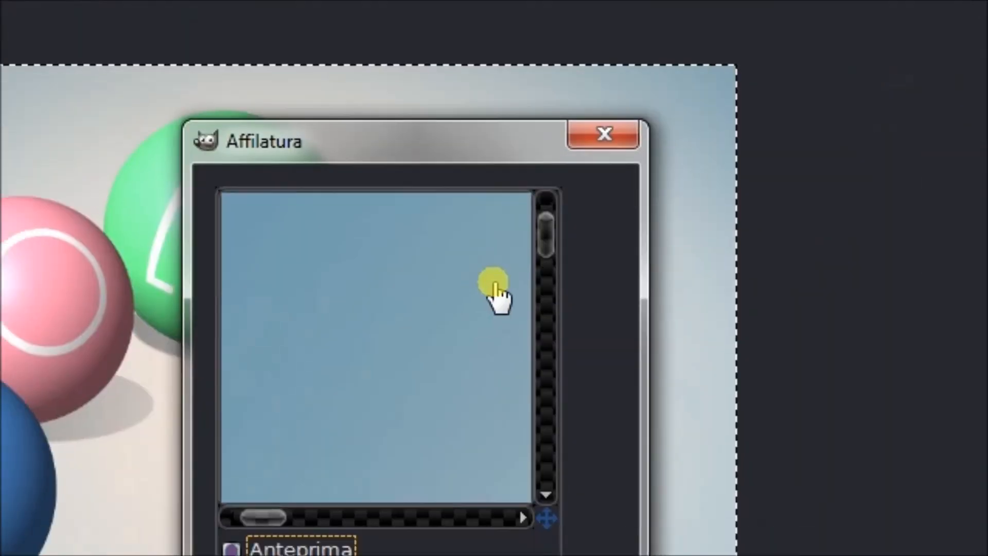
mouse_move(491, 273)
mouse_down()
mouse_move(483, 267)
mouse_move(483, 277)
mouse_up()
drag(664, 384, 571, 306)
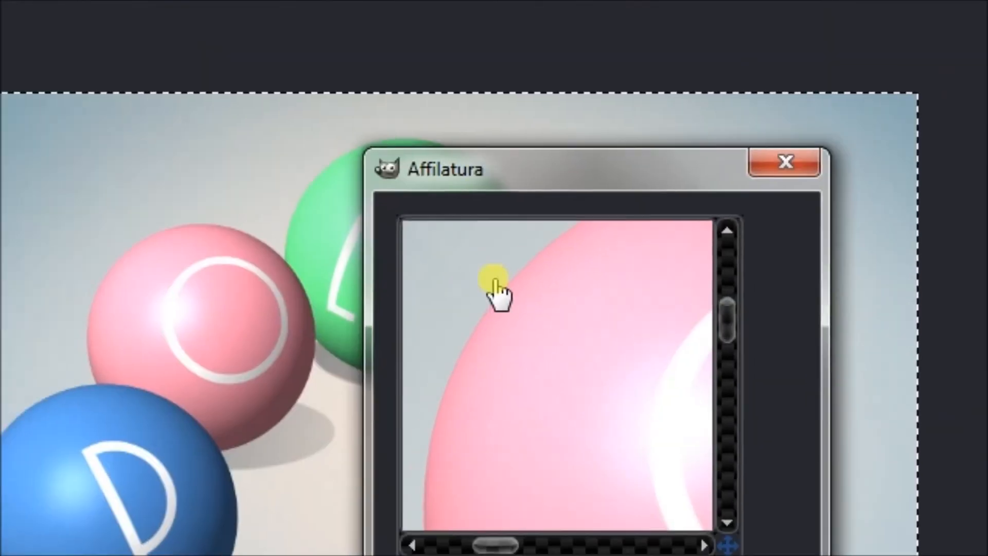
drag(629, 351, 590, 377)
click(484, 280)
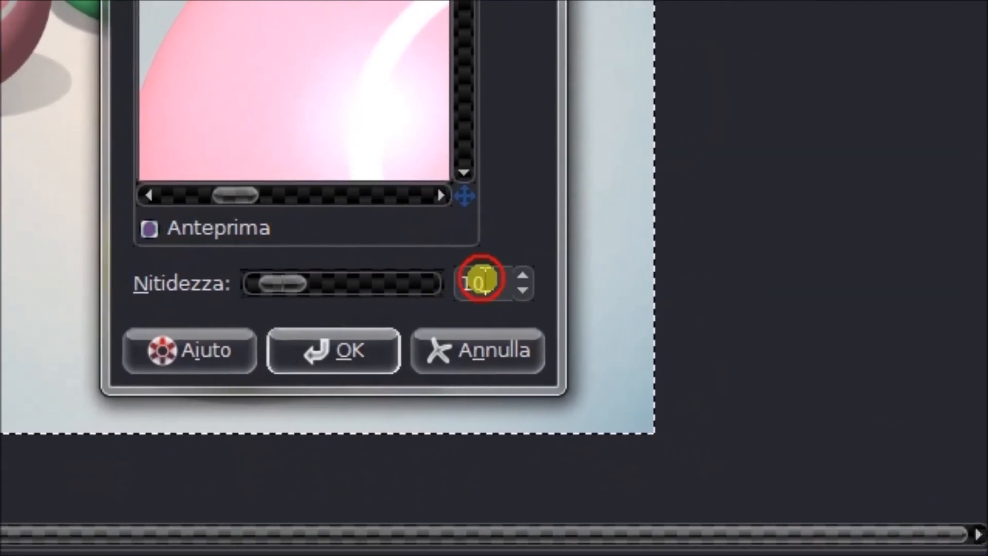
drag(485, 281, 427, 270)
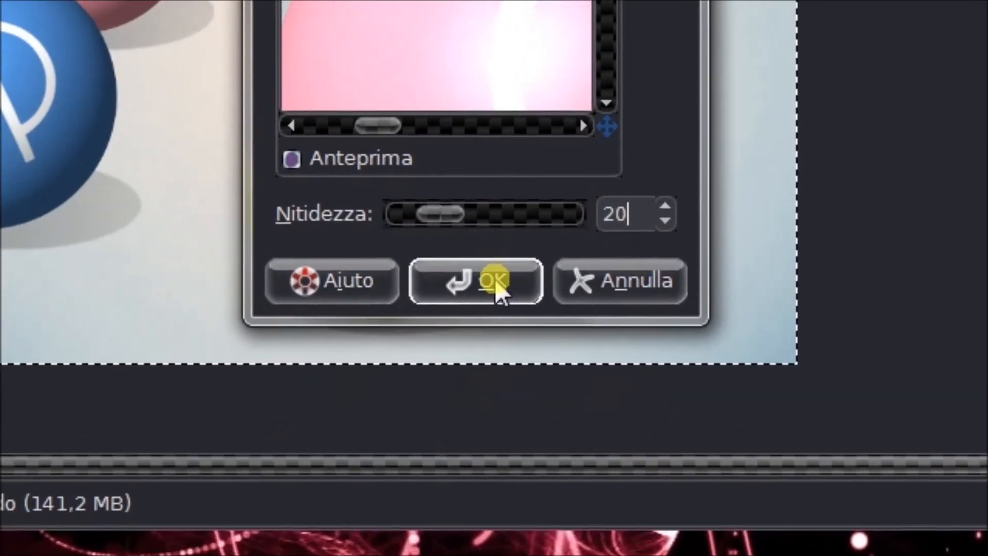
click(425, 363)
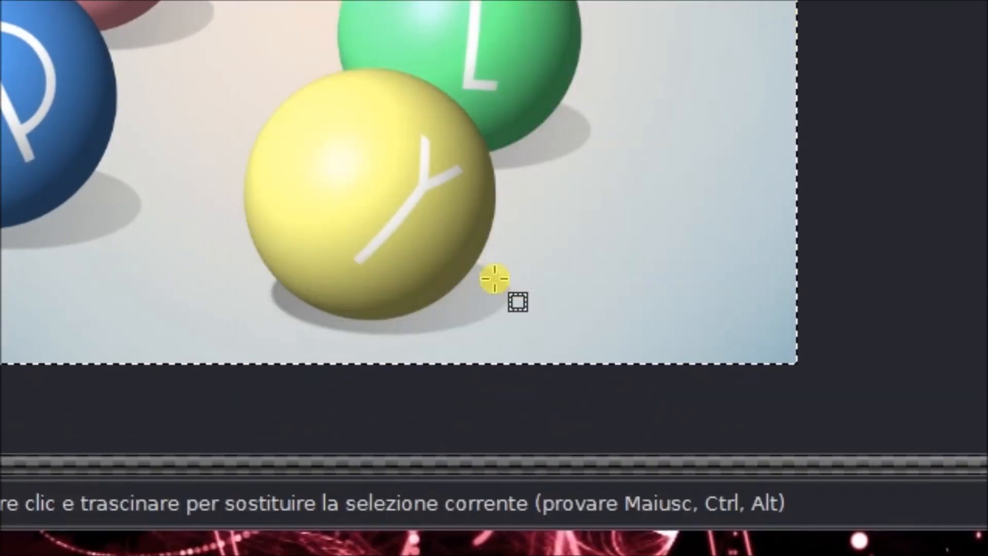